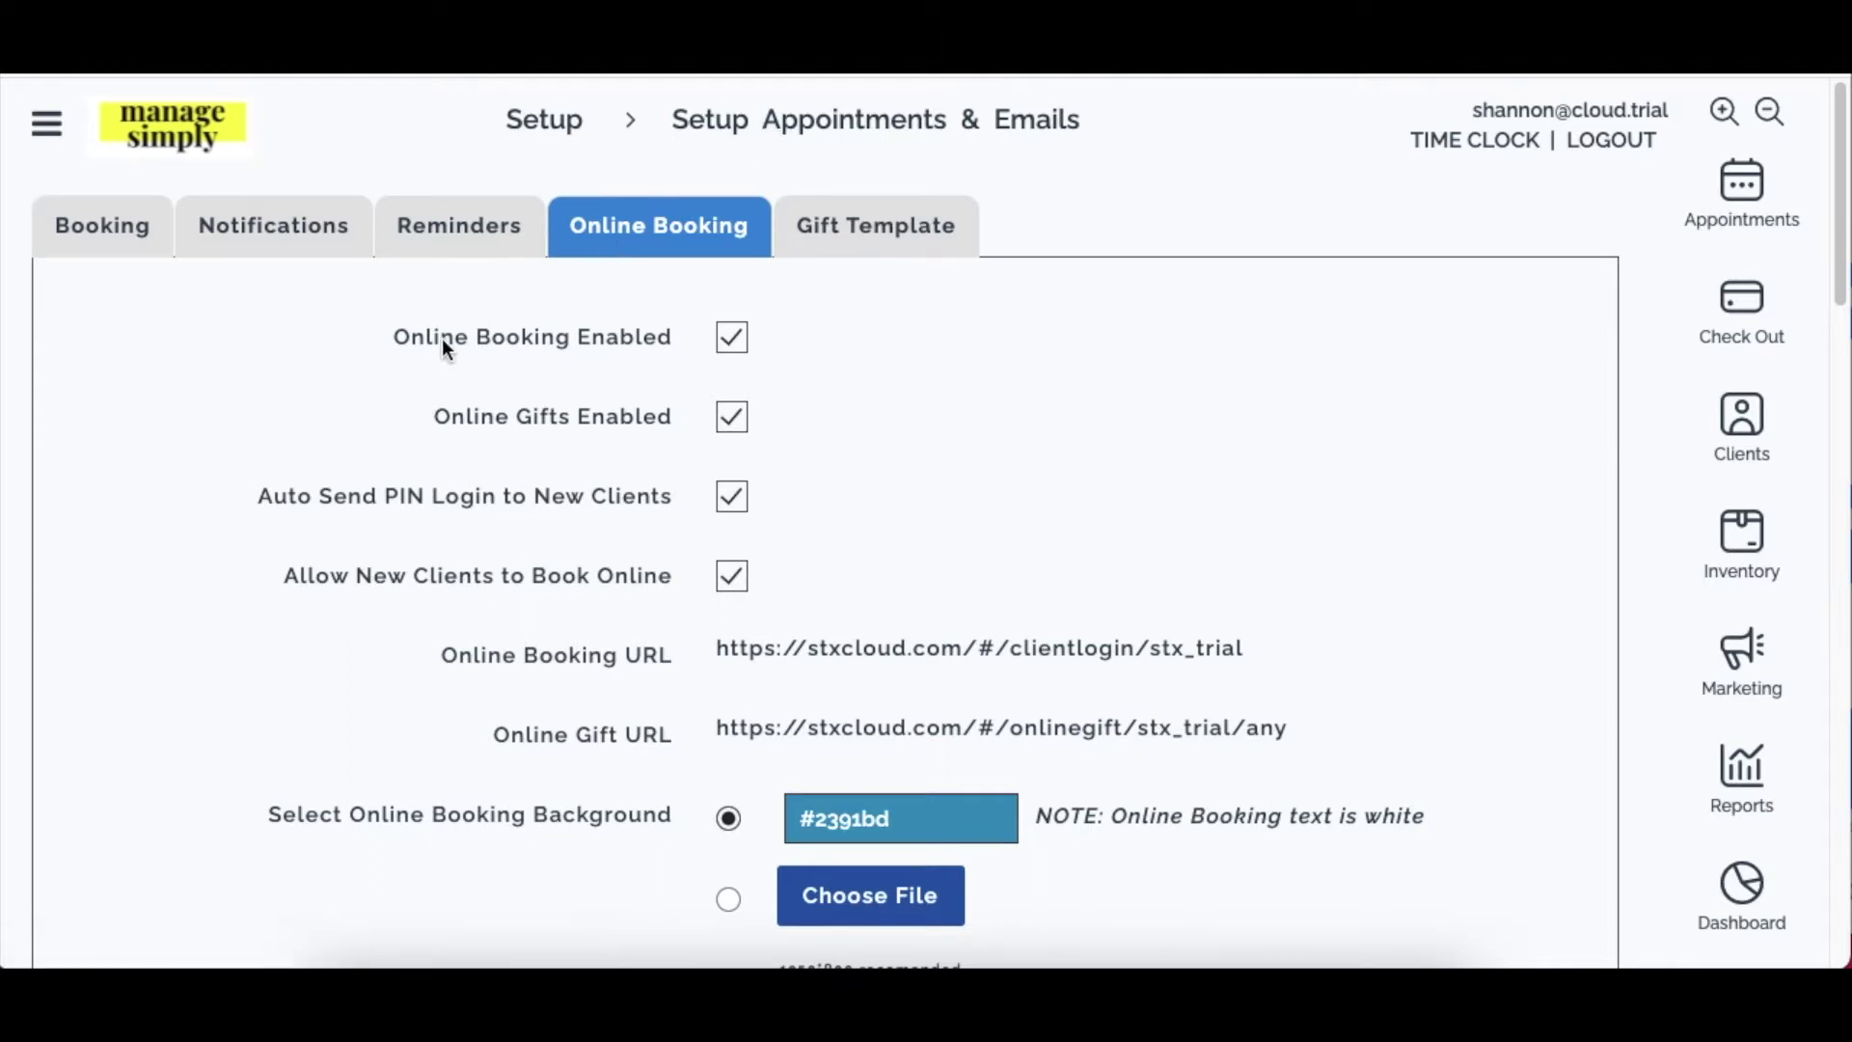
# - Review the online booking settings and compare them with the client login page open in Safari
pyautogui.click(732, 337)
pyautogui.scroll(-4, 878, 378)
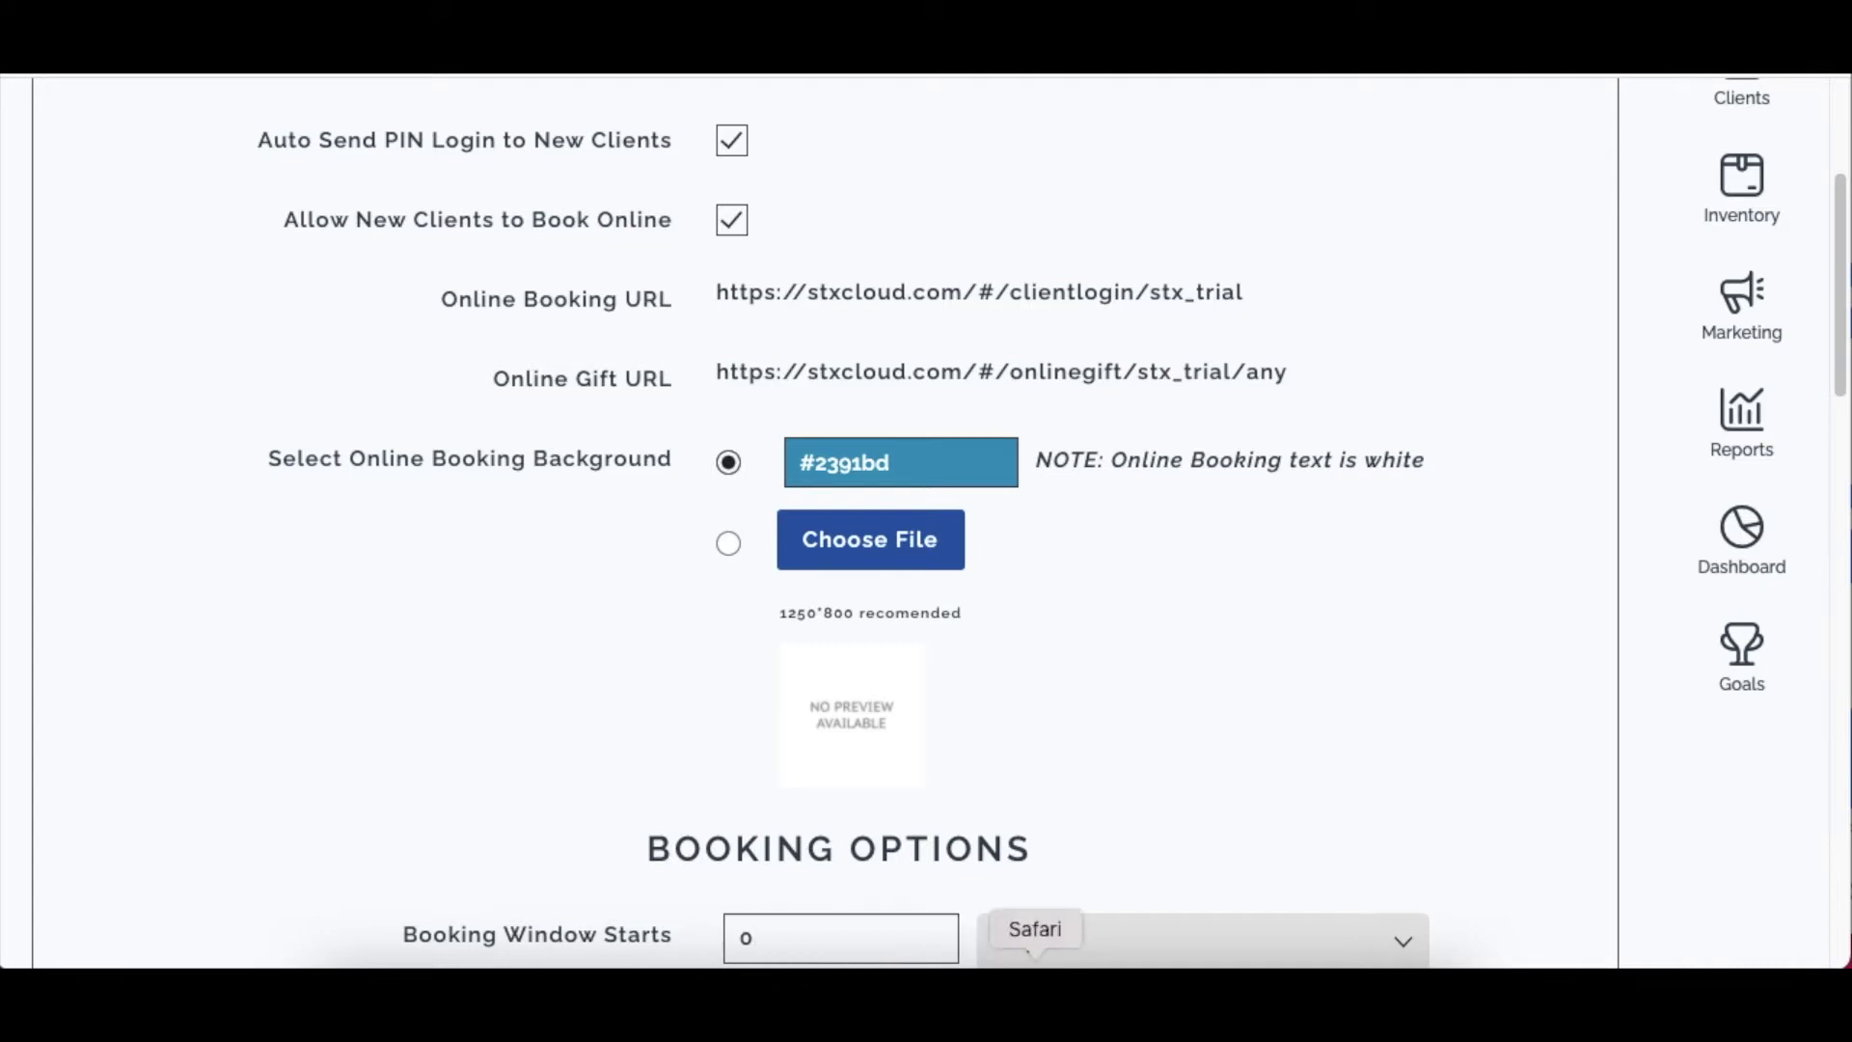
pyautogui.click(1035, 960)
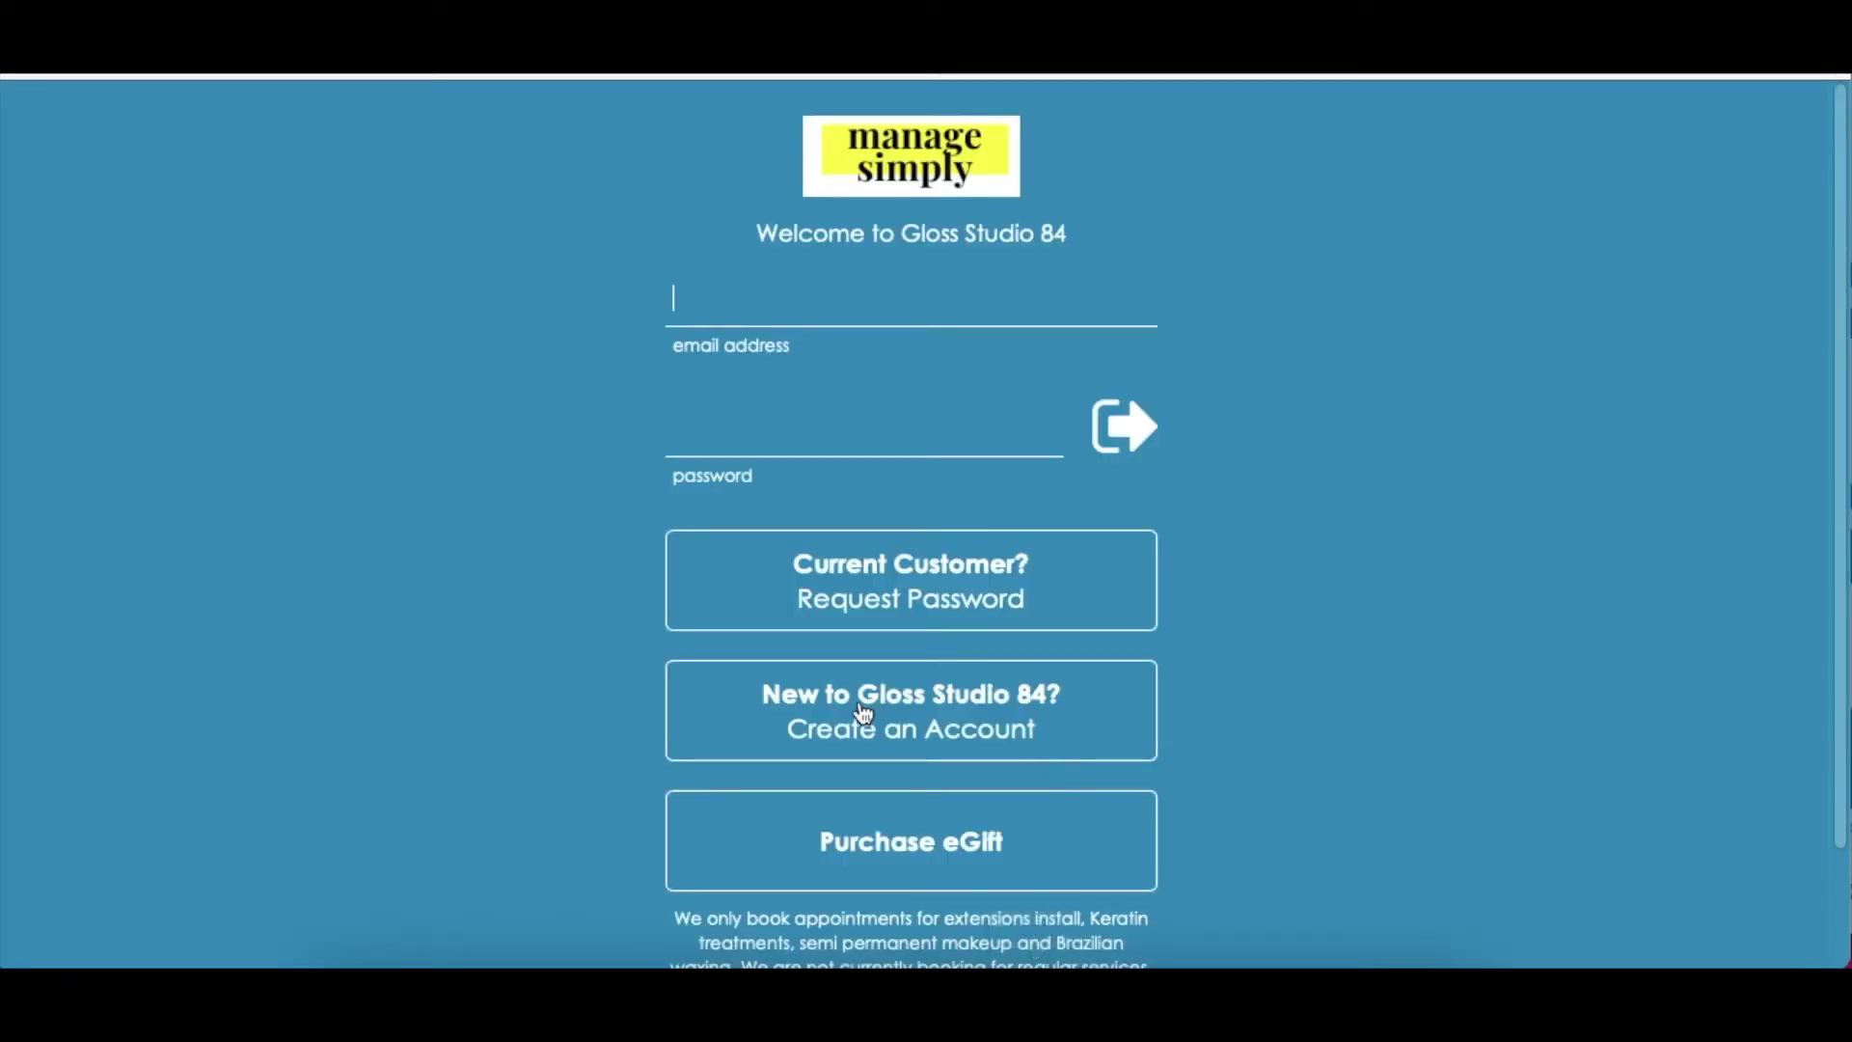
pyautogui.scroll(-2, 1183, 667)
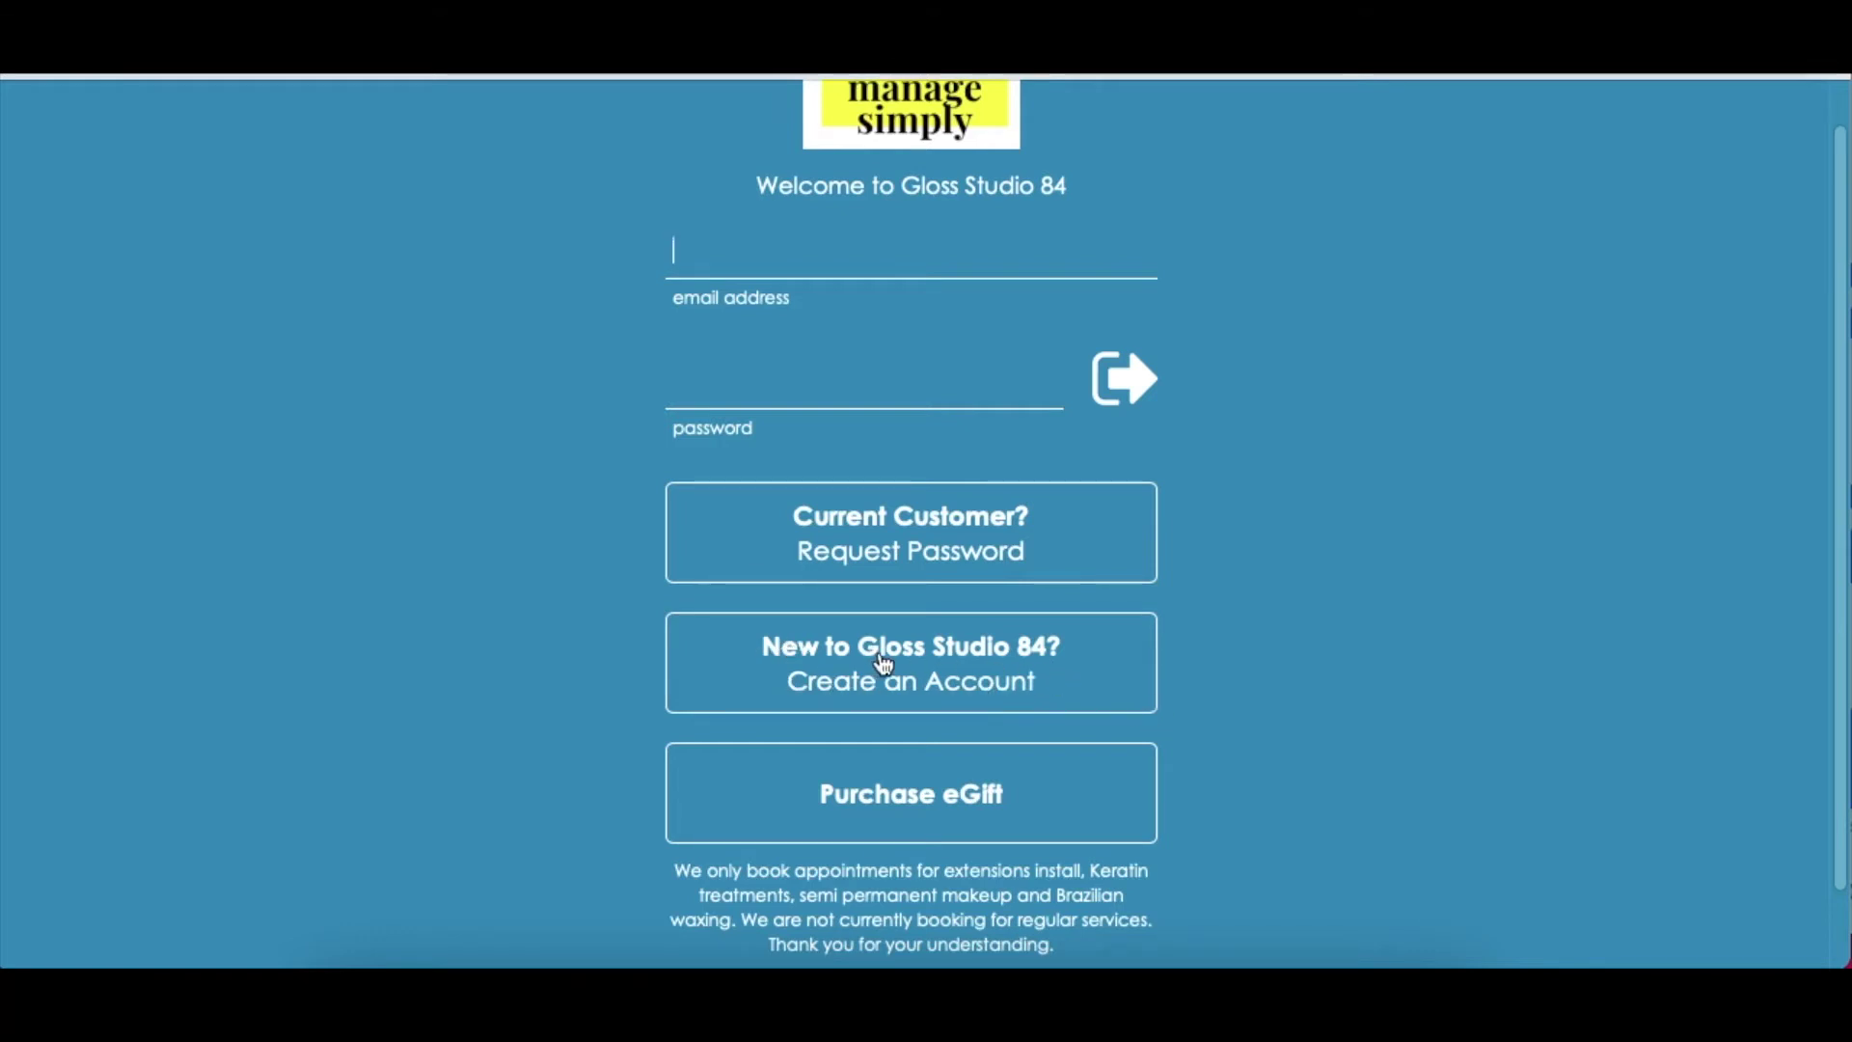
pyautogui.scroll(1, 881, 664)
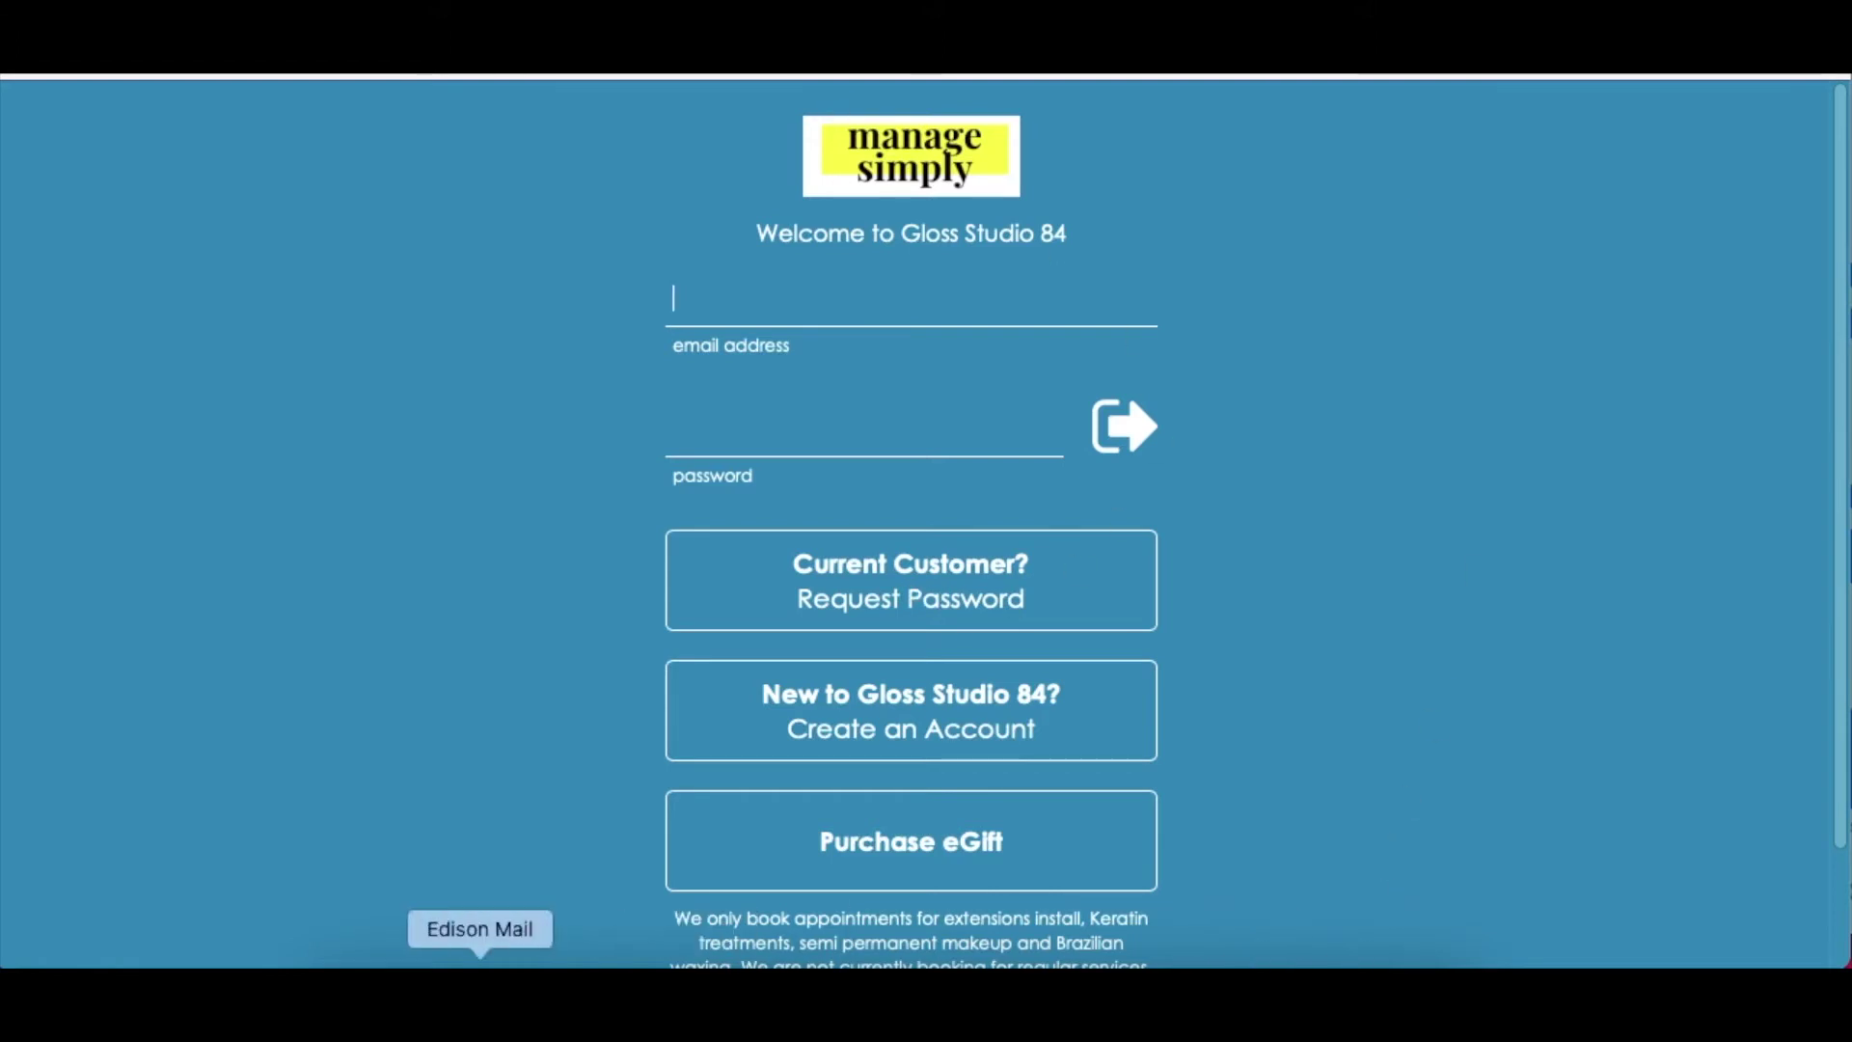
# - Switch back to Google Chrome and copy the Online Booking URL
pyautogui.click(526, 964)
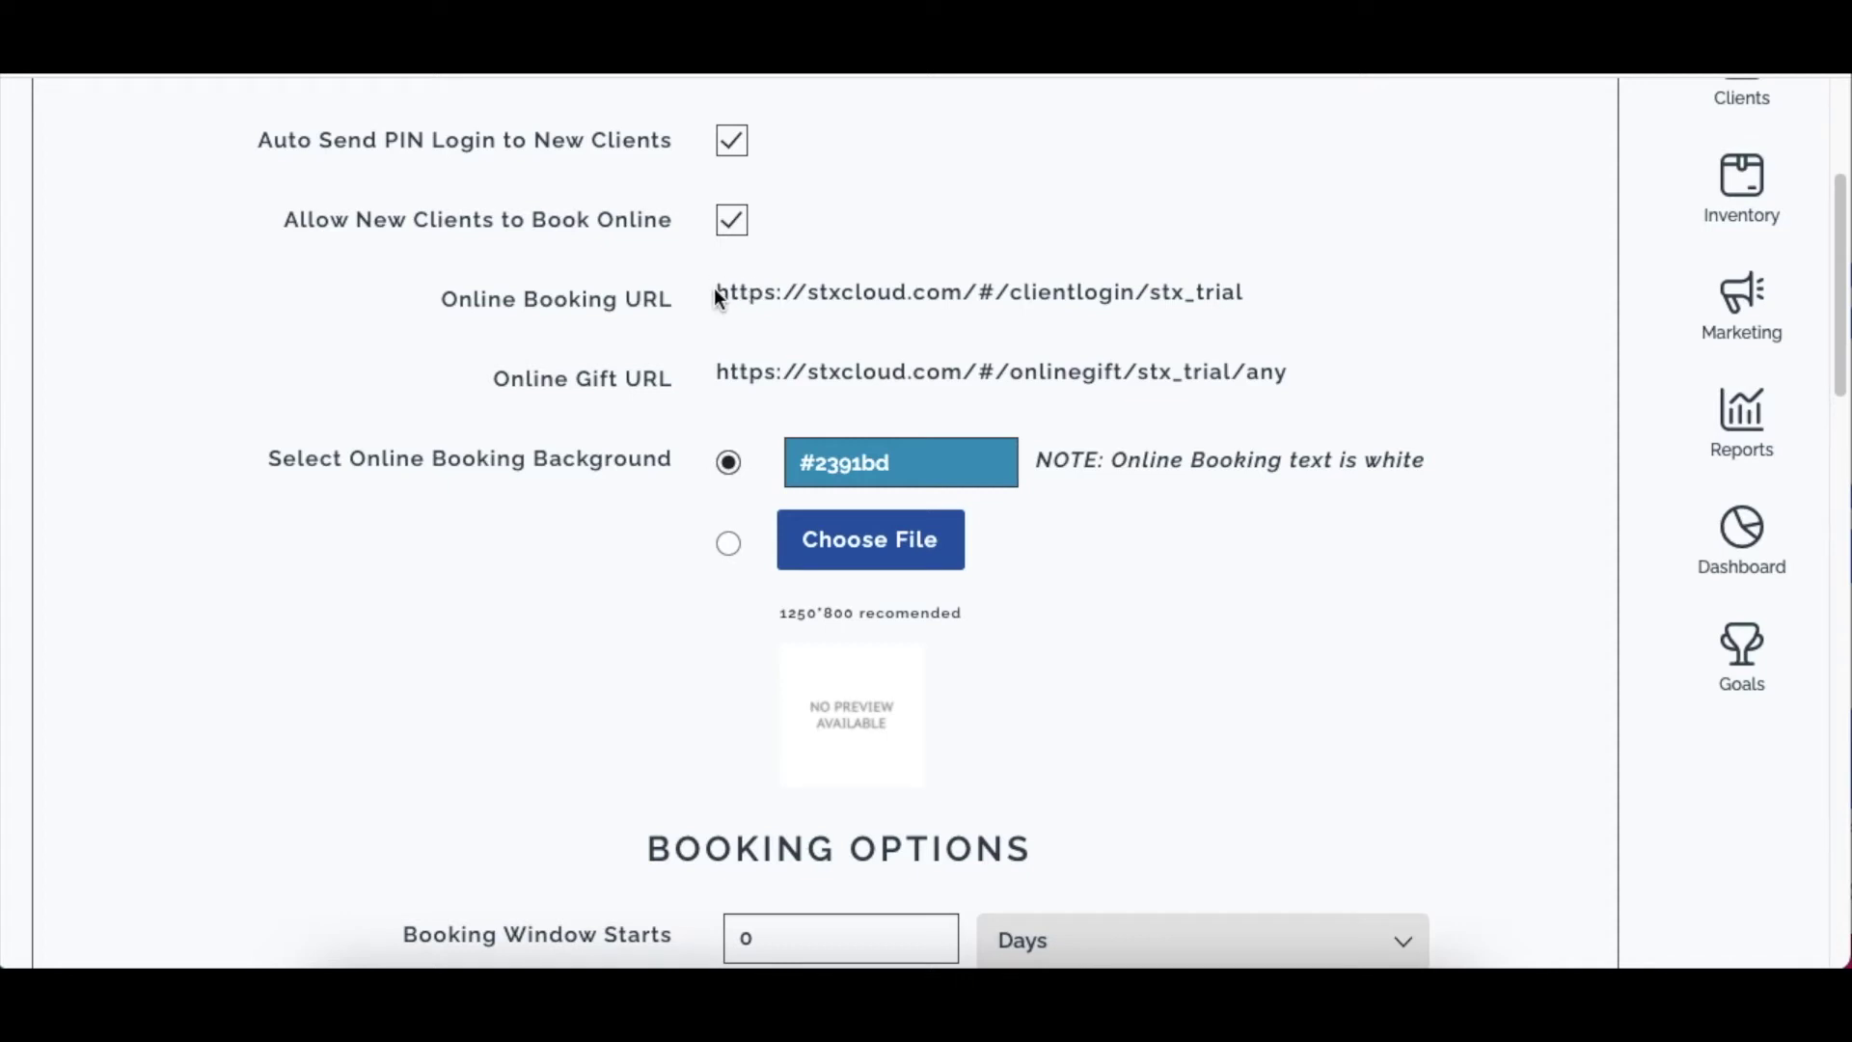
pyautogui.moveTo(718, 292); pyautogui.dragTo(1242, 291)
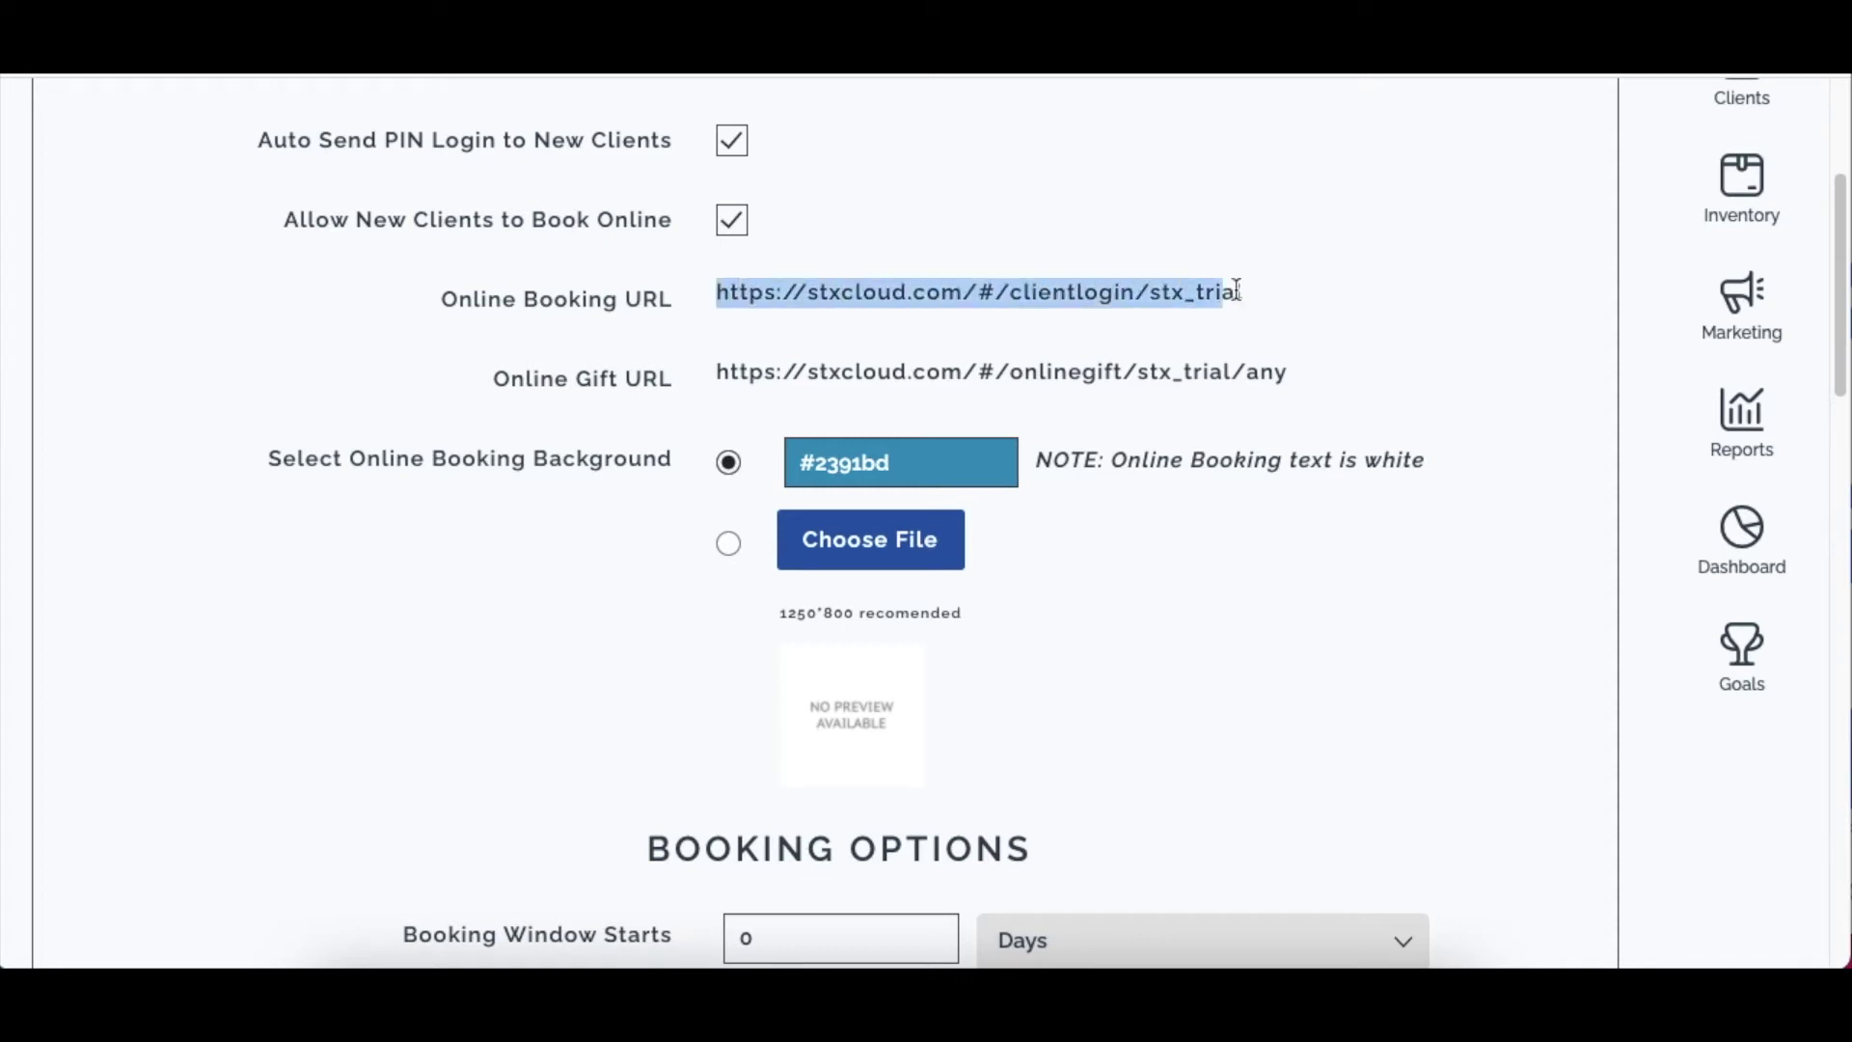
pyautogui.rightClick(1165, 296)
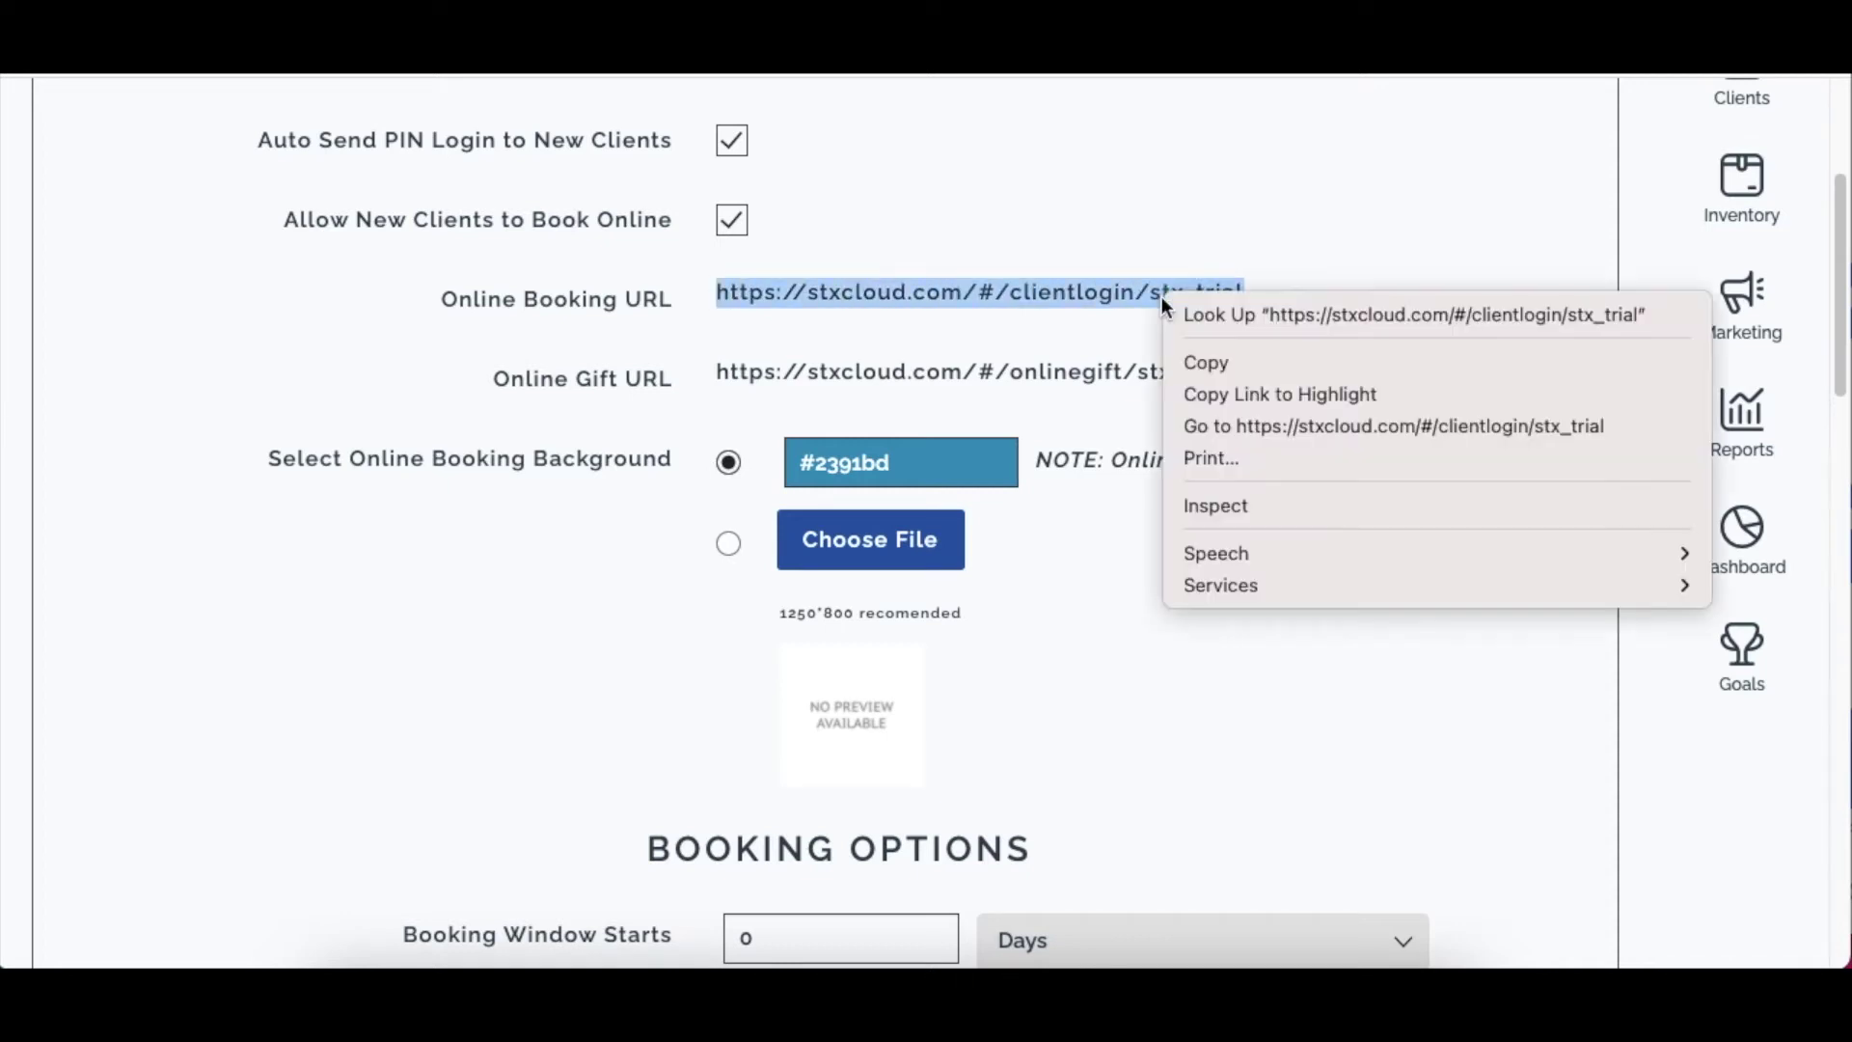
pyautogui.click(1219, 361)
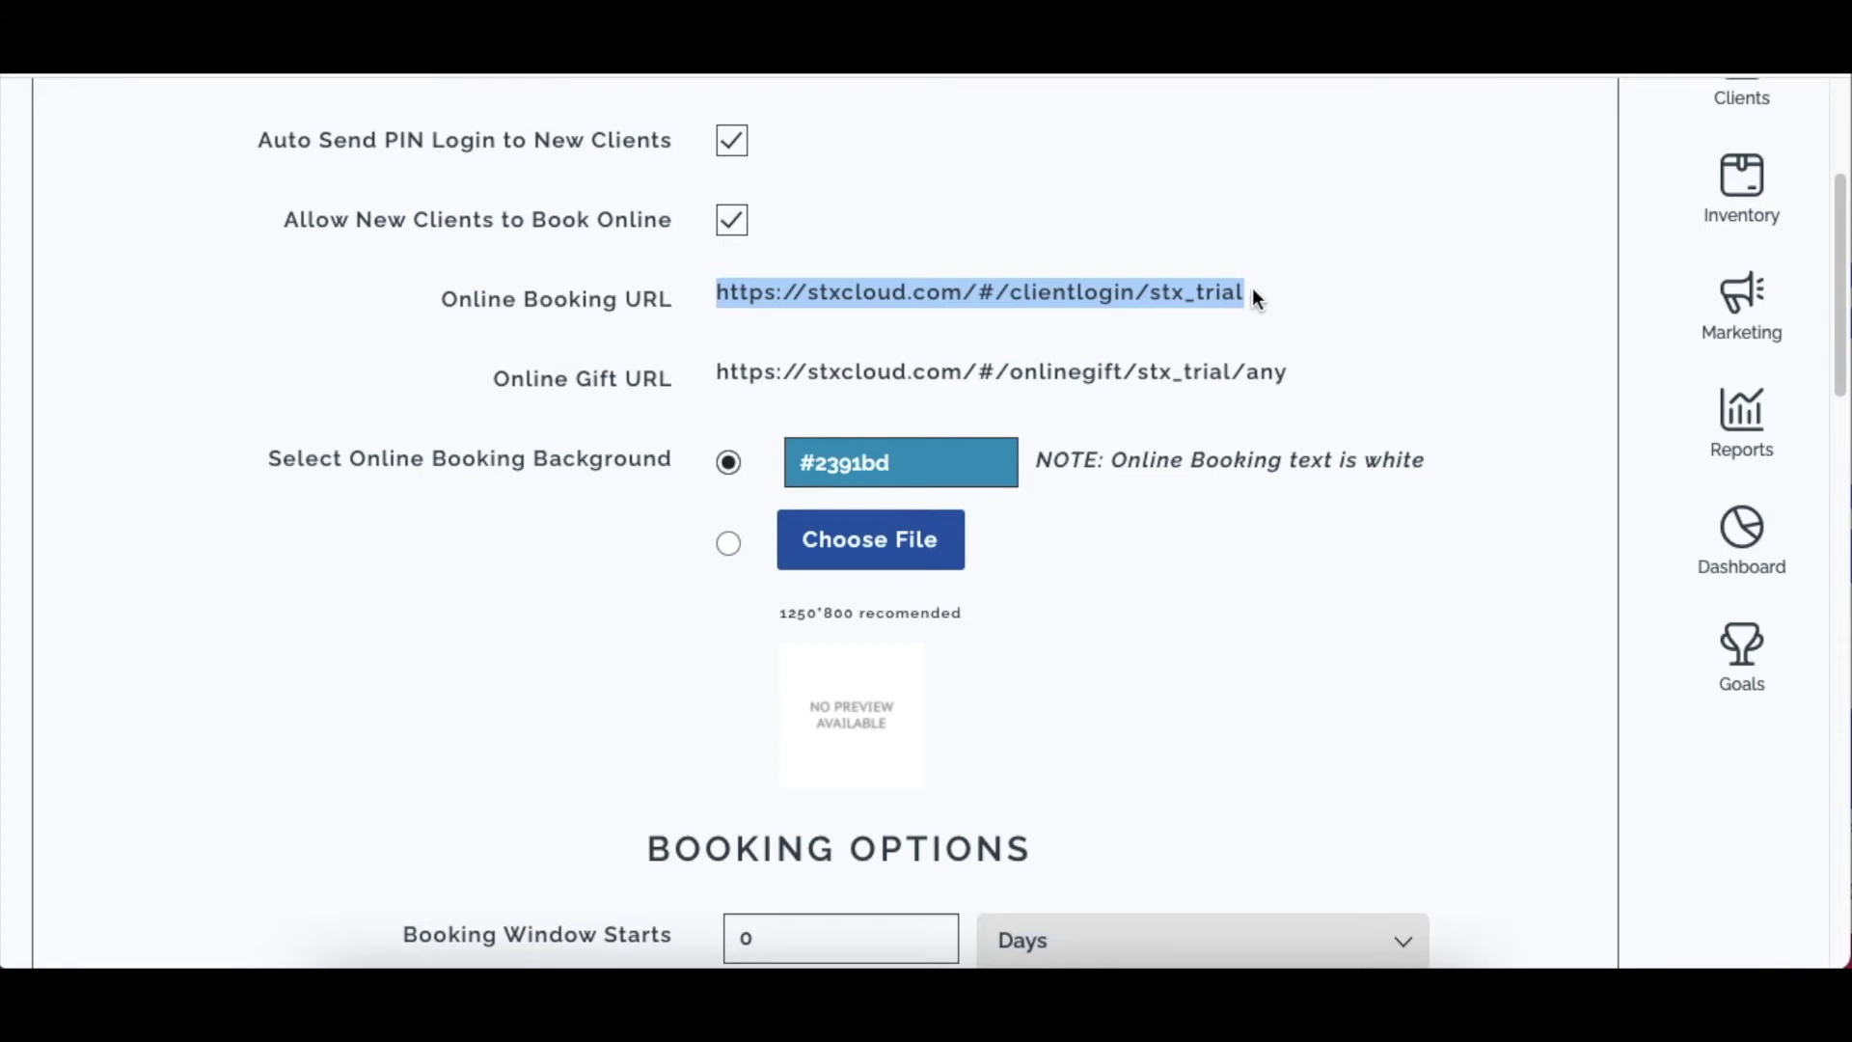
# - Examine the stx_trial ending of the Online Booking URL by highlighting it
pyautogui.click(1178, 292)
pyautogui.moveTo(1150, 292); pyautogui.dragTo(1254, 308)
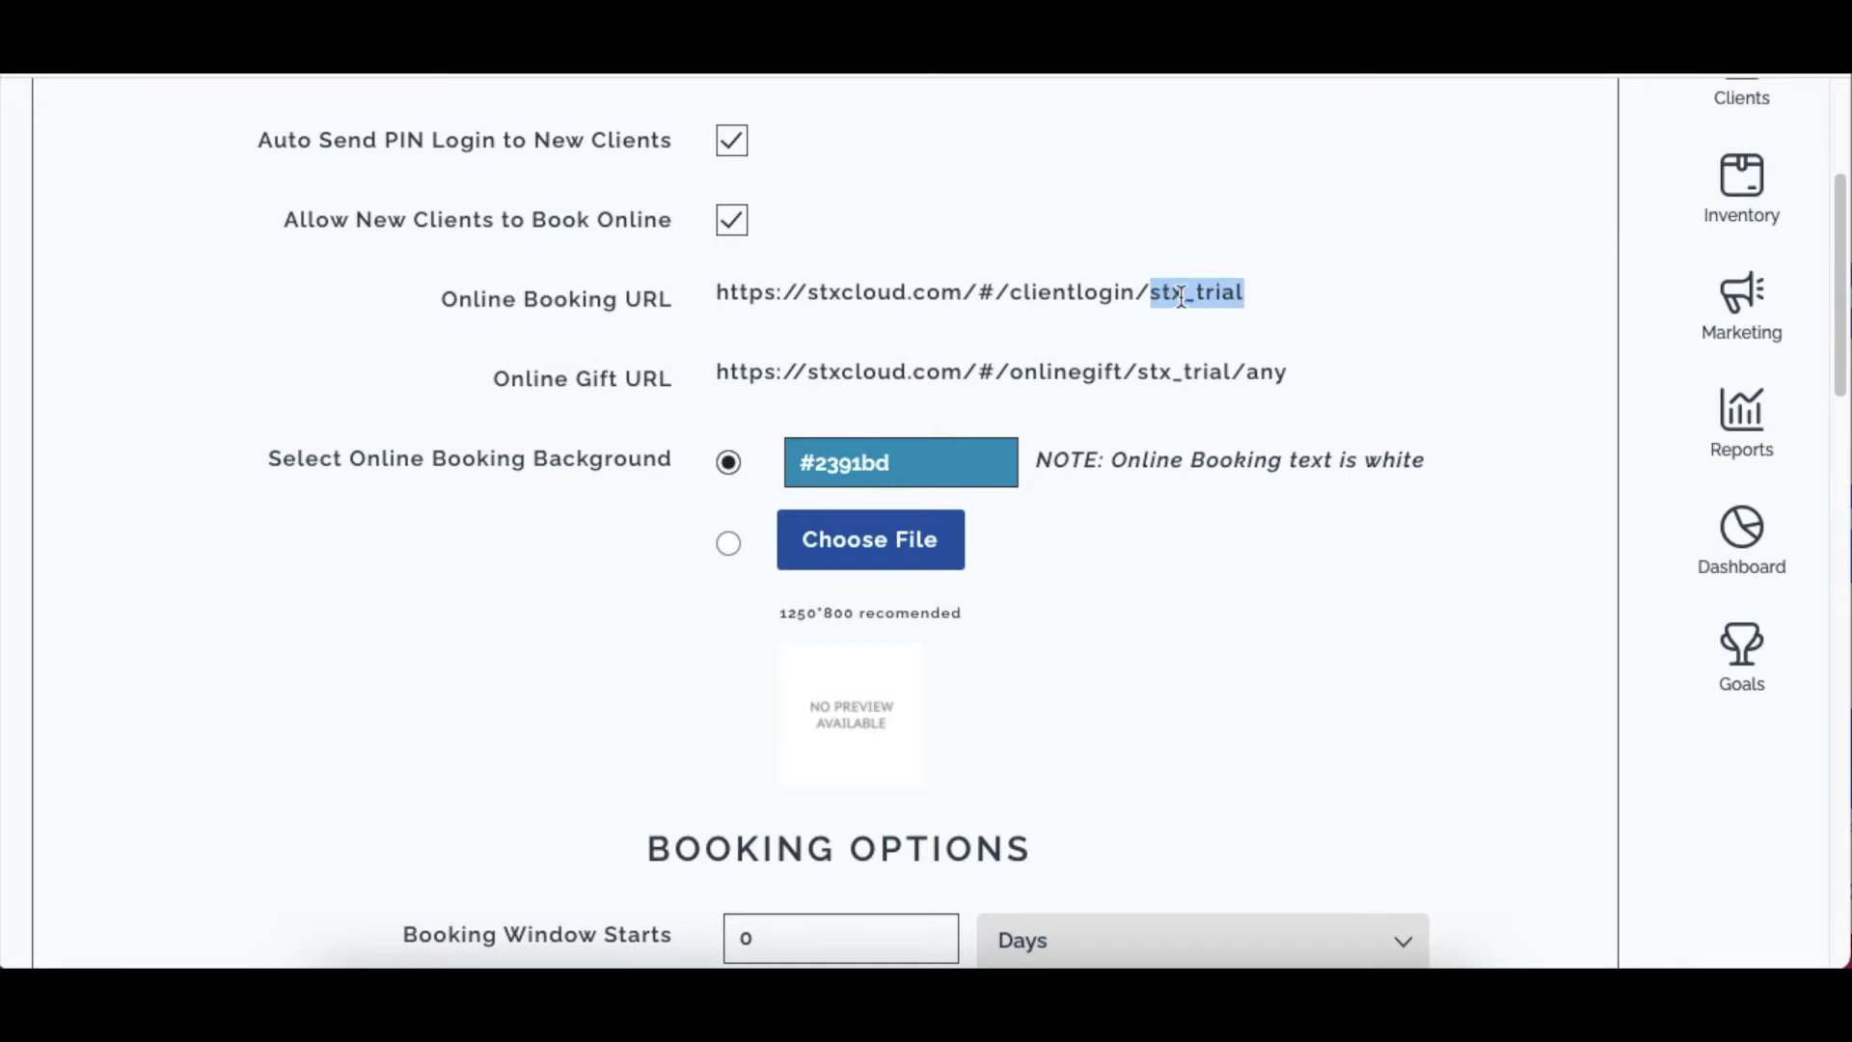
pyautogui.click(1287, 309)
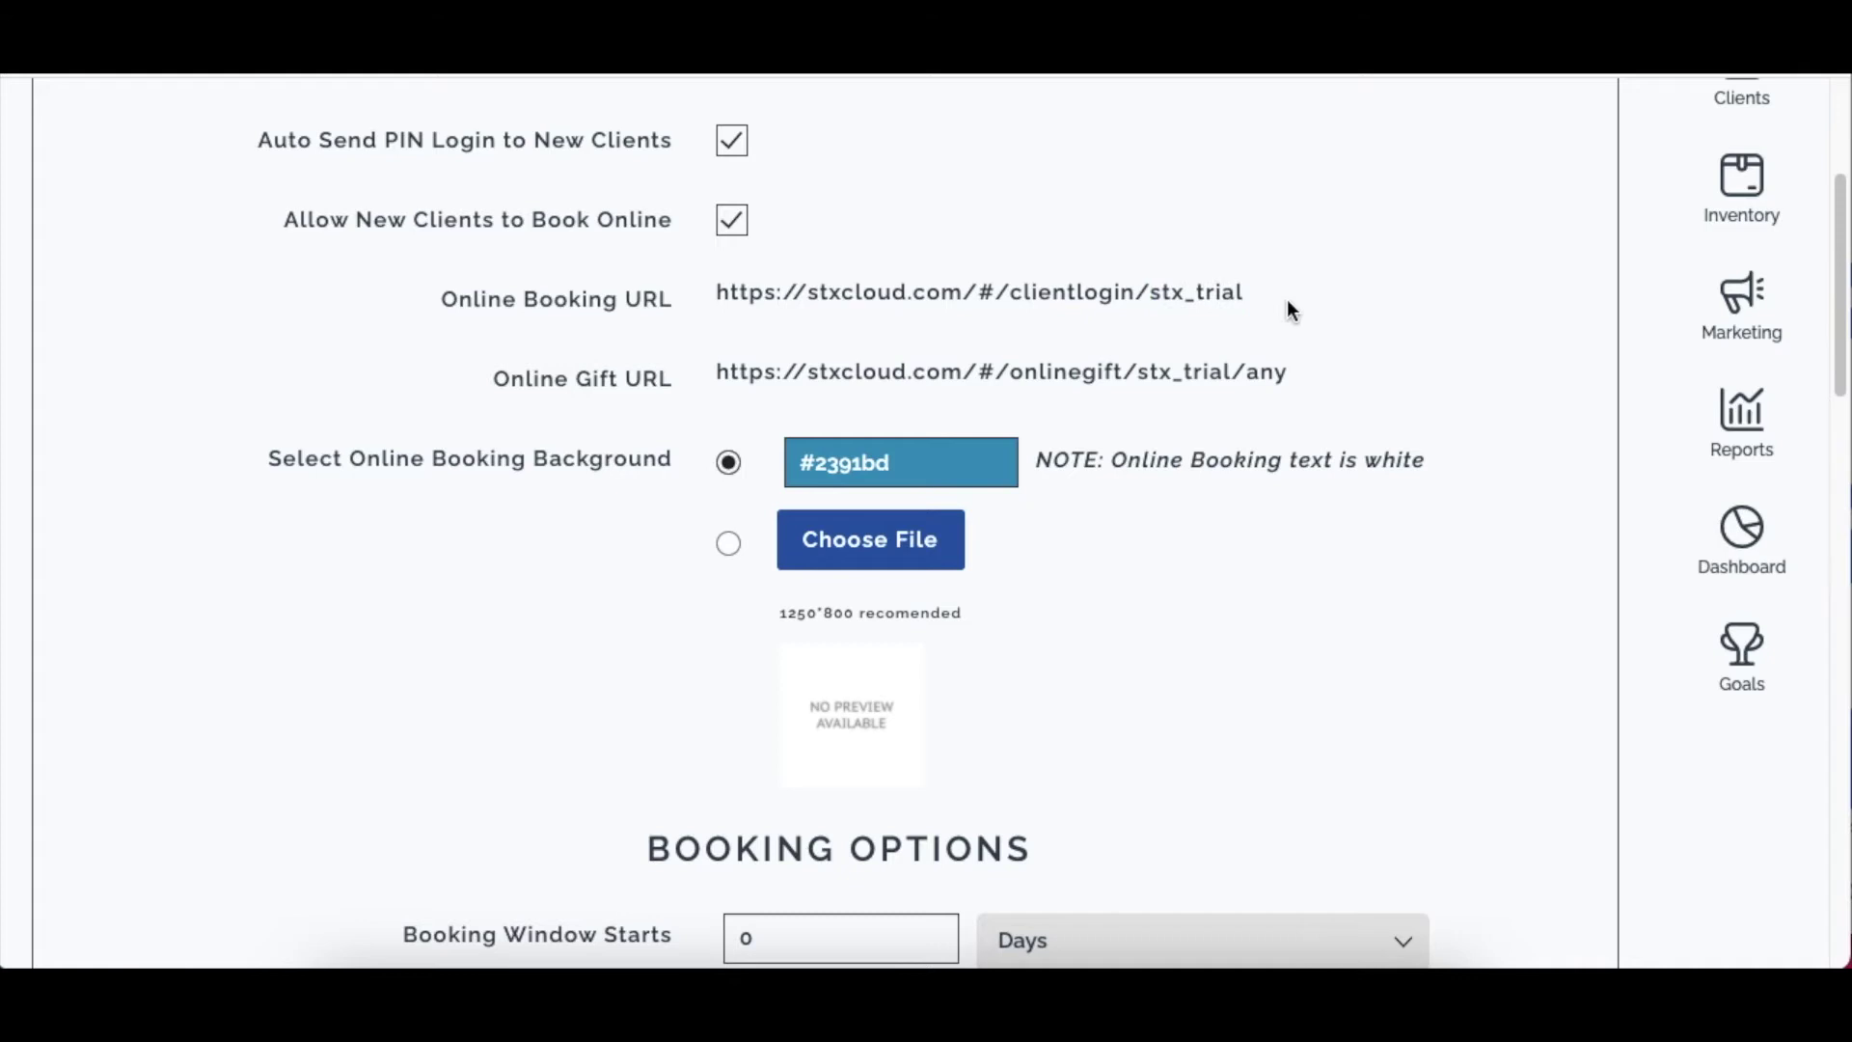
pyautogui.moveTo(1246, 292); pyautogui.dragTo(1152, 287)
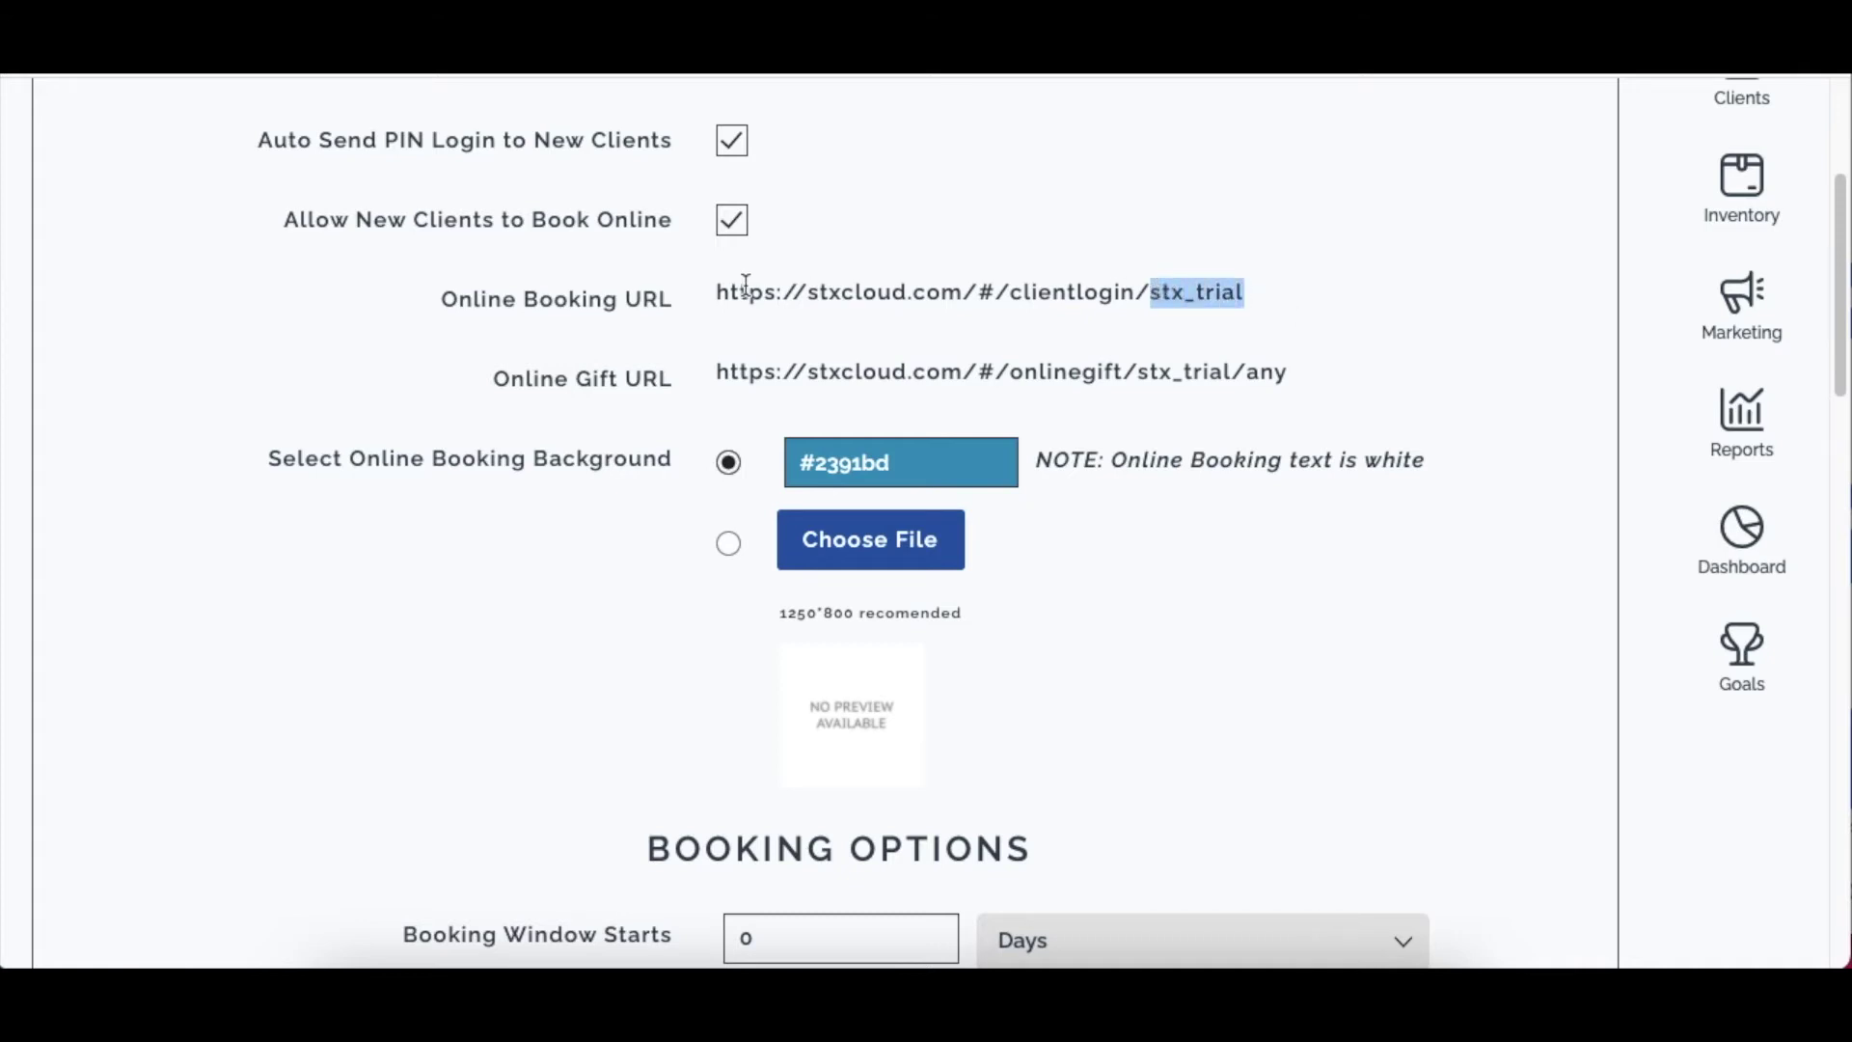
pyautogui.click(672, 302)
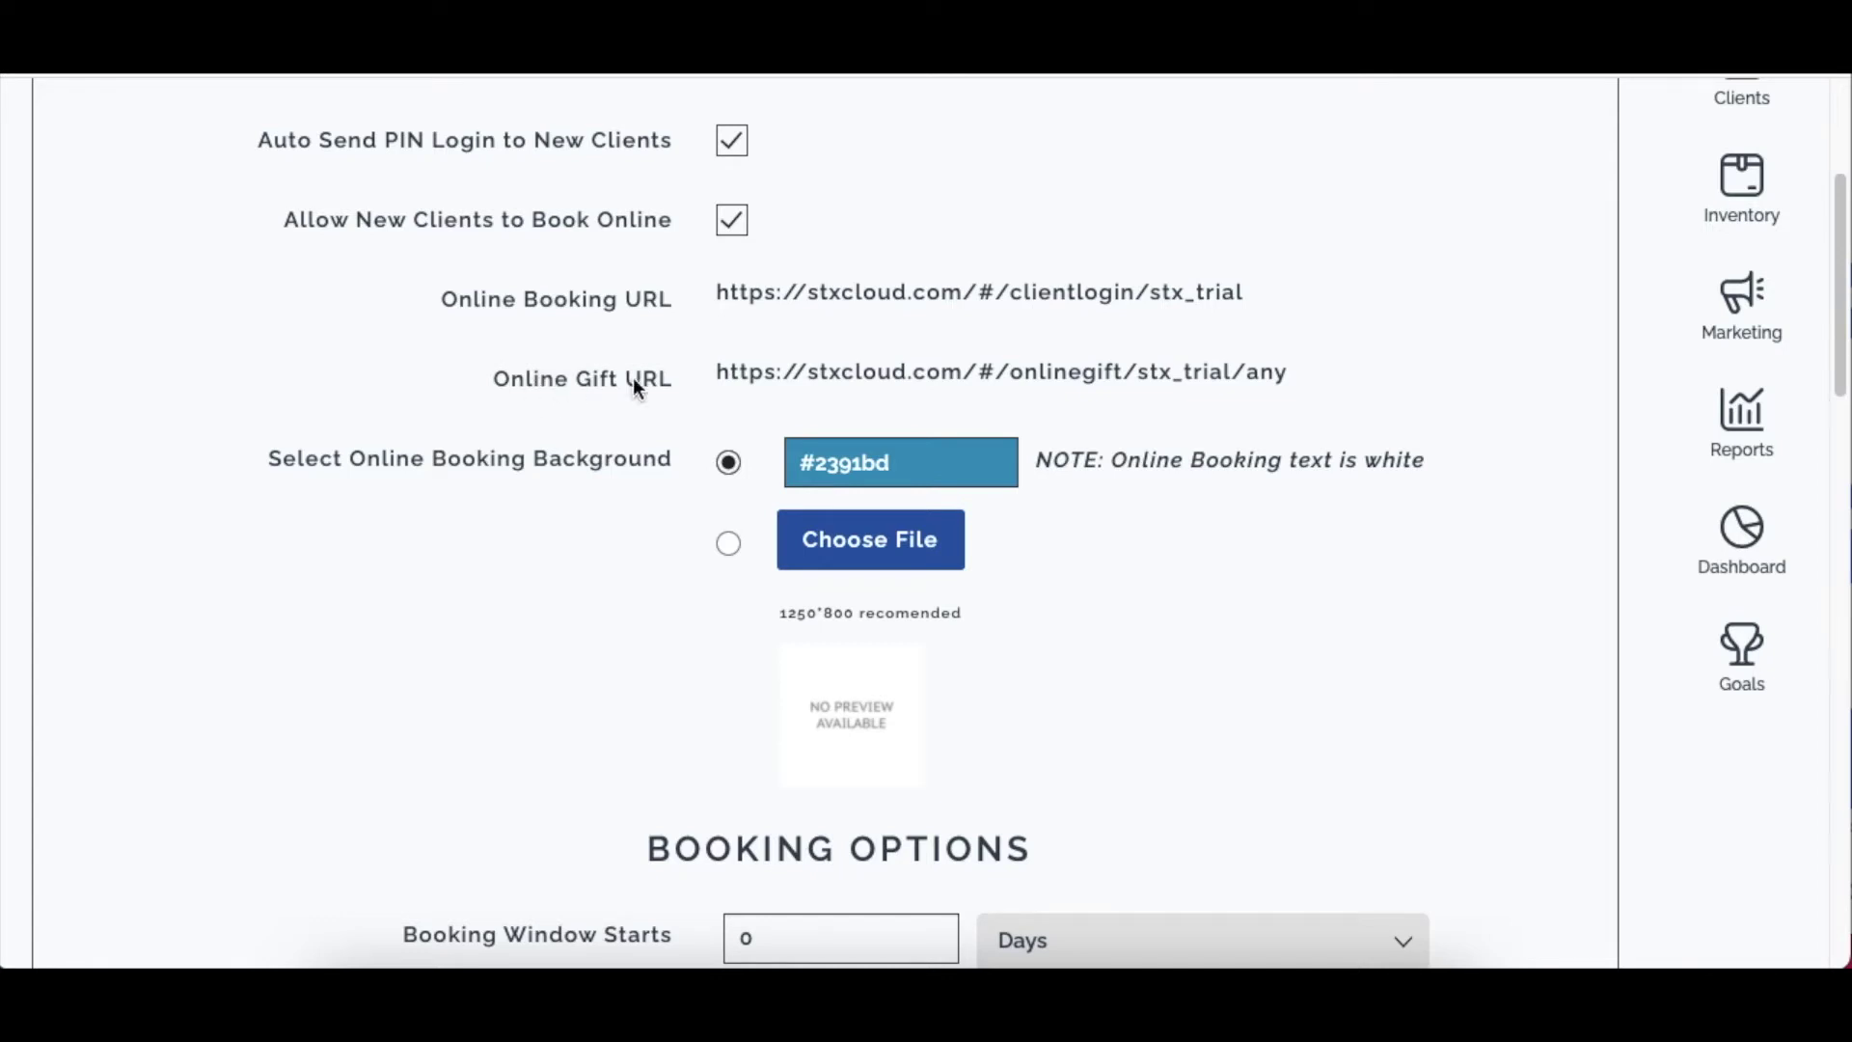
# - Copy the full Online Gift URL
pyautogui.moveTo(723, 368); pyautogui.dragTo(1319, 387)
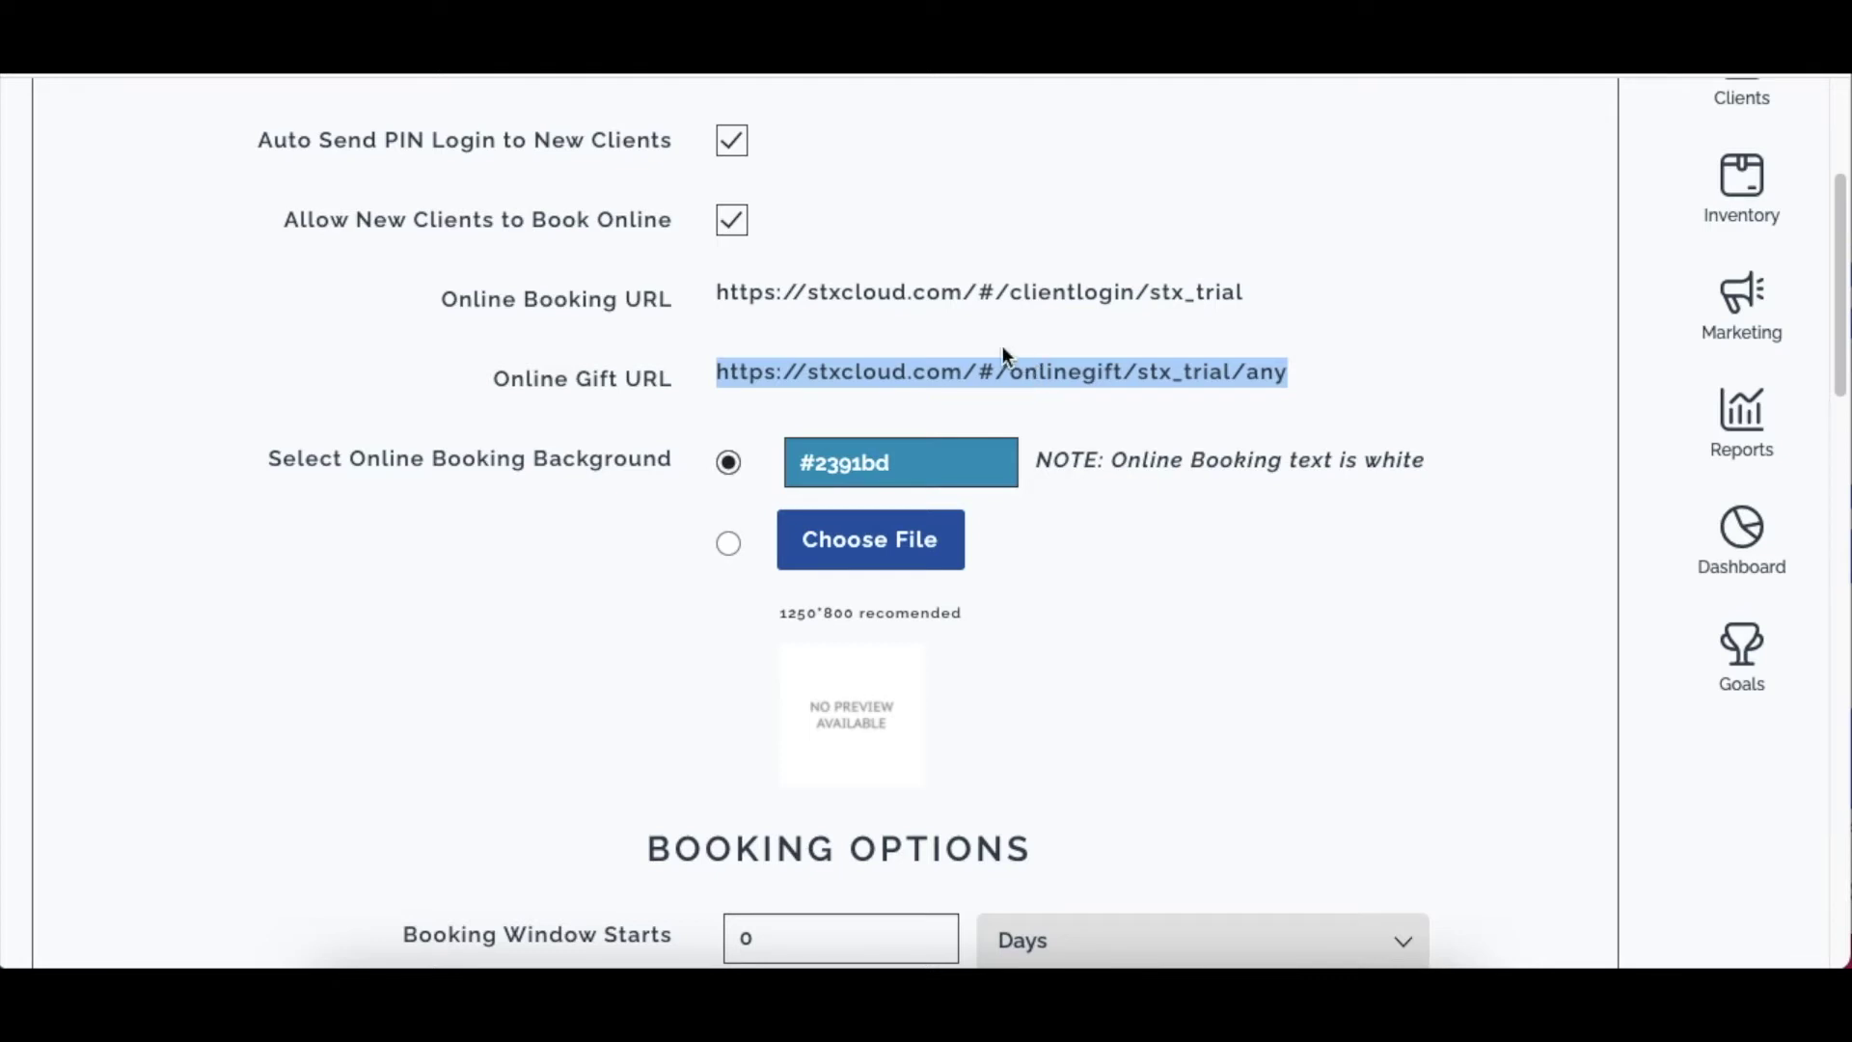
pyautogui.rightClick(737, 371)
pyautogui.click(841, 448)
pyautogui.rightClick(833, 378)
pyautogui.click(852, 436)
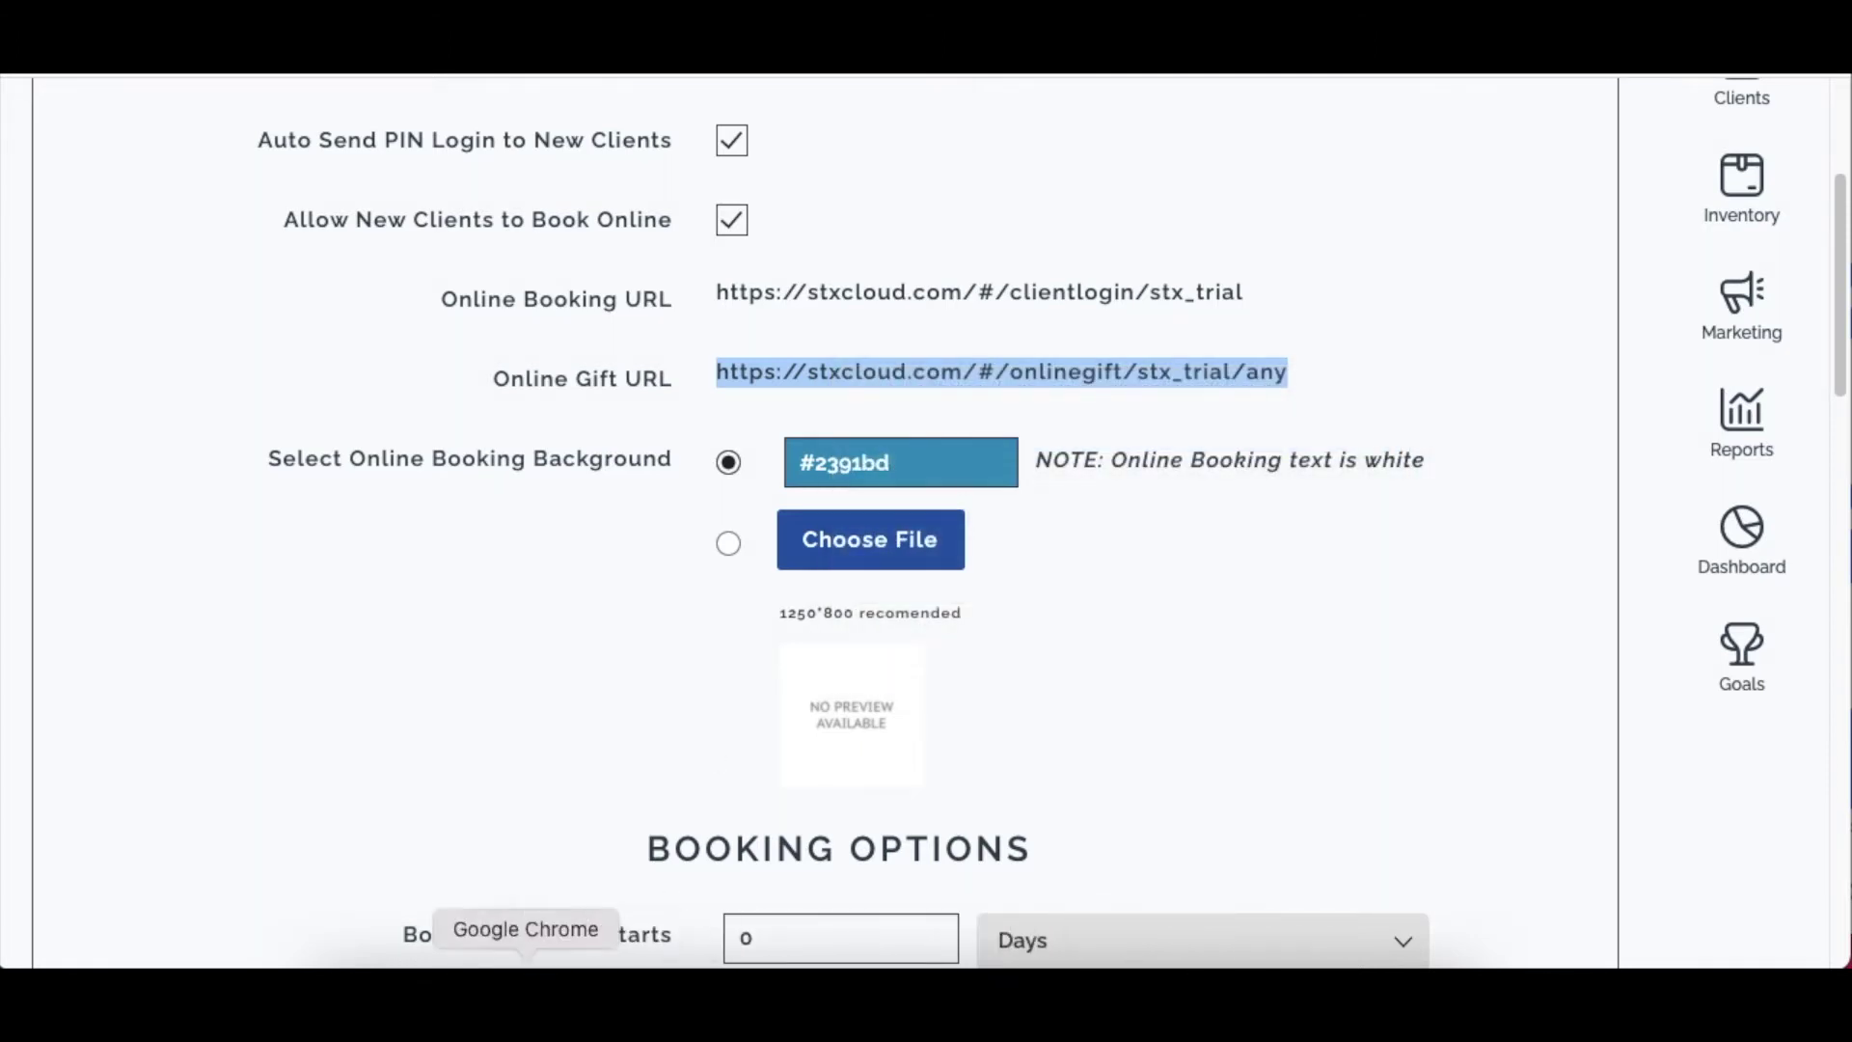
# - View the eGift purchase form in Safari and return to the online booking settings in Google Chrome
pyautogui.click(1027, 964)
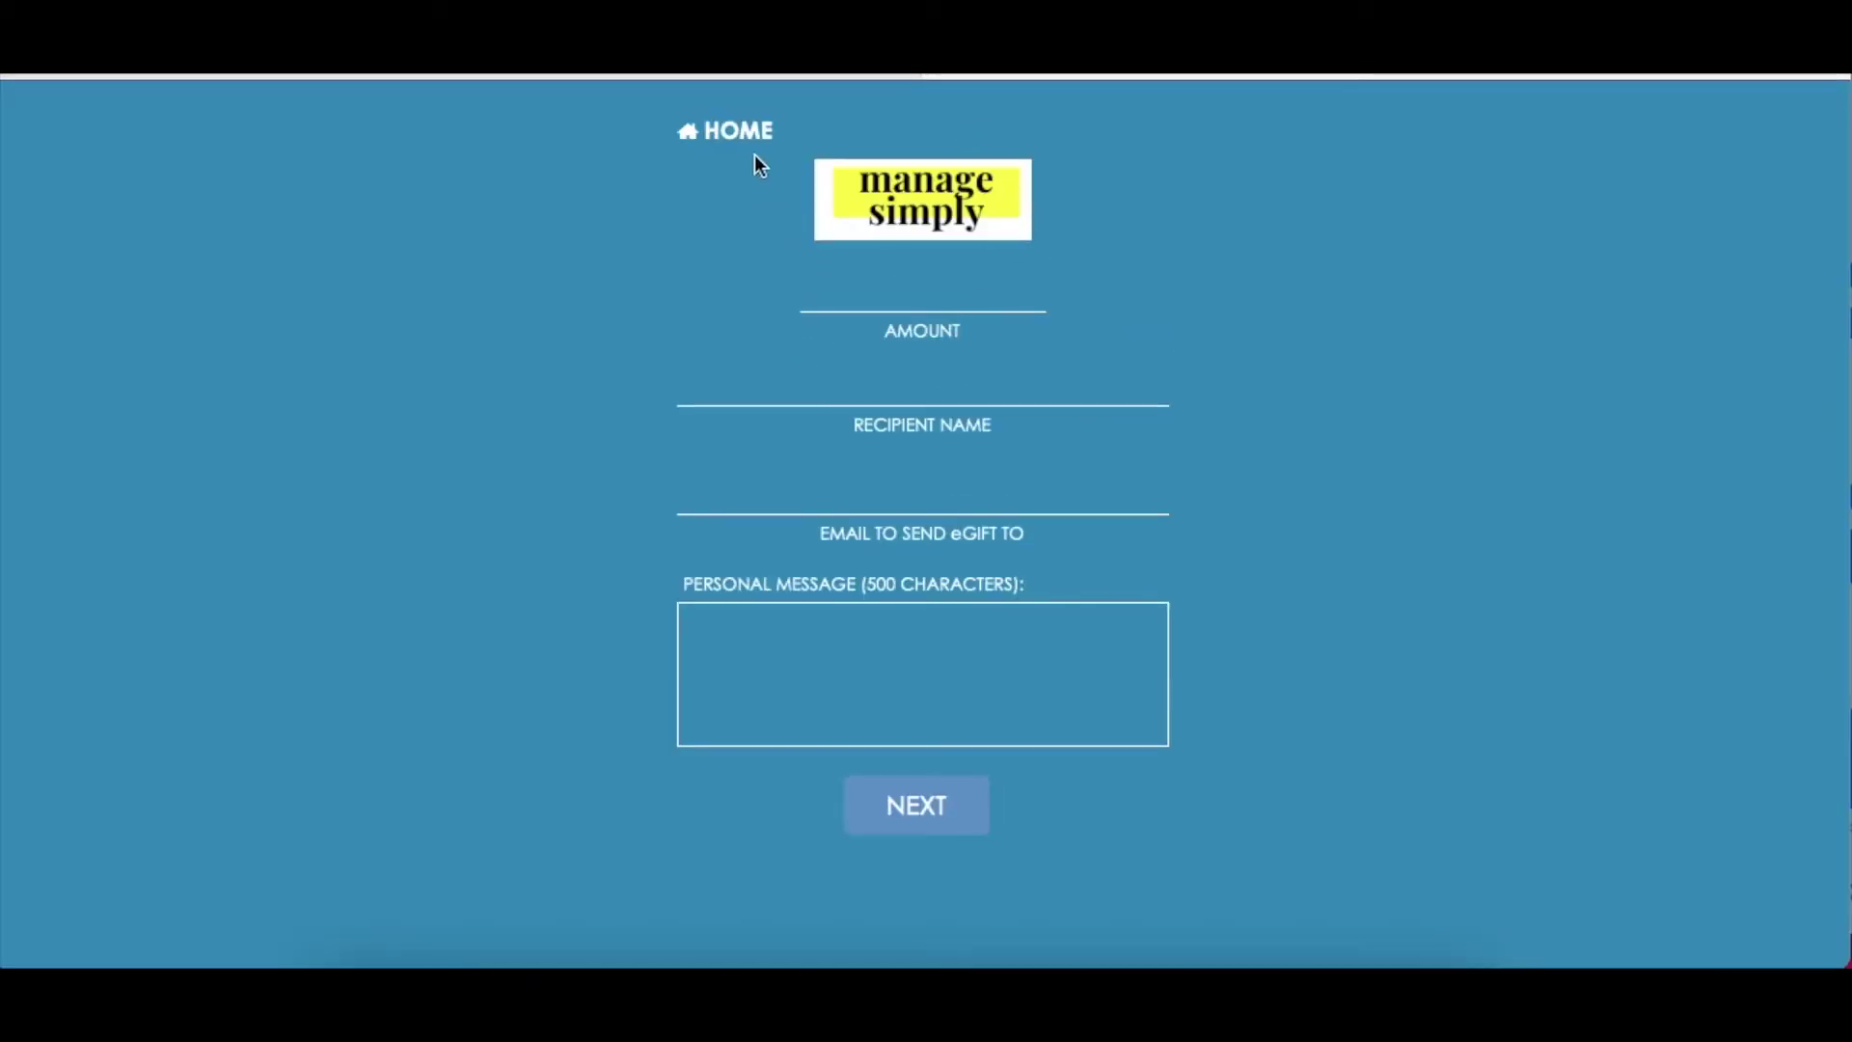
pyautogui.click(1028, 683)
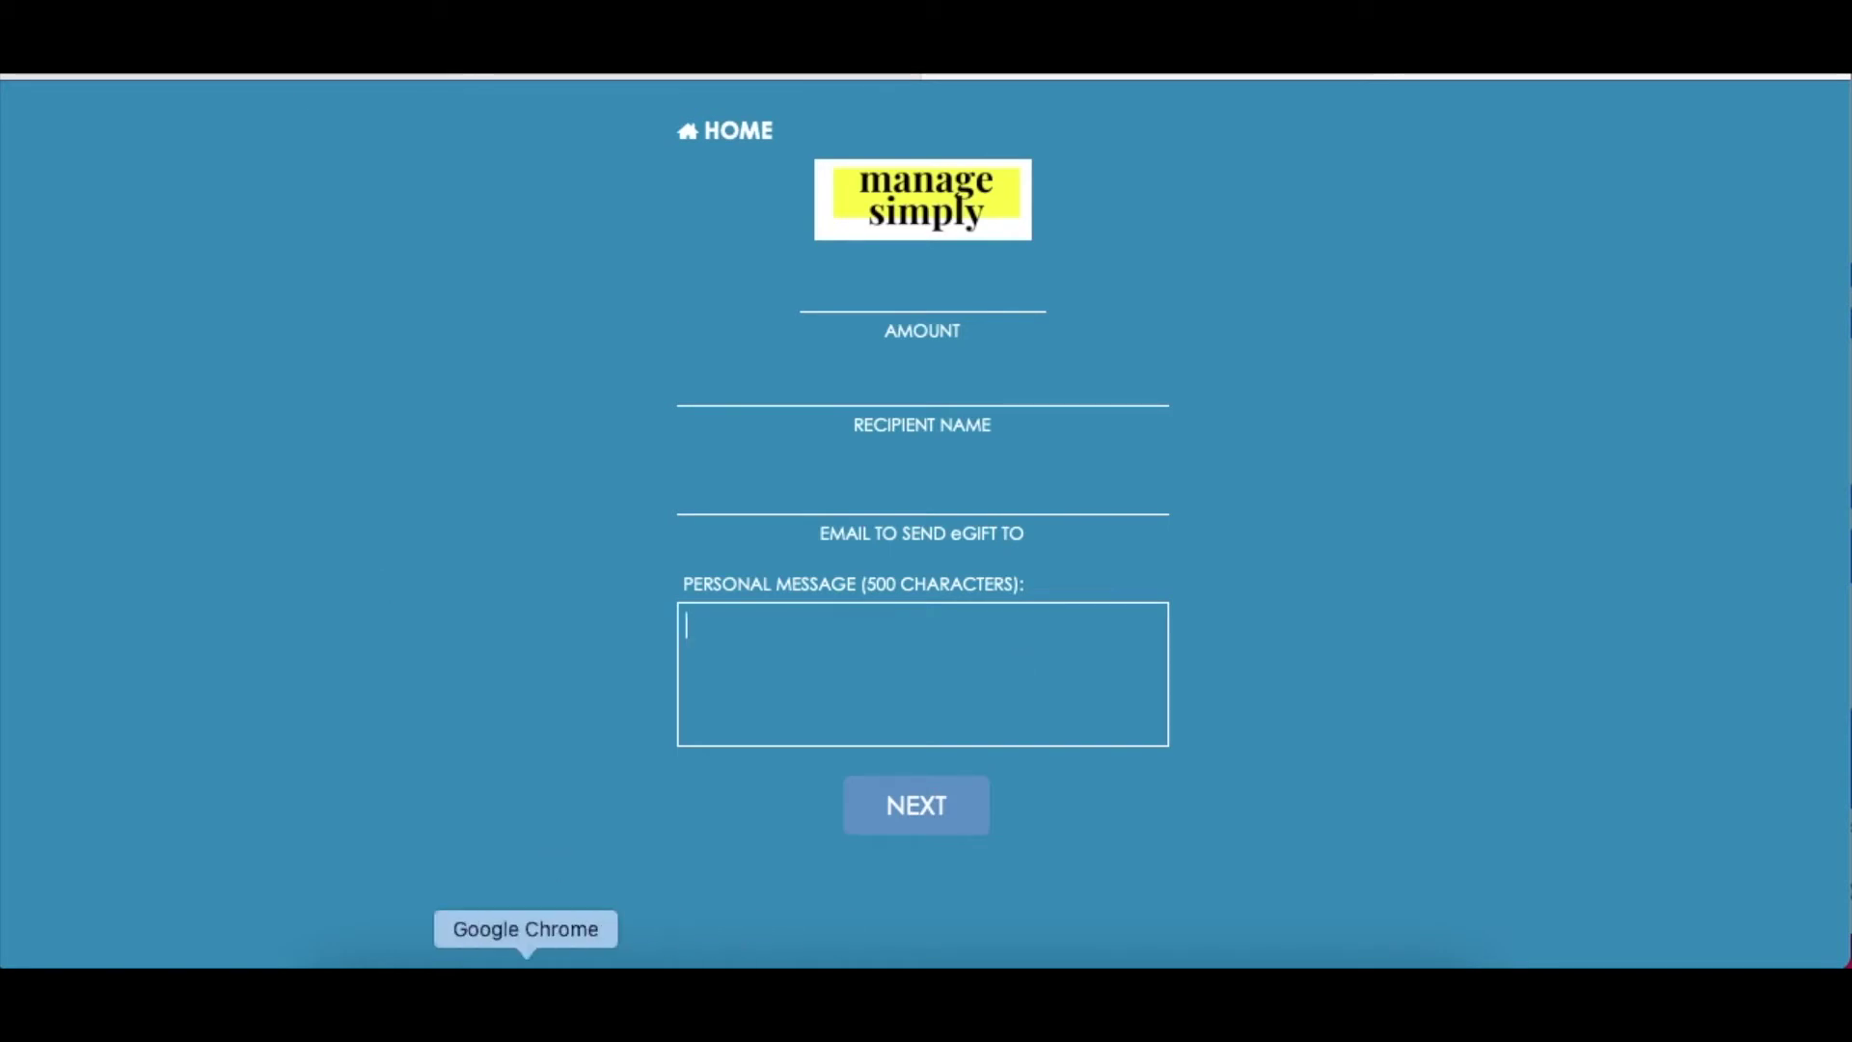
pyautogui.click(525, 962)
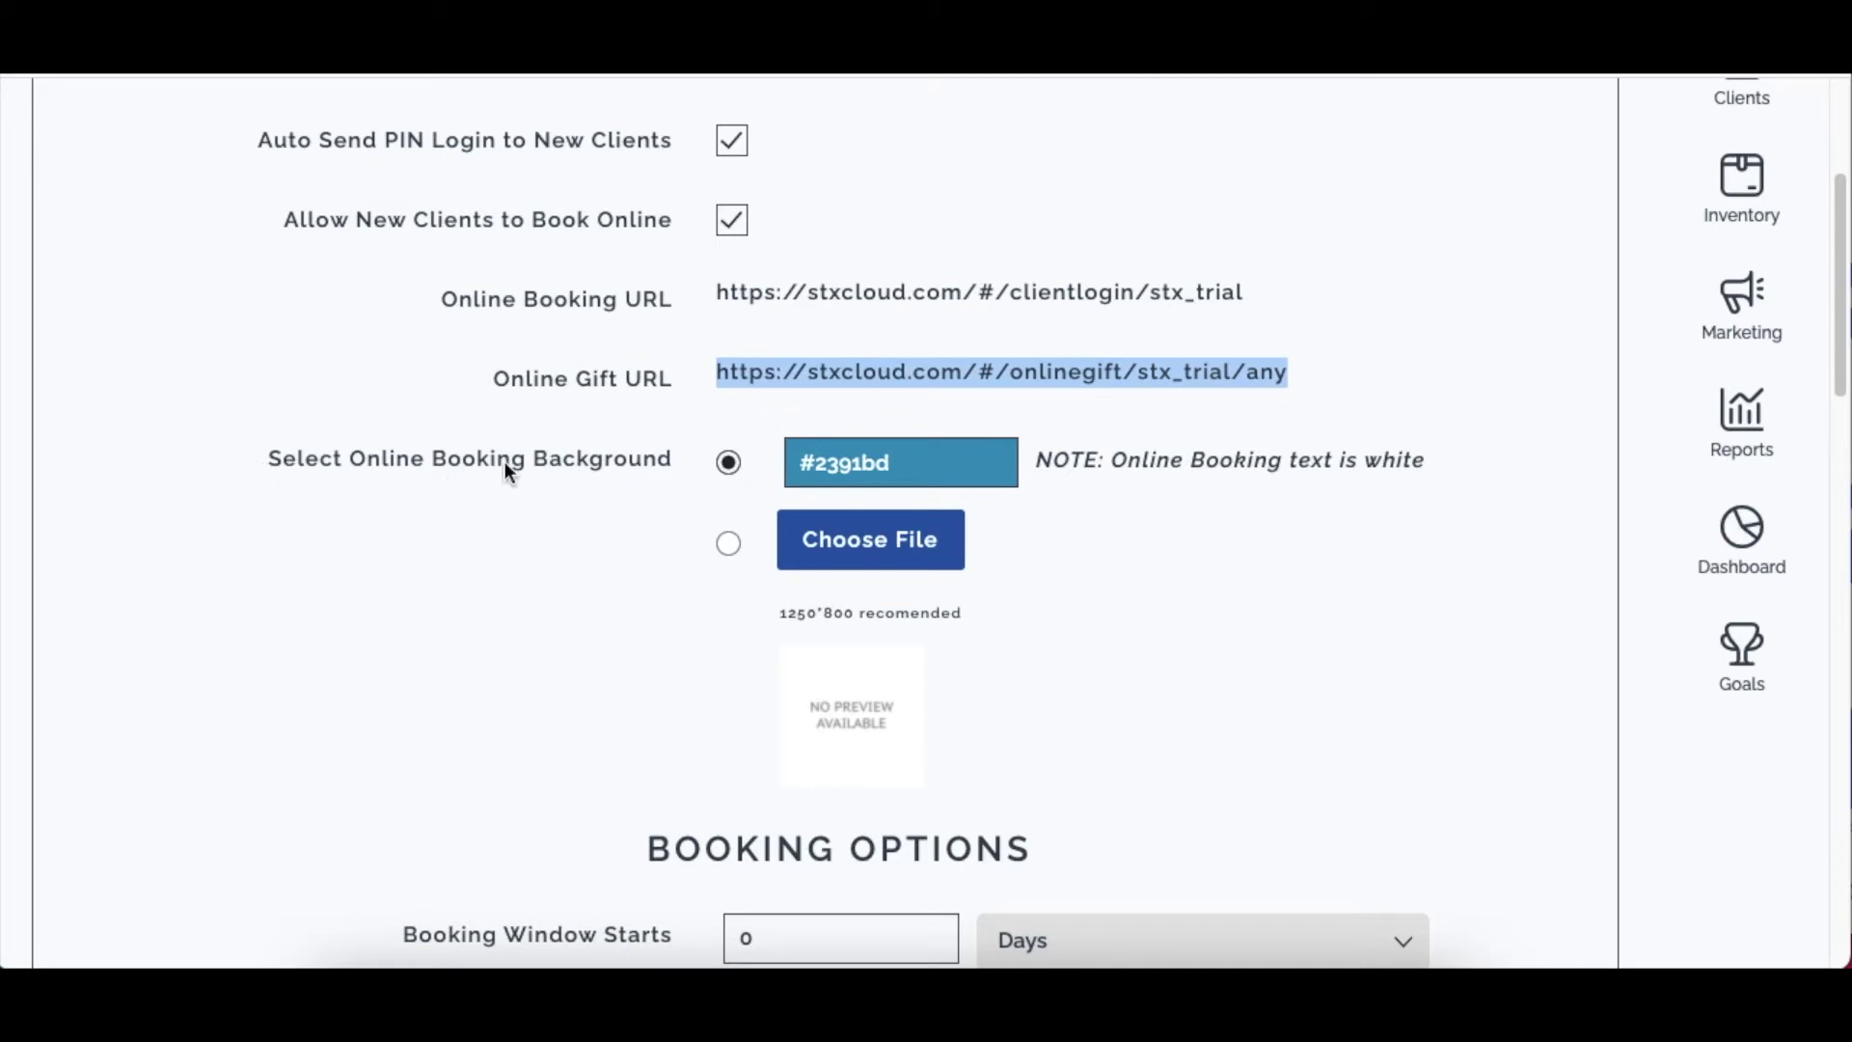
# - Compare the current online booking background with the client page in Safari and set the background color to #00acf0
pyautogui.click(872, 463)
pyautogui.click(872, 463)
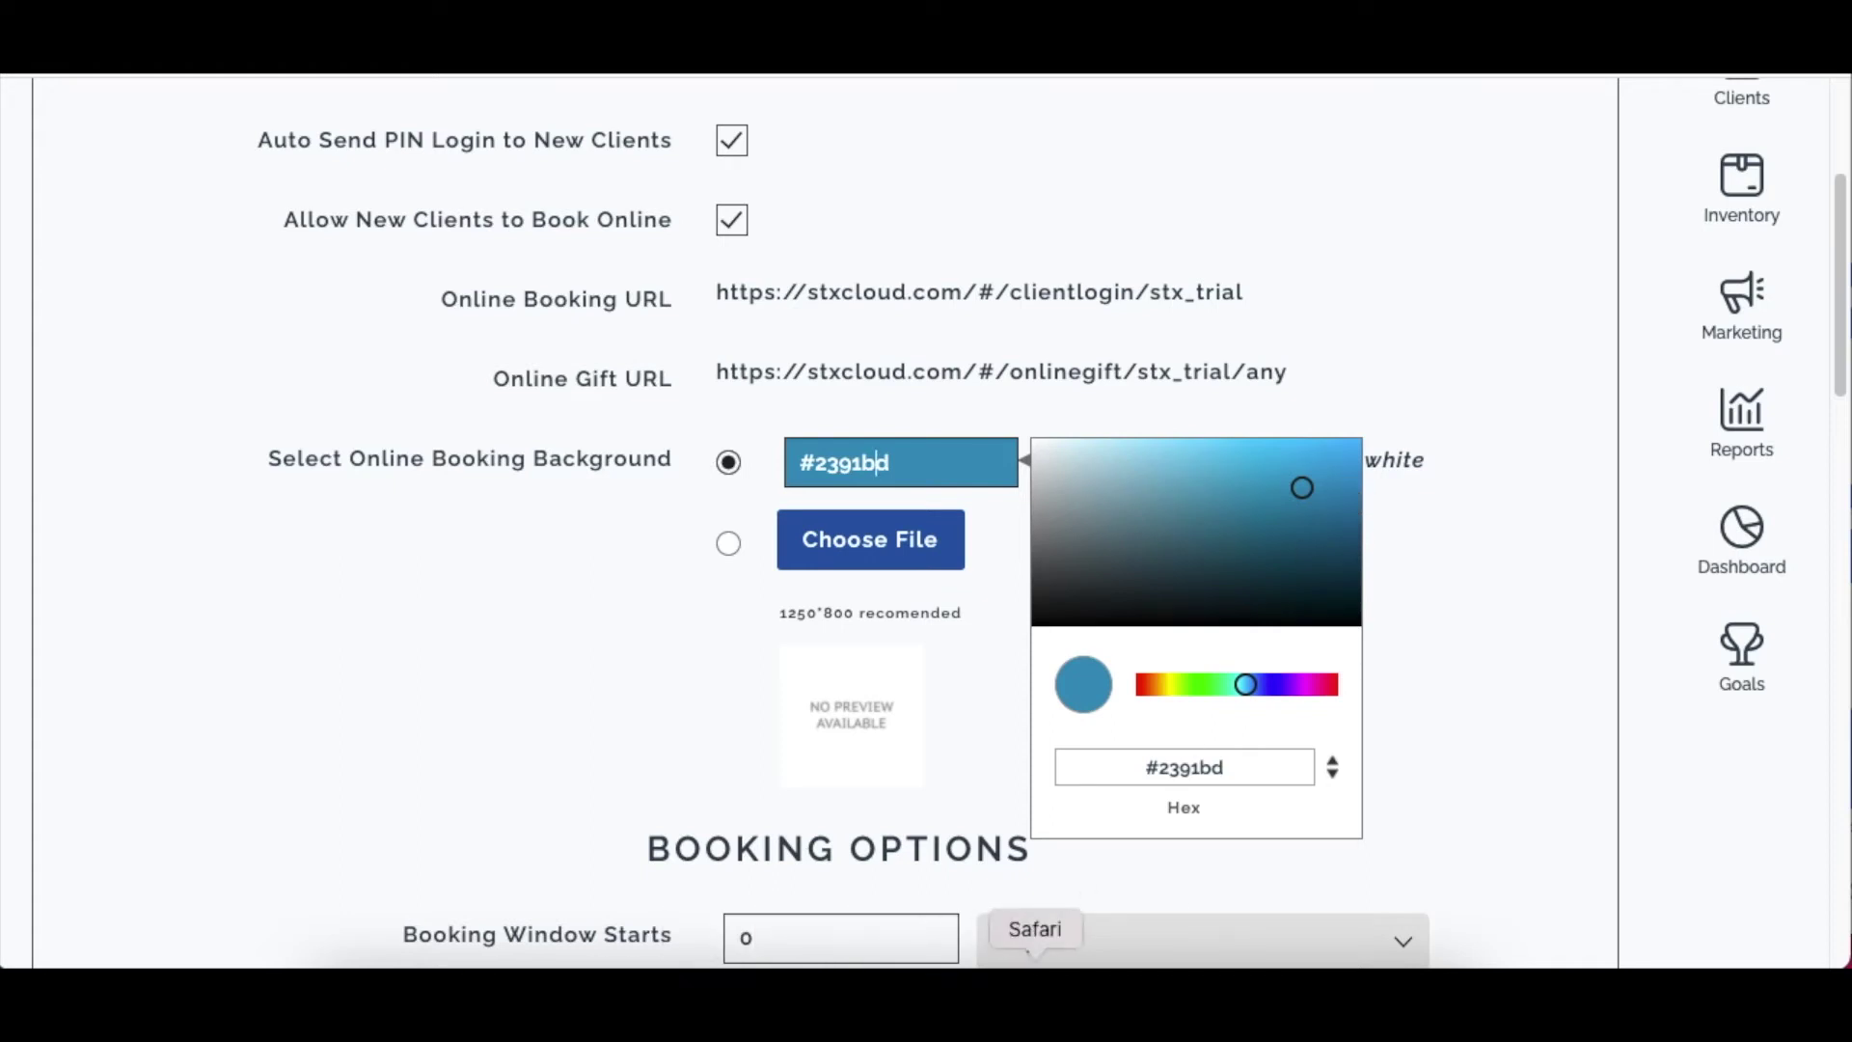
pyautogui.click(1032, 960)
pyautogui.click(905, 686)
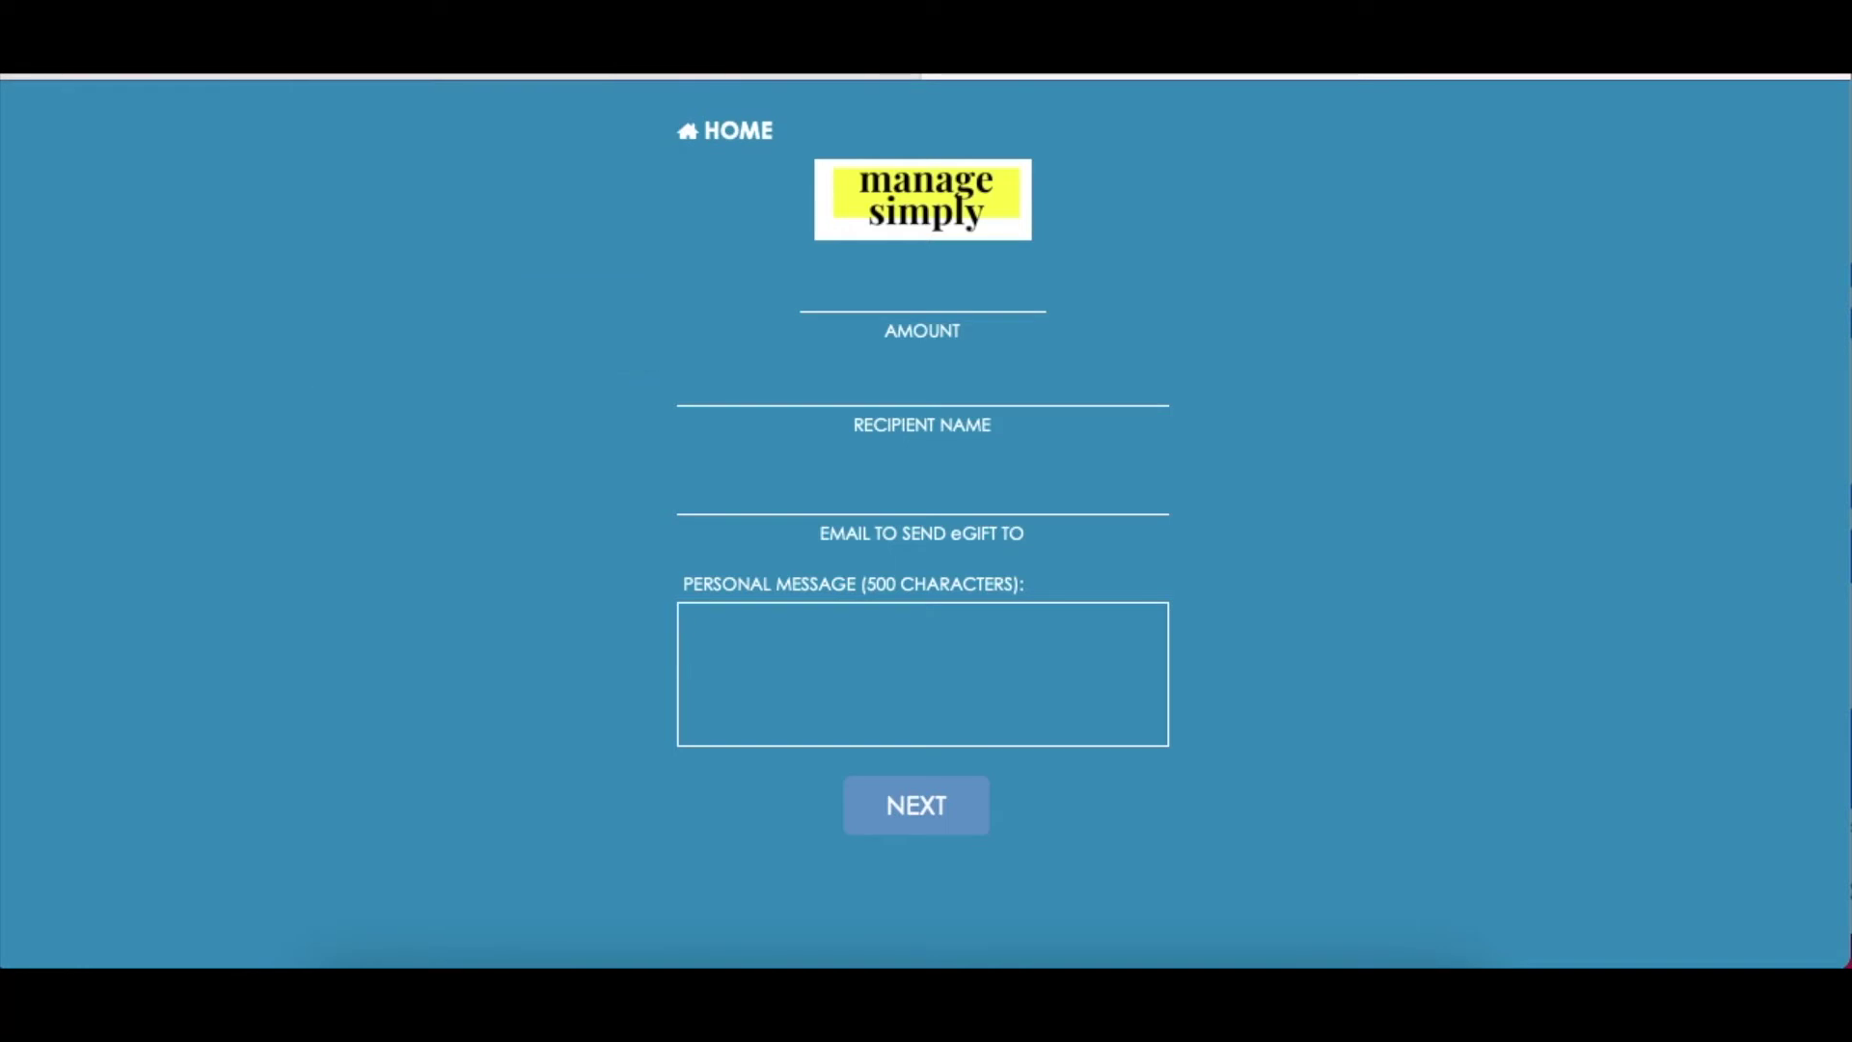
pyautogui.click(520, 957)
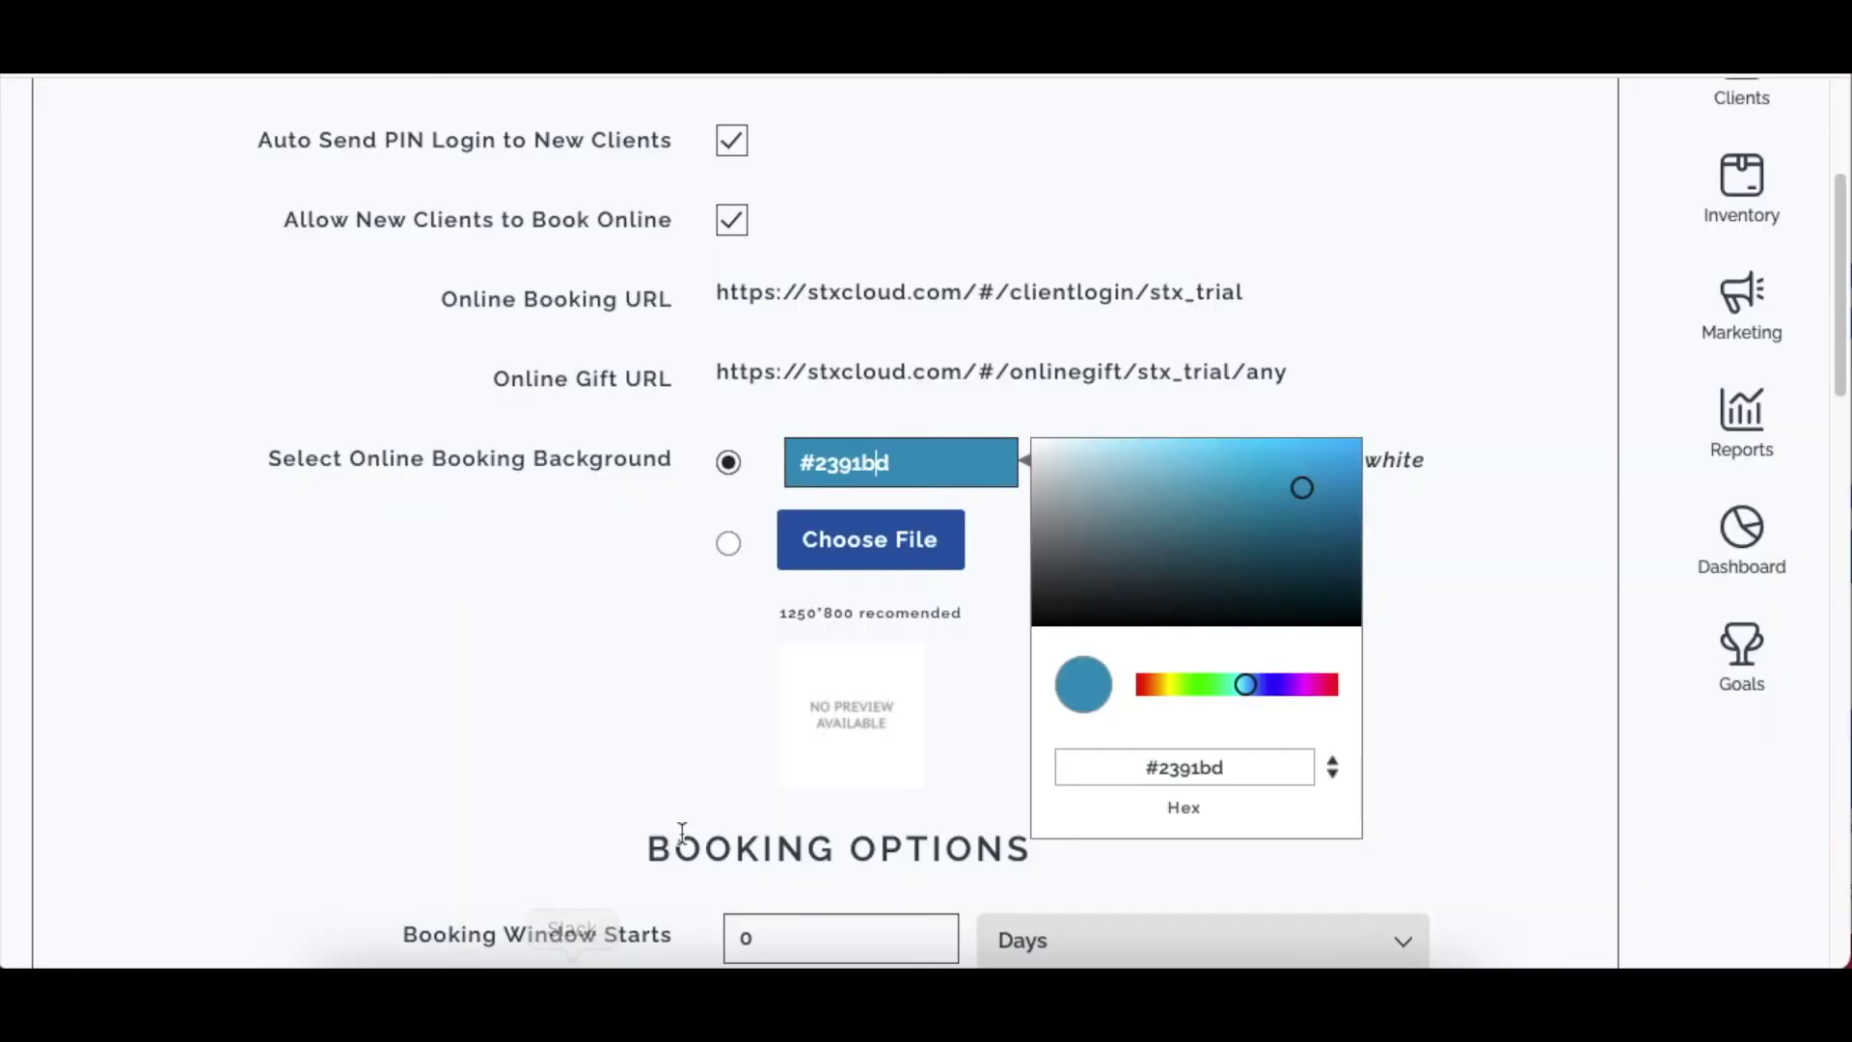
pyautogui.moveTo(1297, 490); pyautogui.dragTo(1363, 449)
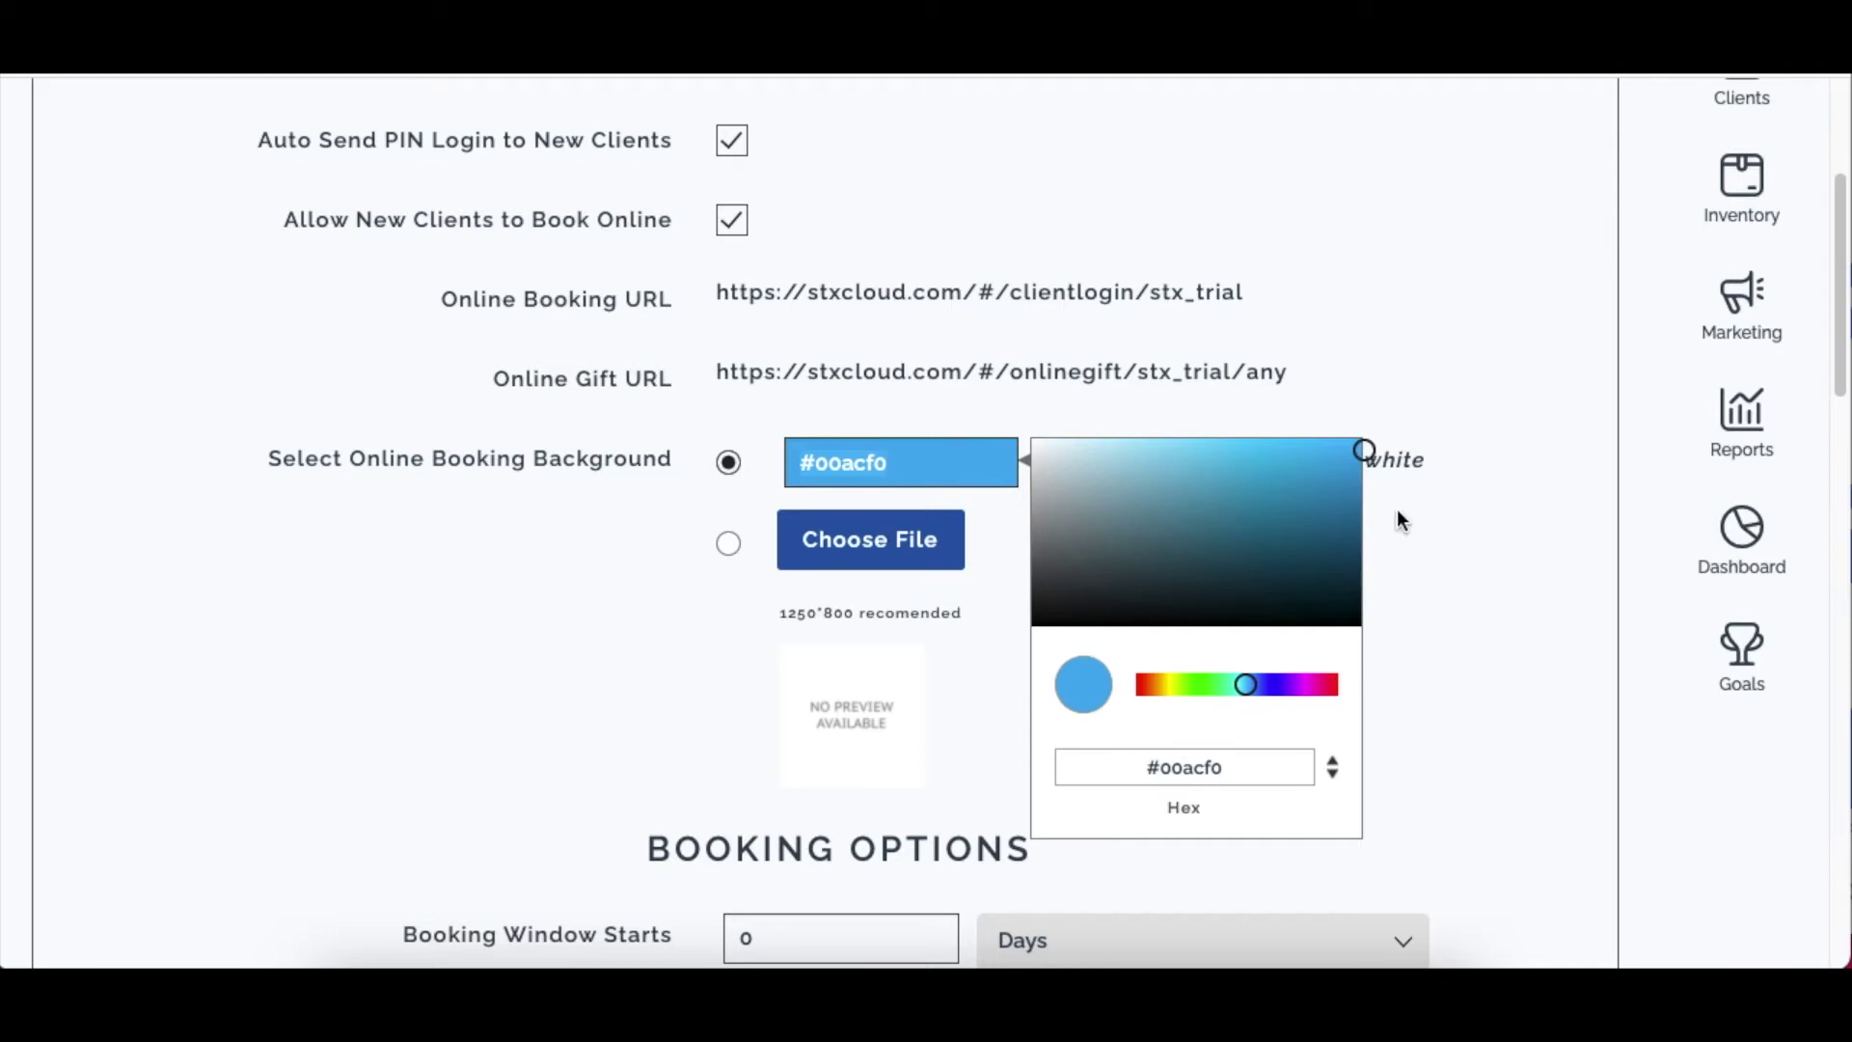
pyautogui.click(1528, 482)
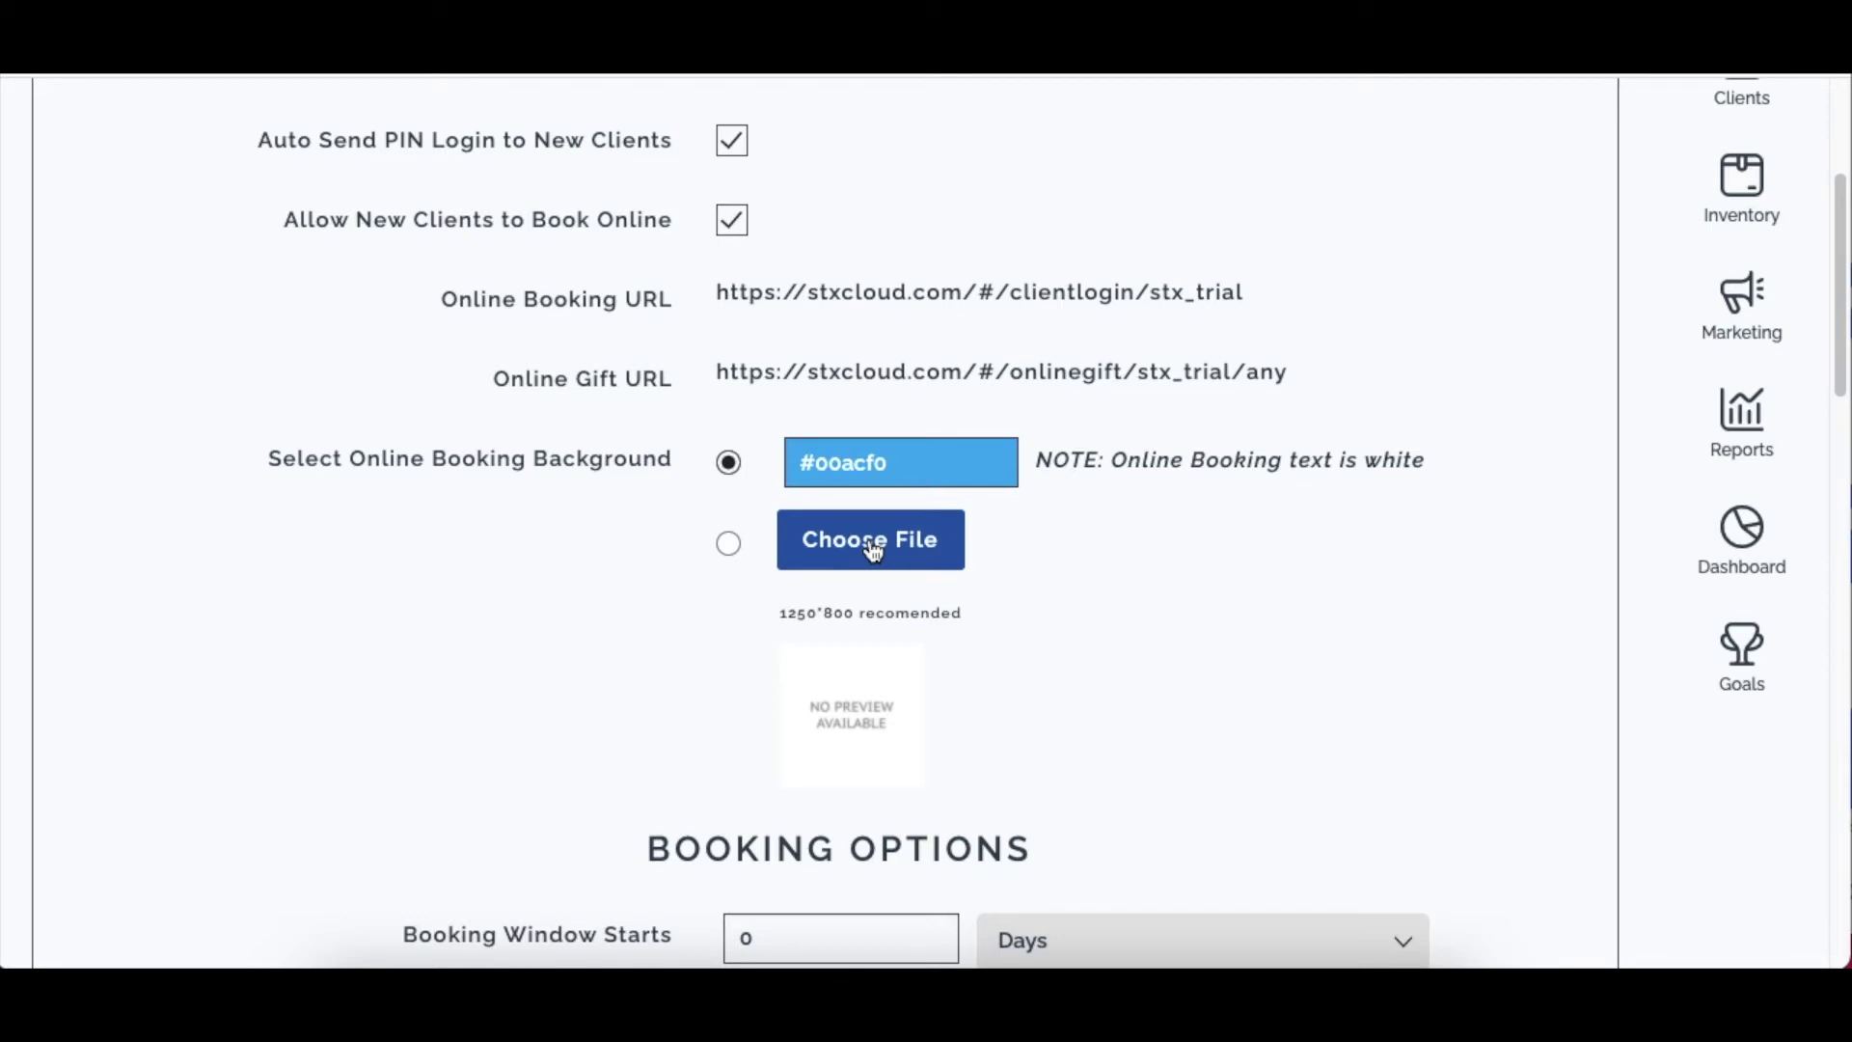
# - Go to the Booking Options section and open the Booking Window Starts value for editing
pyautogui.scroll(-6, 968, 606)
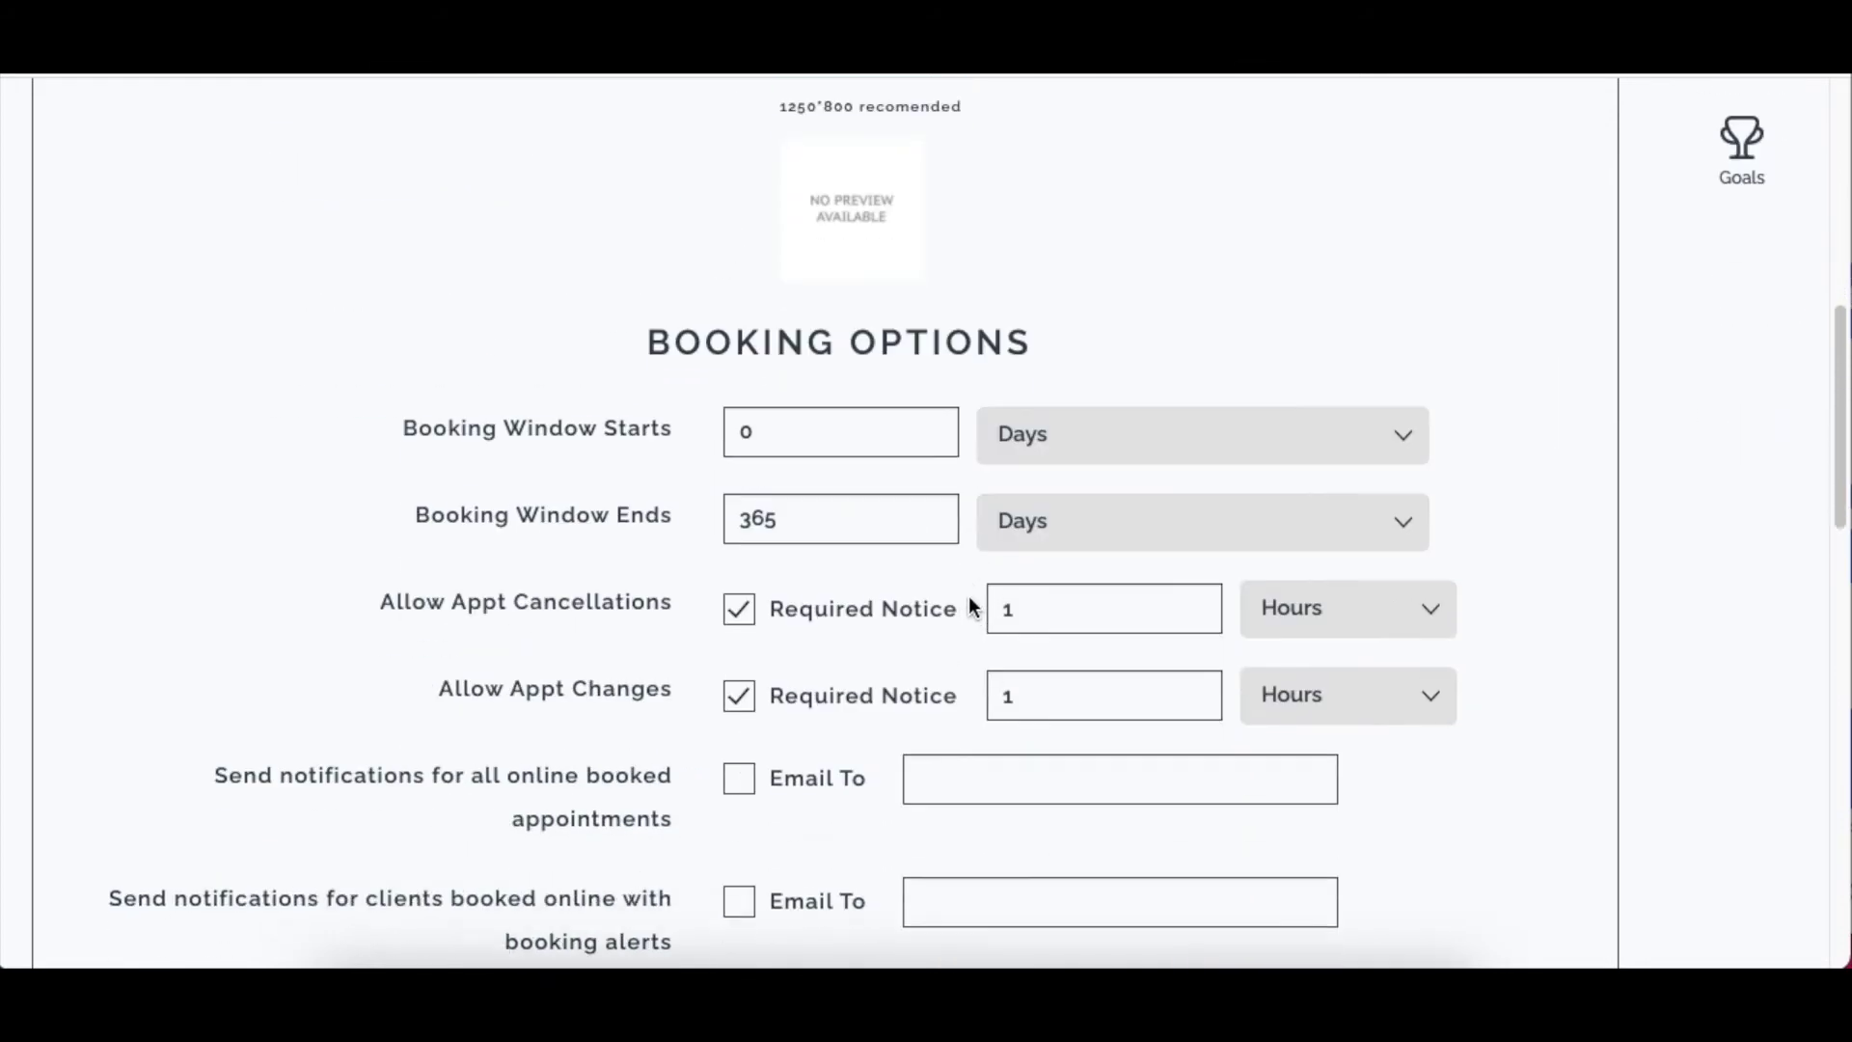
pyautogui.scroll(-1, 618, 395)
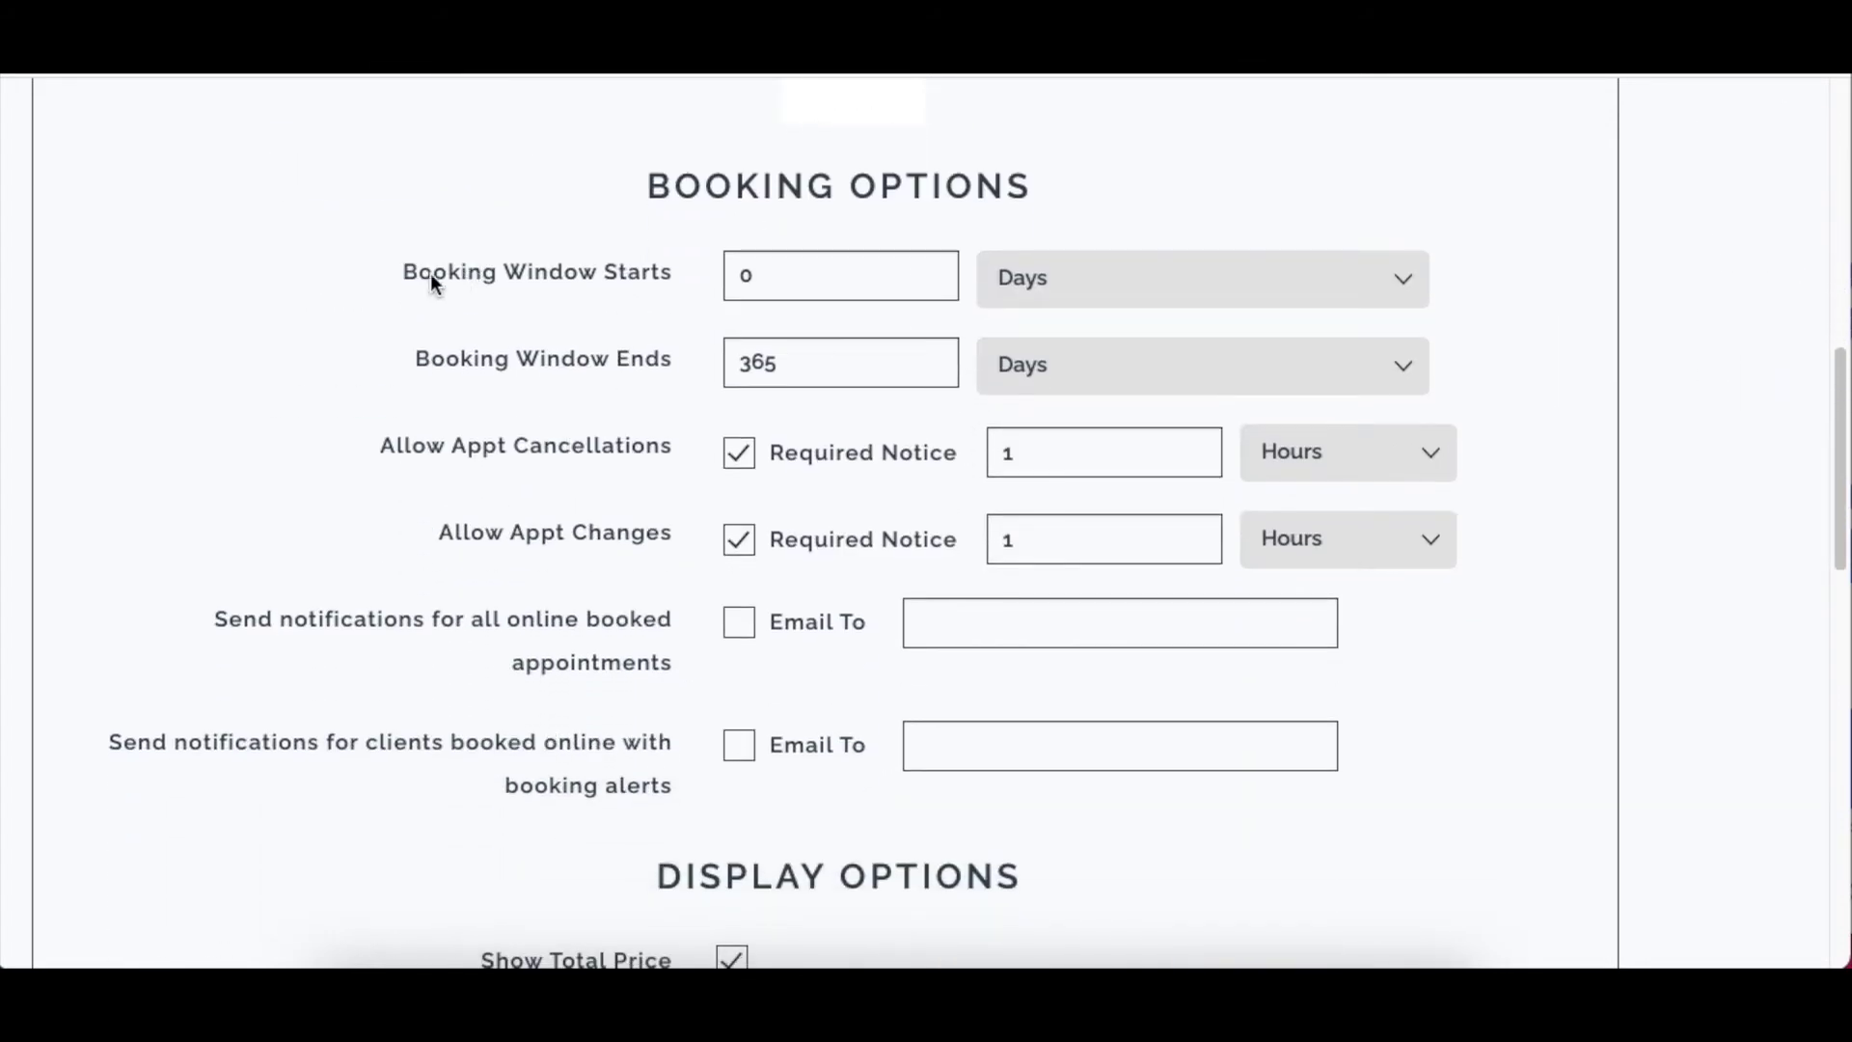
pyautogui.click(849, 278)
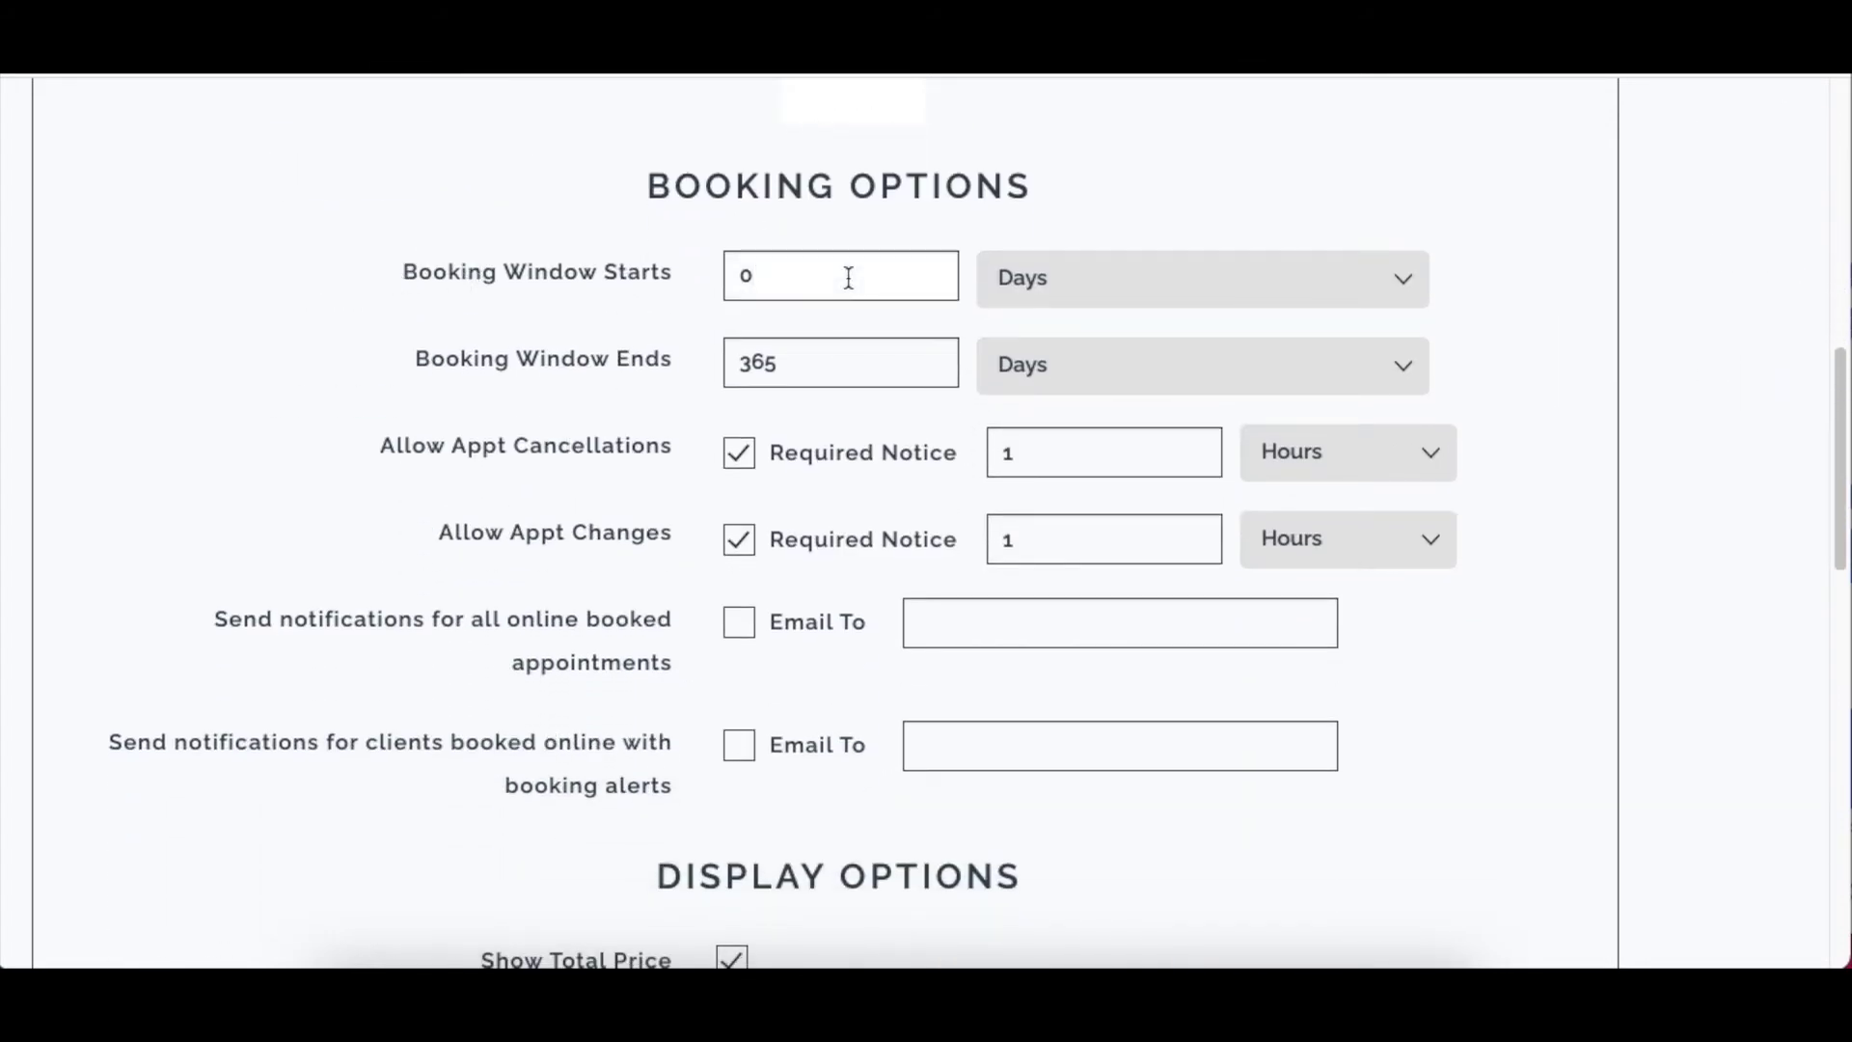
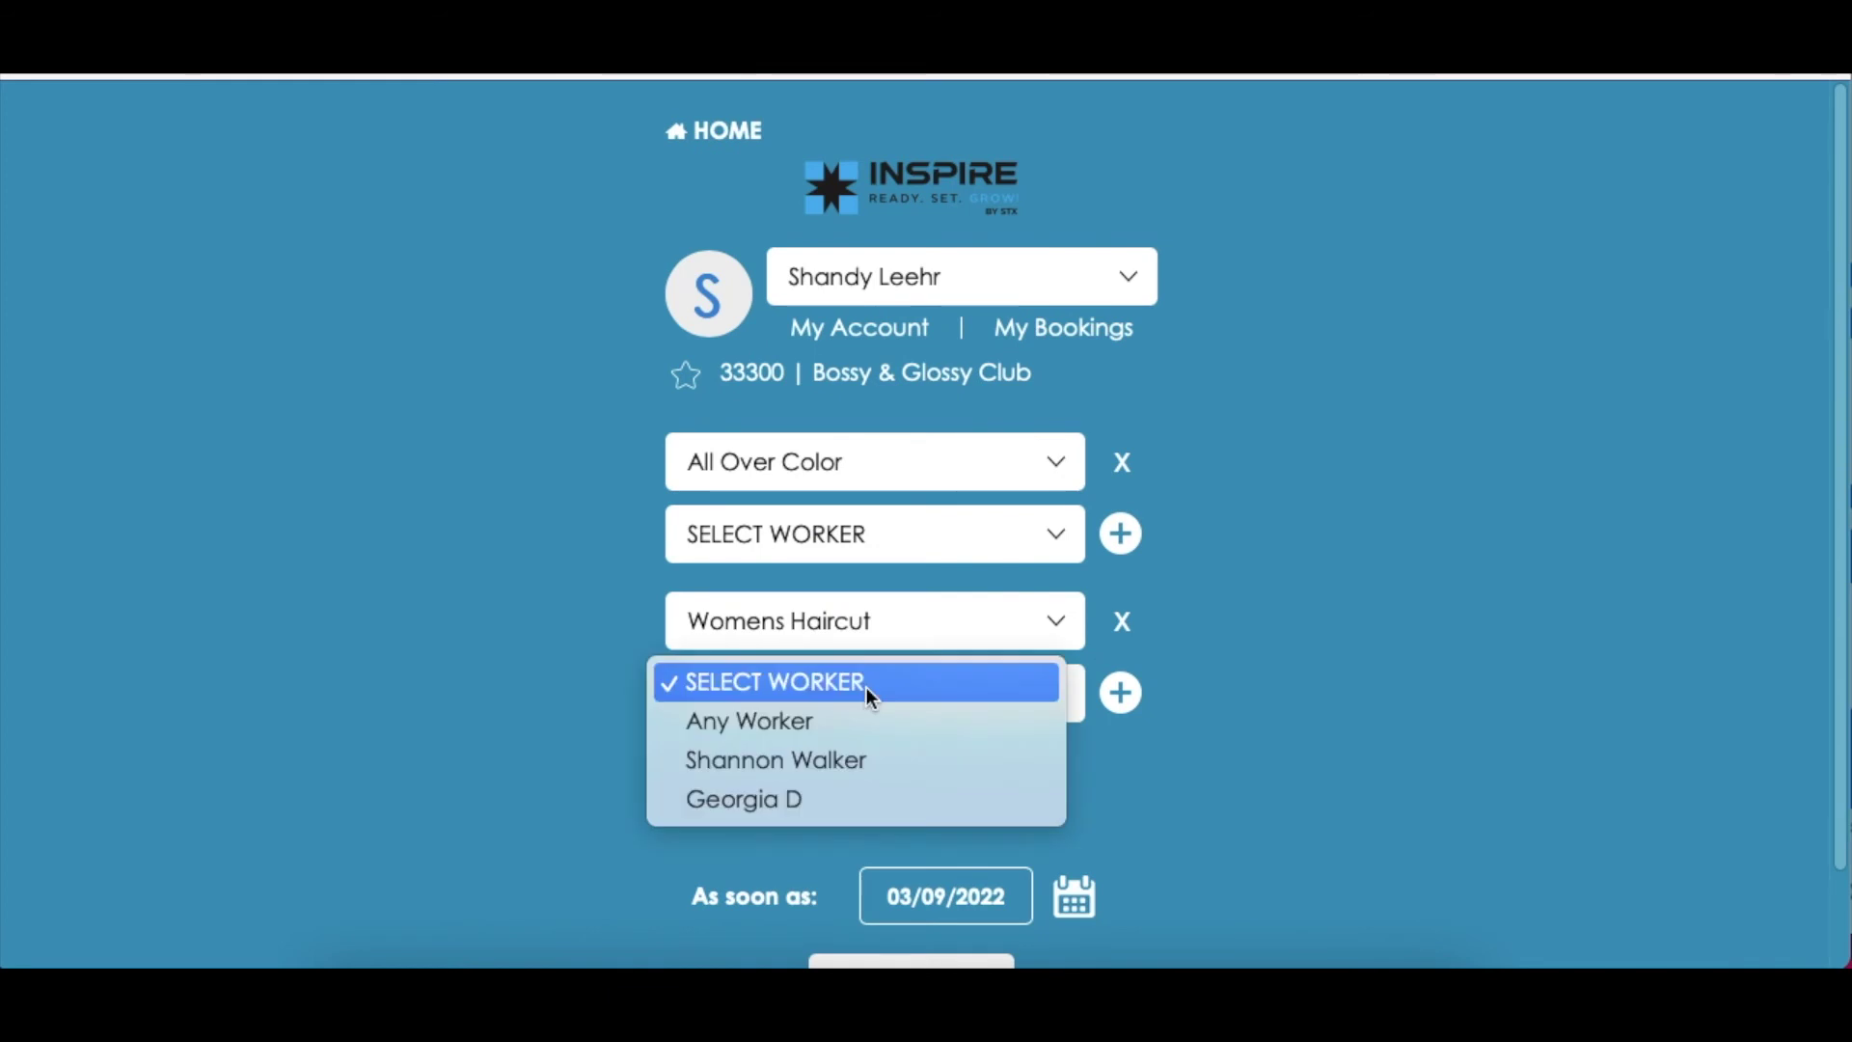
# - Assign Any Worker to the All Over Color and Womens Haircut services and search for appointment times
pyautogui.click(833, 537)
pyautogui.click(835, 562)
pyautogui.scroll(-1, 930, 792)
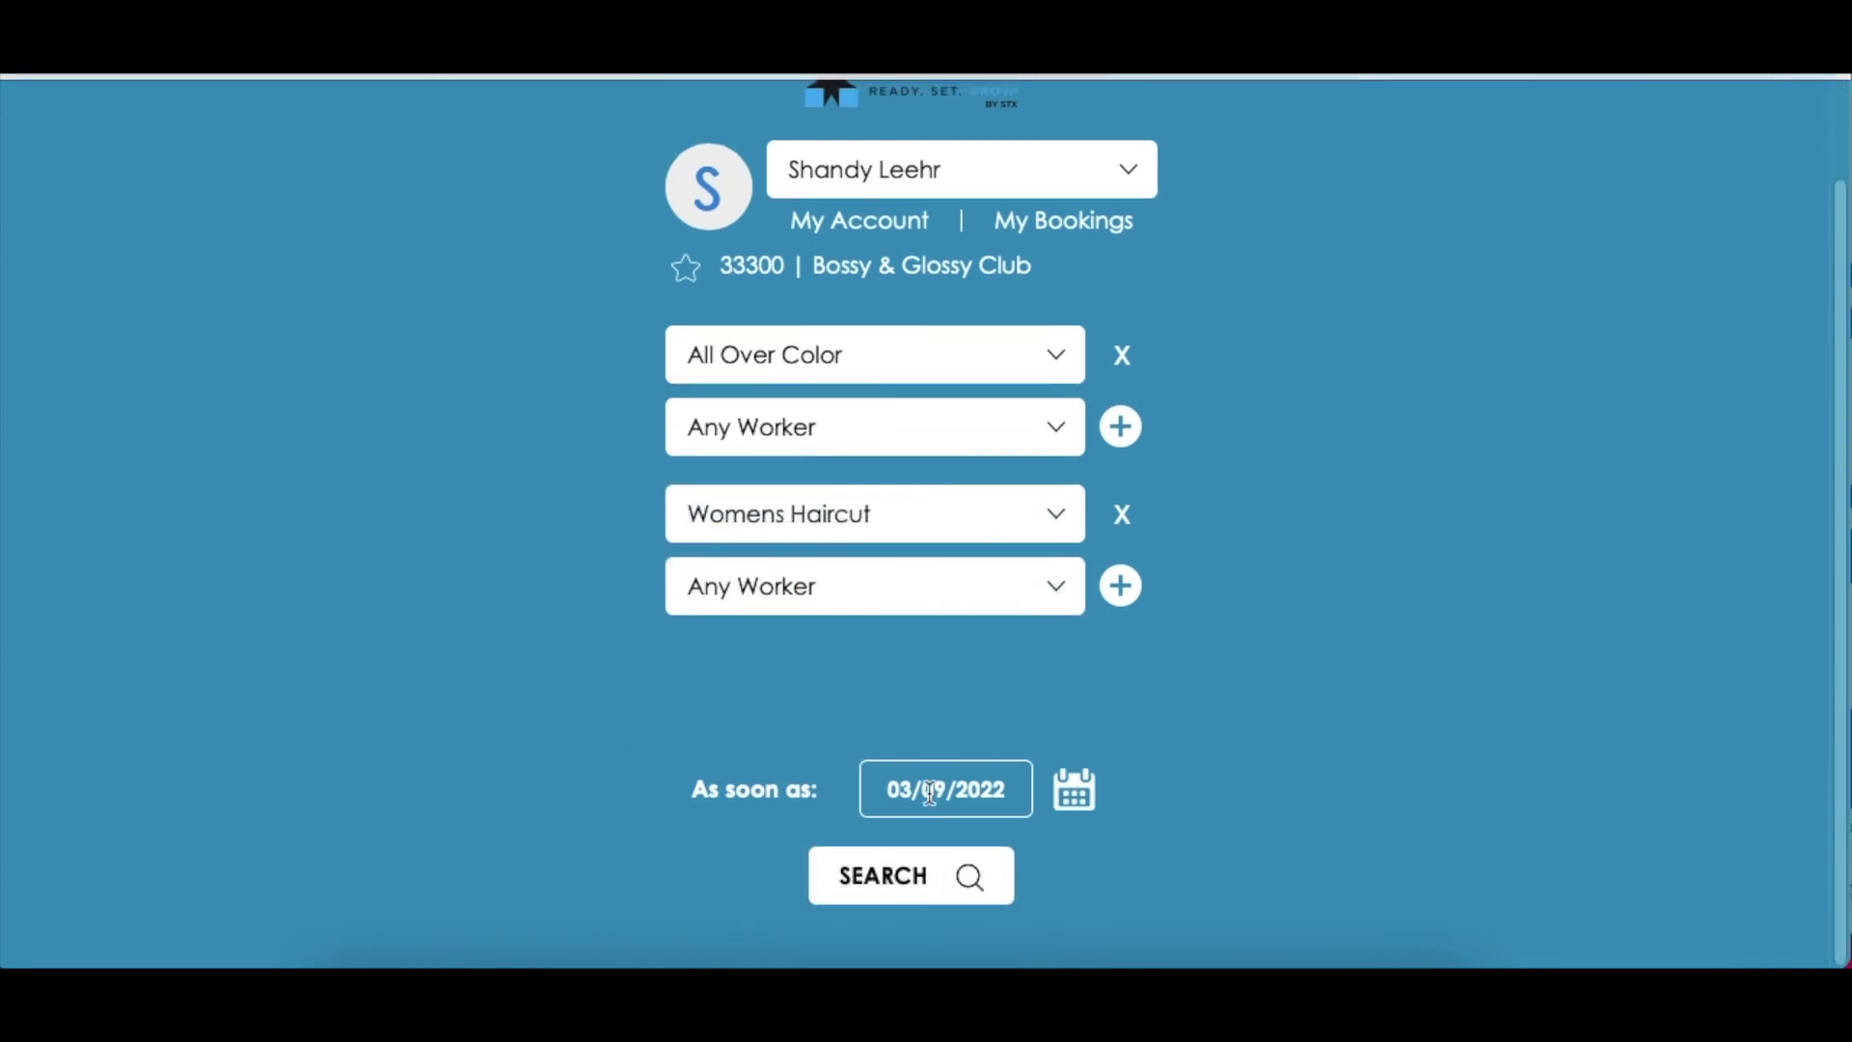
pyautogui.click(899, 874)
pyautogui.click(844, 666)
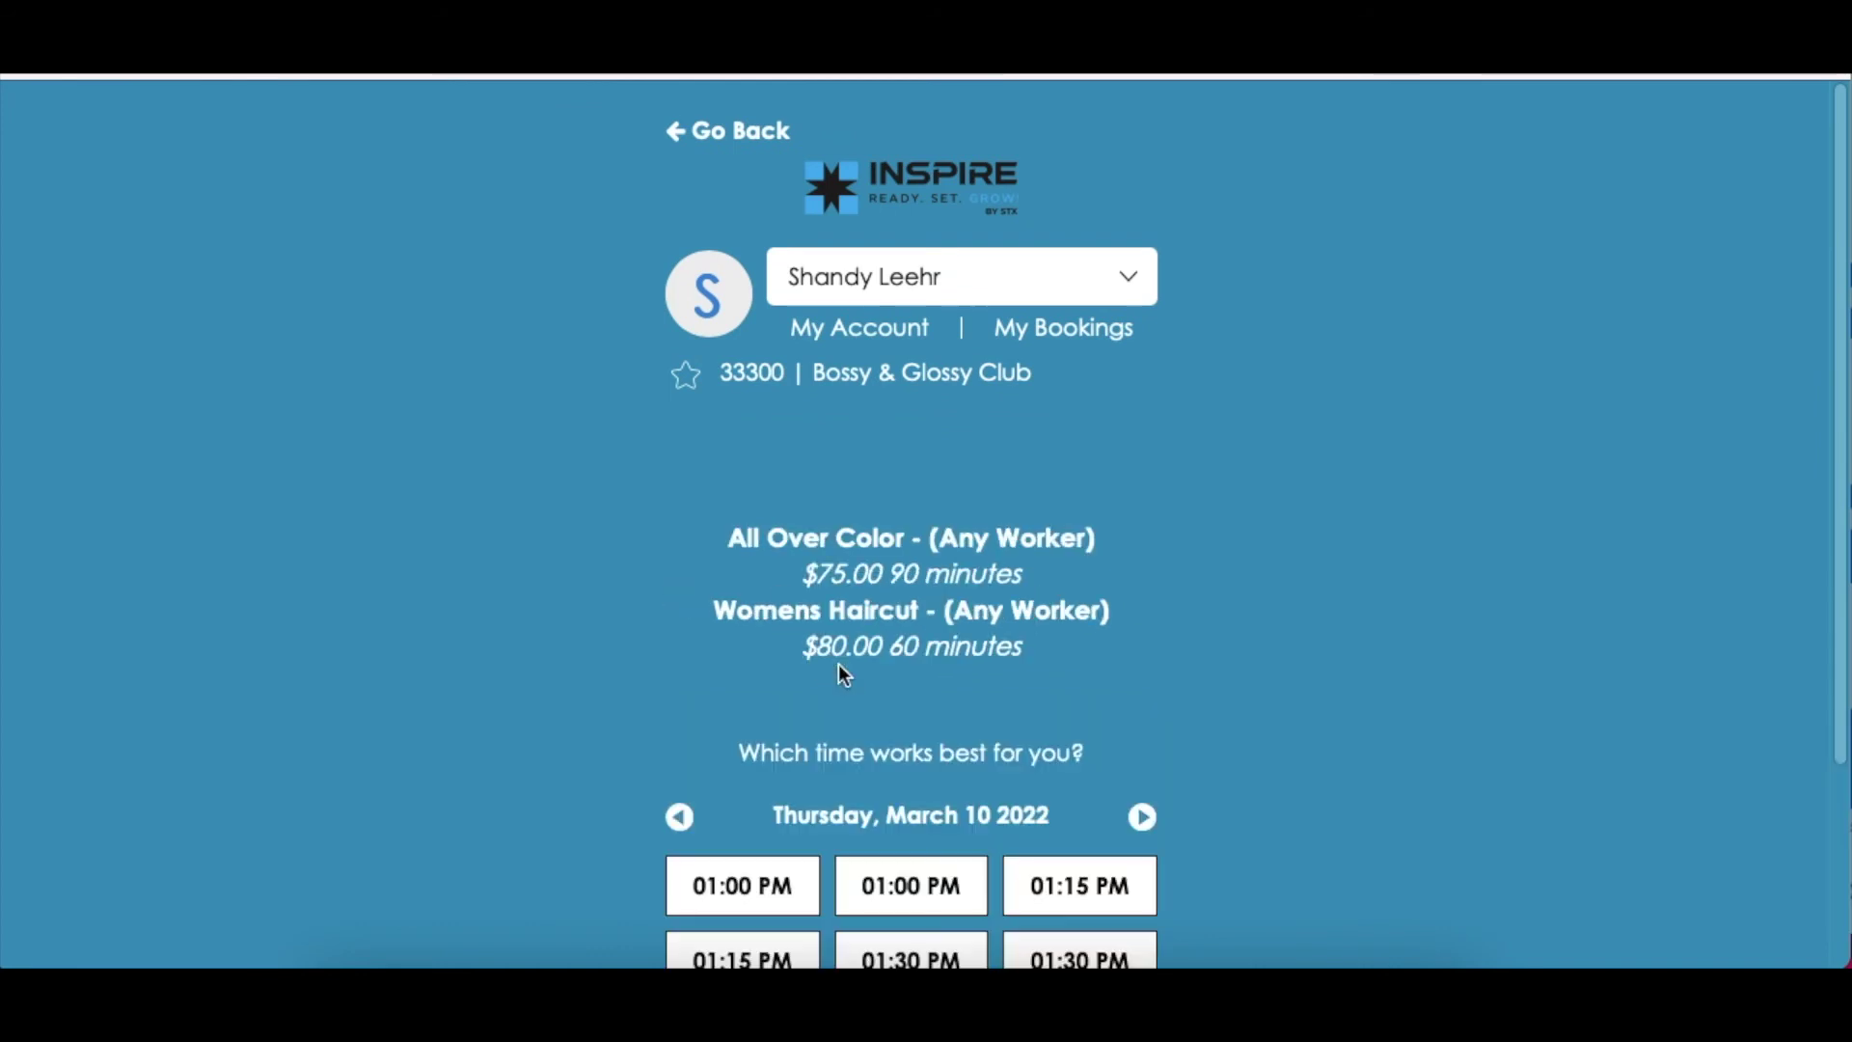
# - Select the first 01:00 PM slot on Thursday, March 10 2022 and show more available times
pyautogui.scroll(-1, 837, 665)
pyautogui.click(732, 839)
pyautogui.scroll(-1, 891, 729)
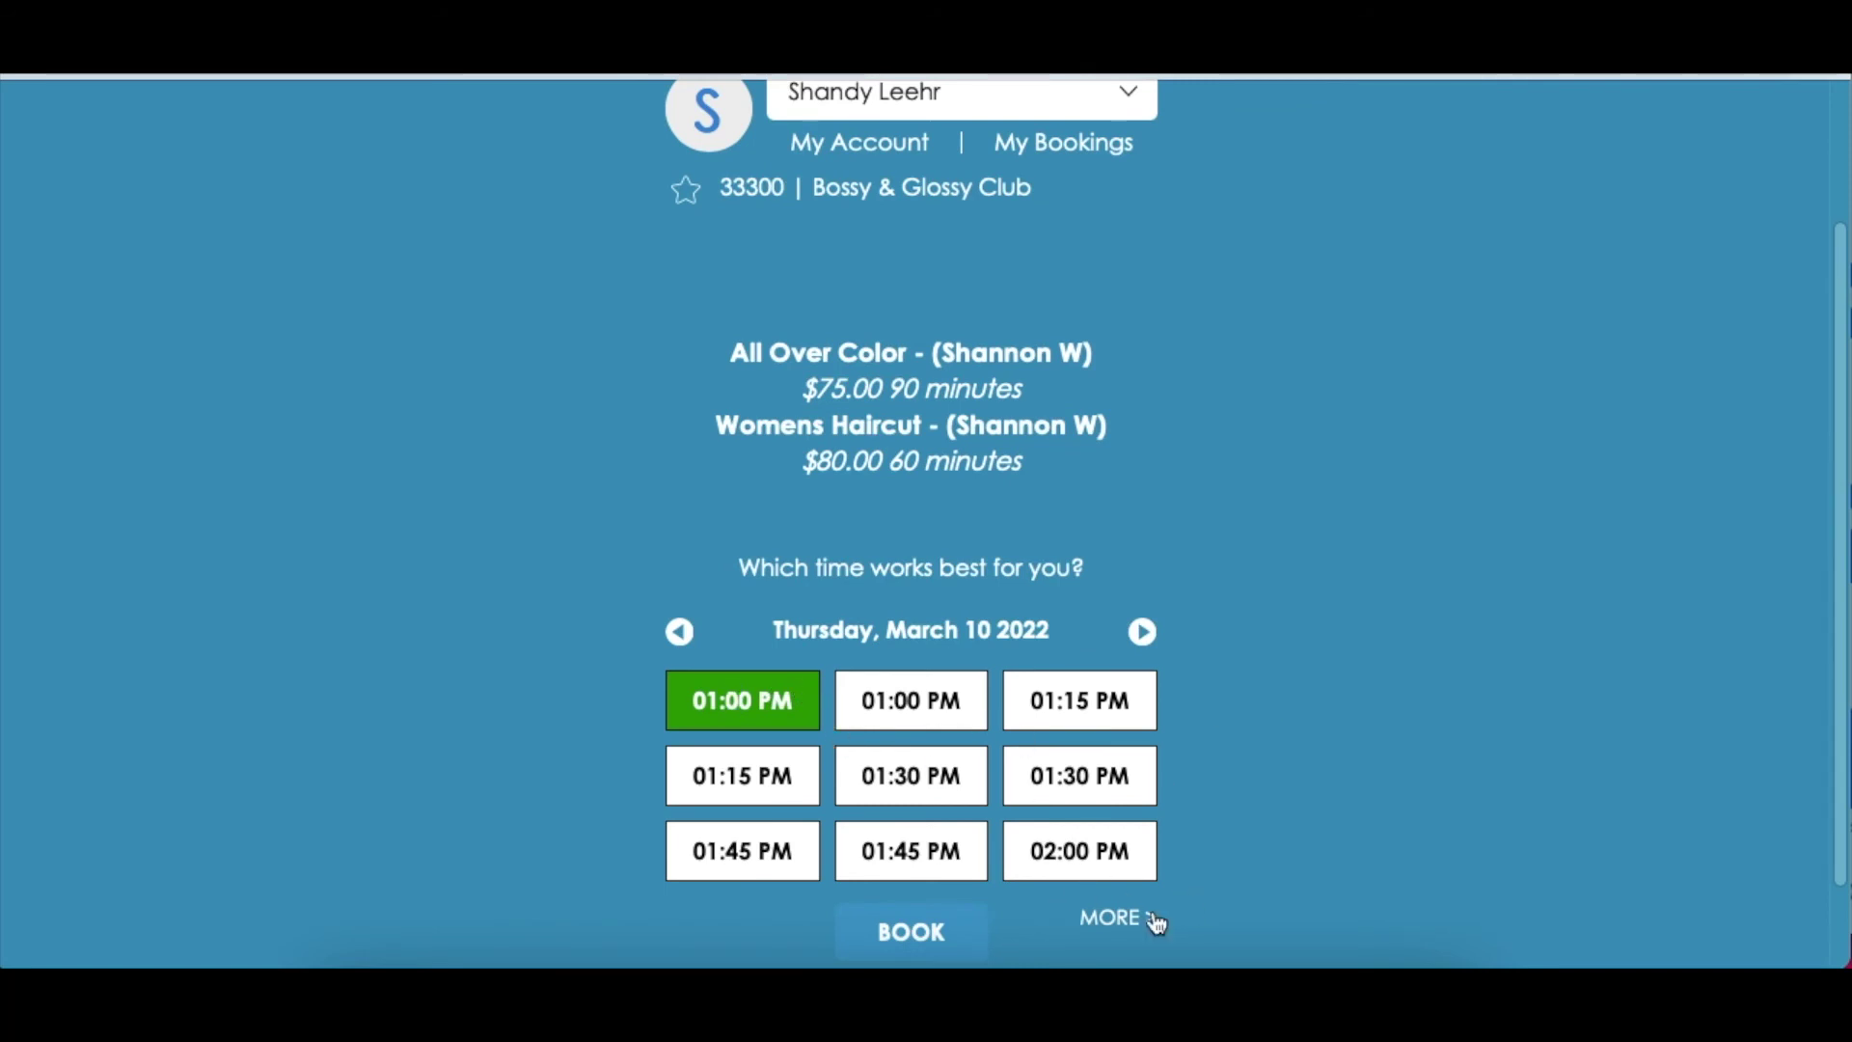
pyautogui.click(1138, 923)
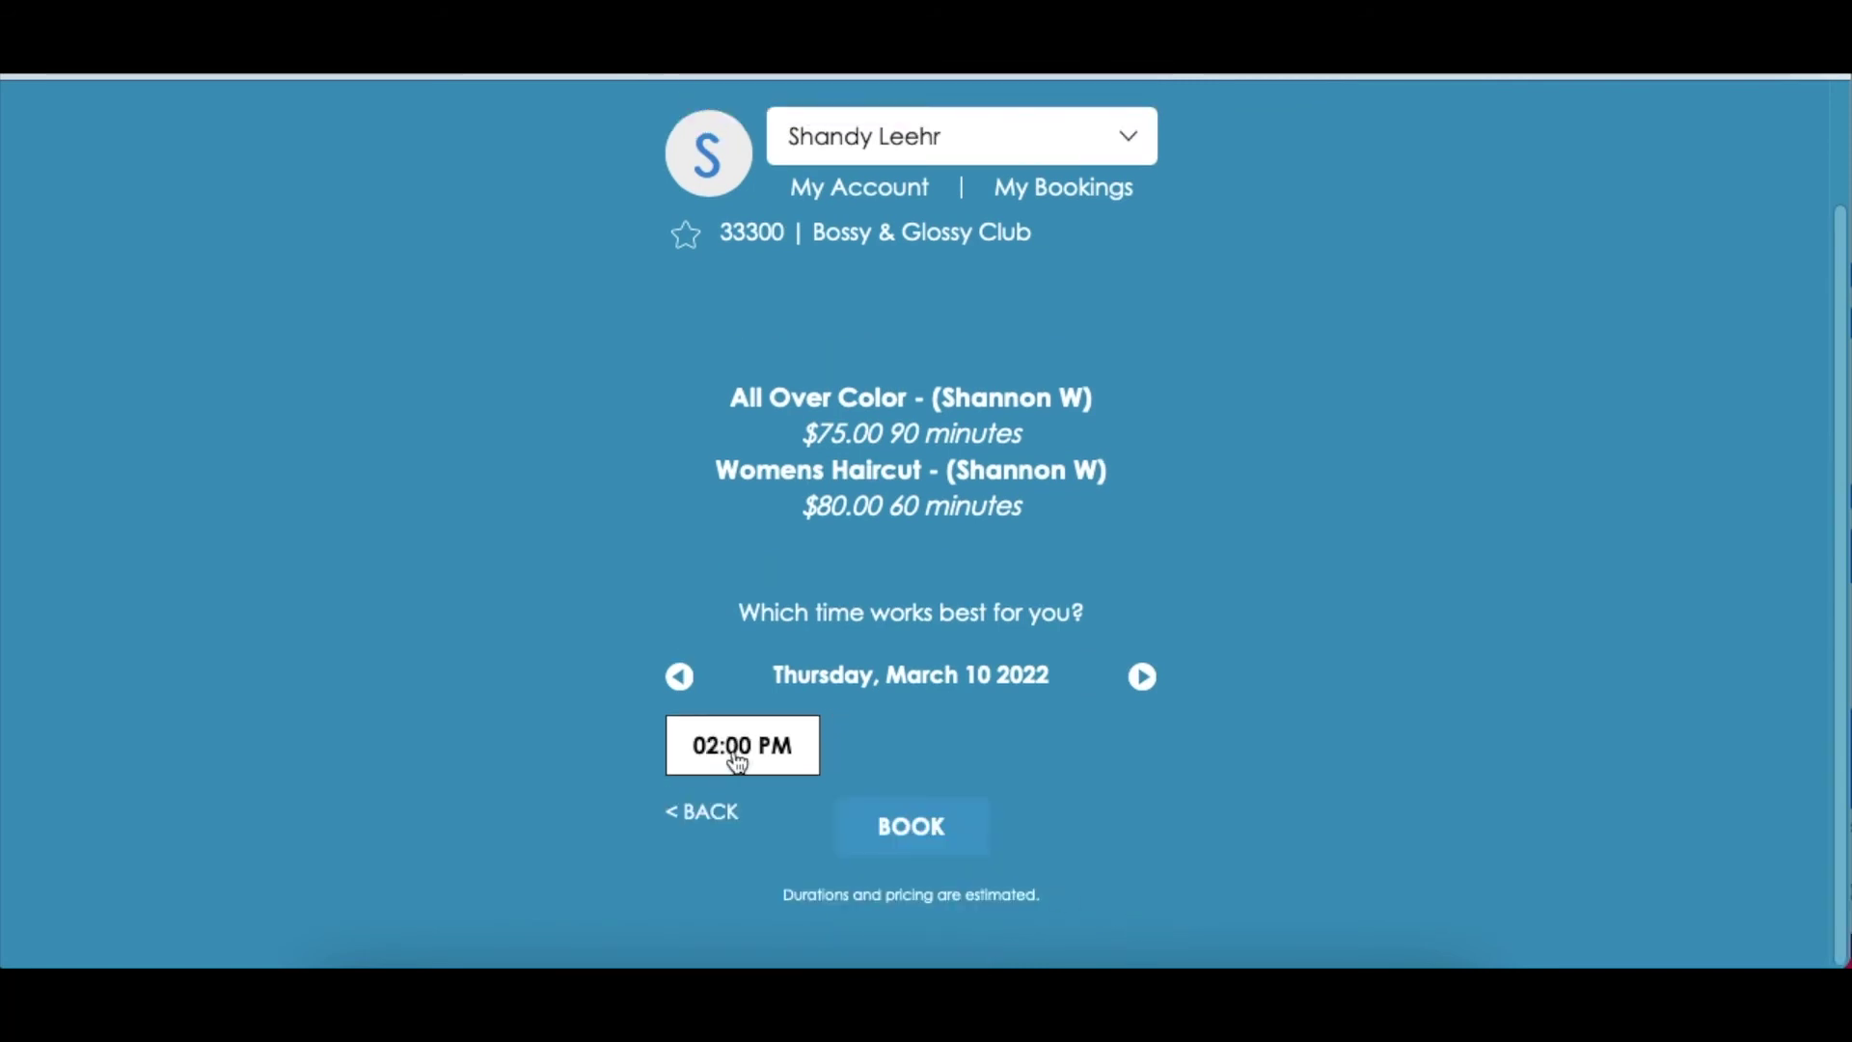
# - Check the times for Wednesday, March 9 2022 and find the next available appointment
pyautogui.click(680, 678)
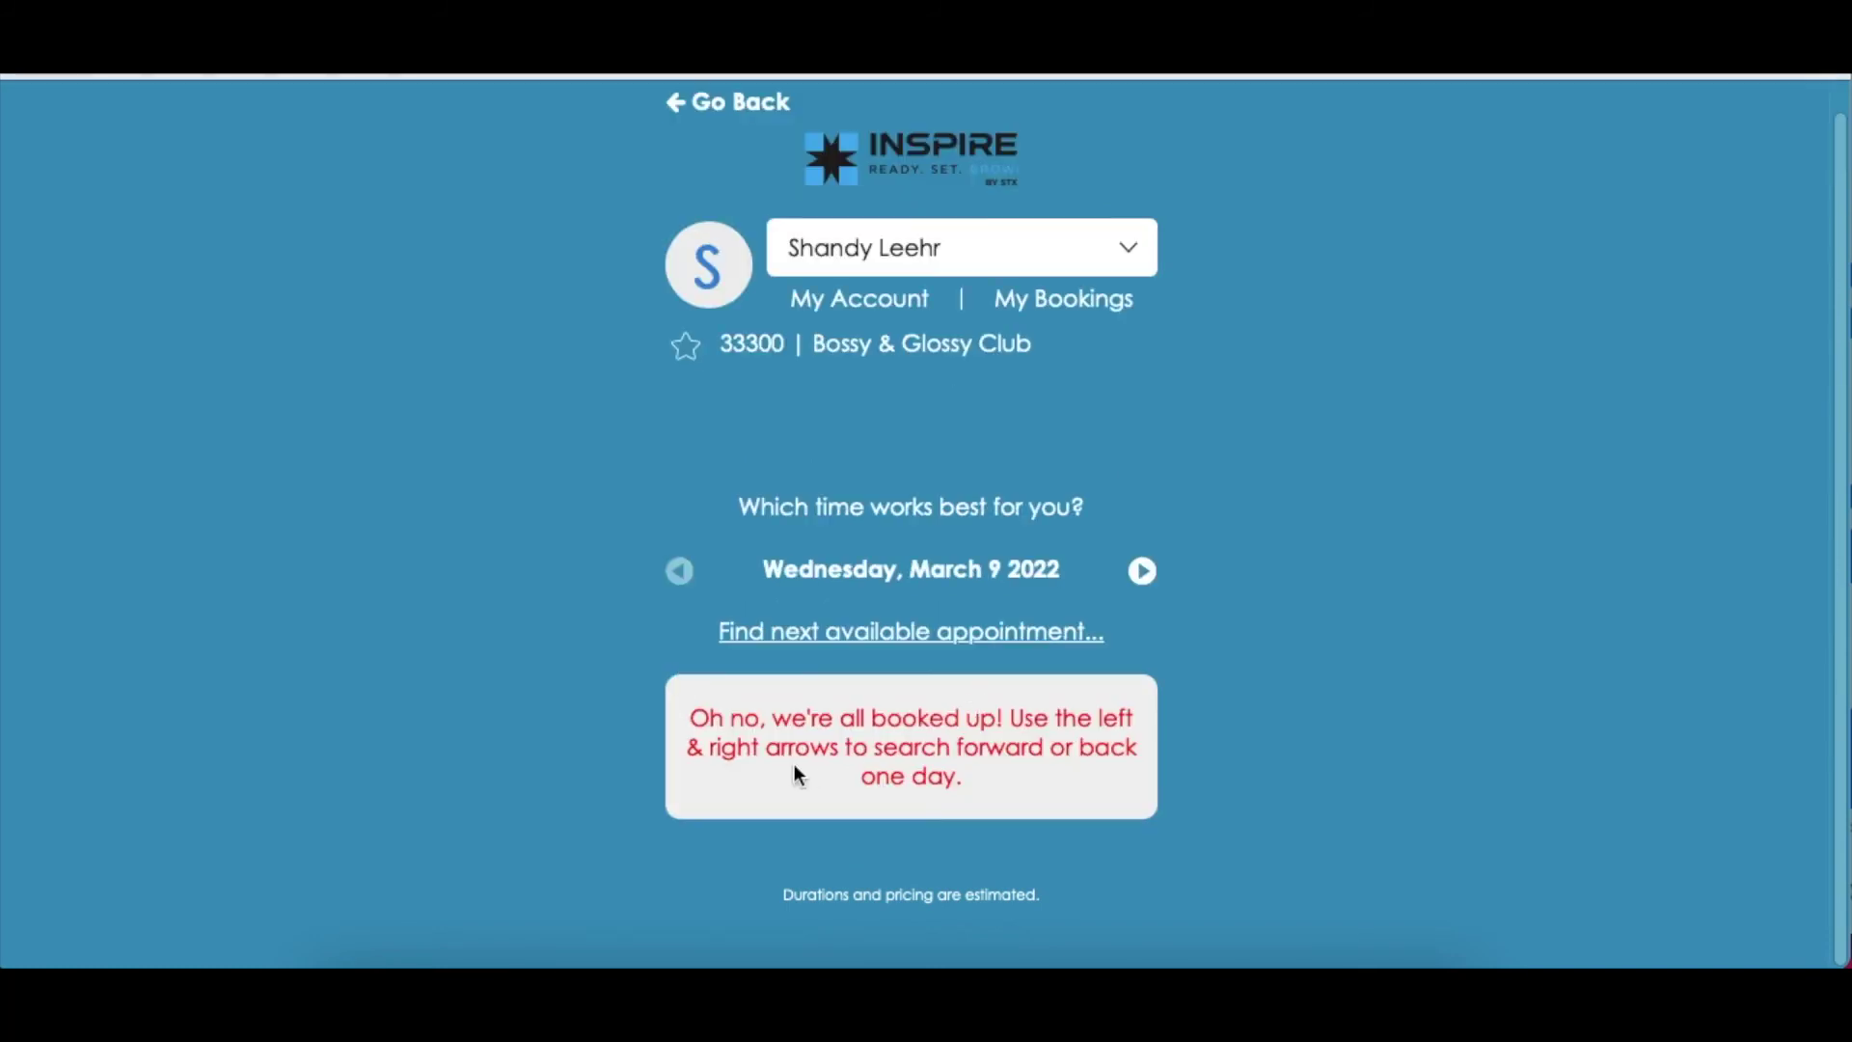
pyautogui.click(877, 631)
pyautogui.scroll(-2, 952, 627)
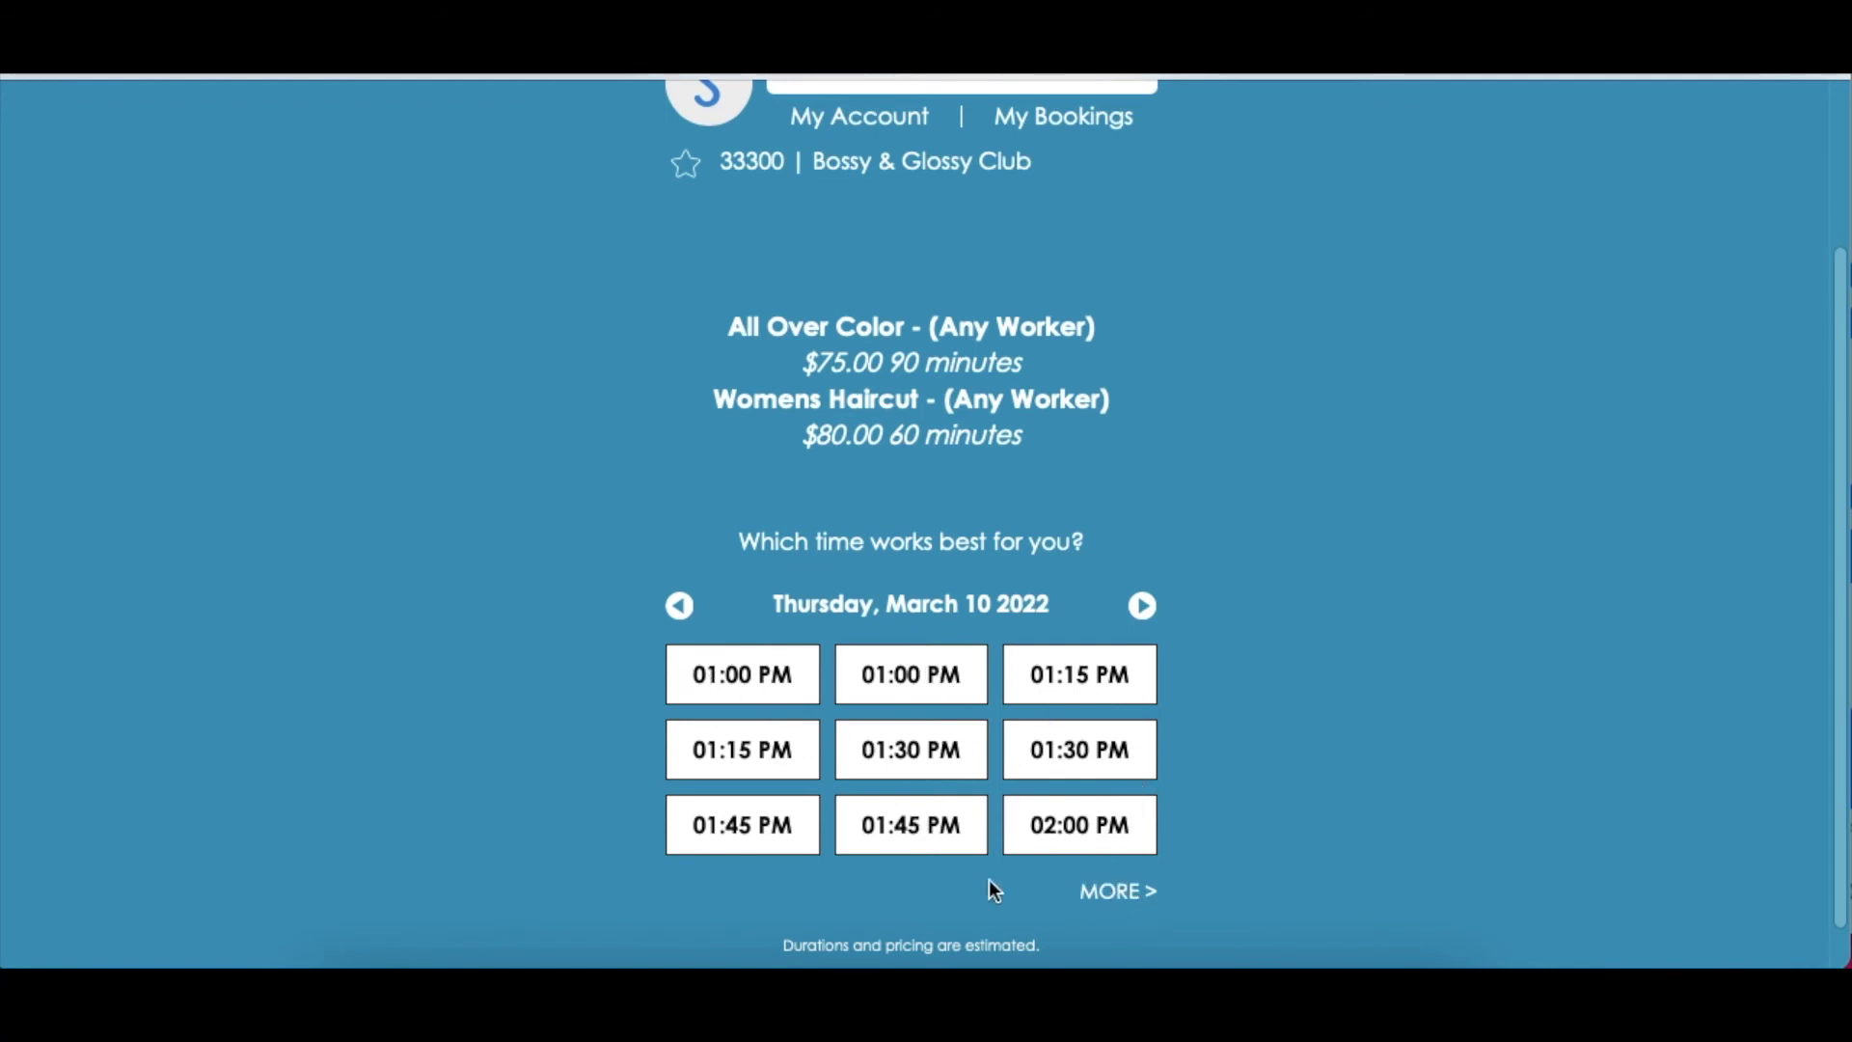
# - Examine the offered times, the estimated service prices and the number beside the Bossy & Glossy Club membership
pyautogui.scroll(1, 901, 715)
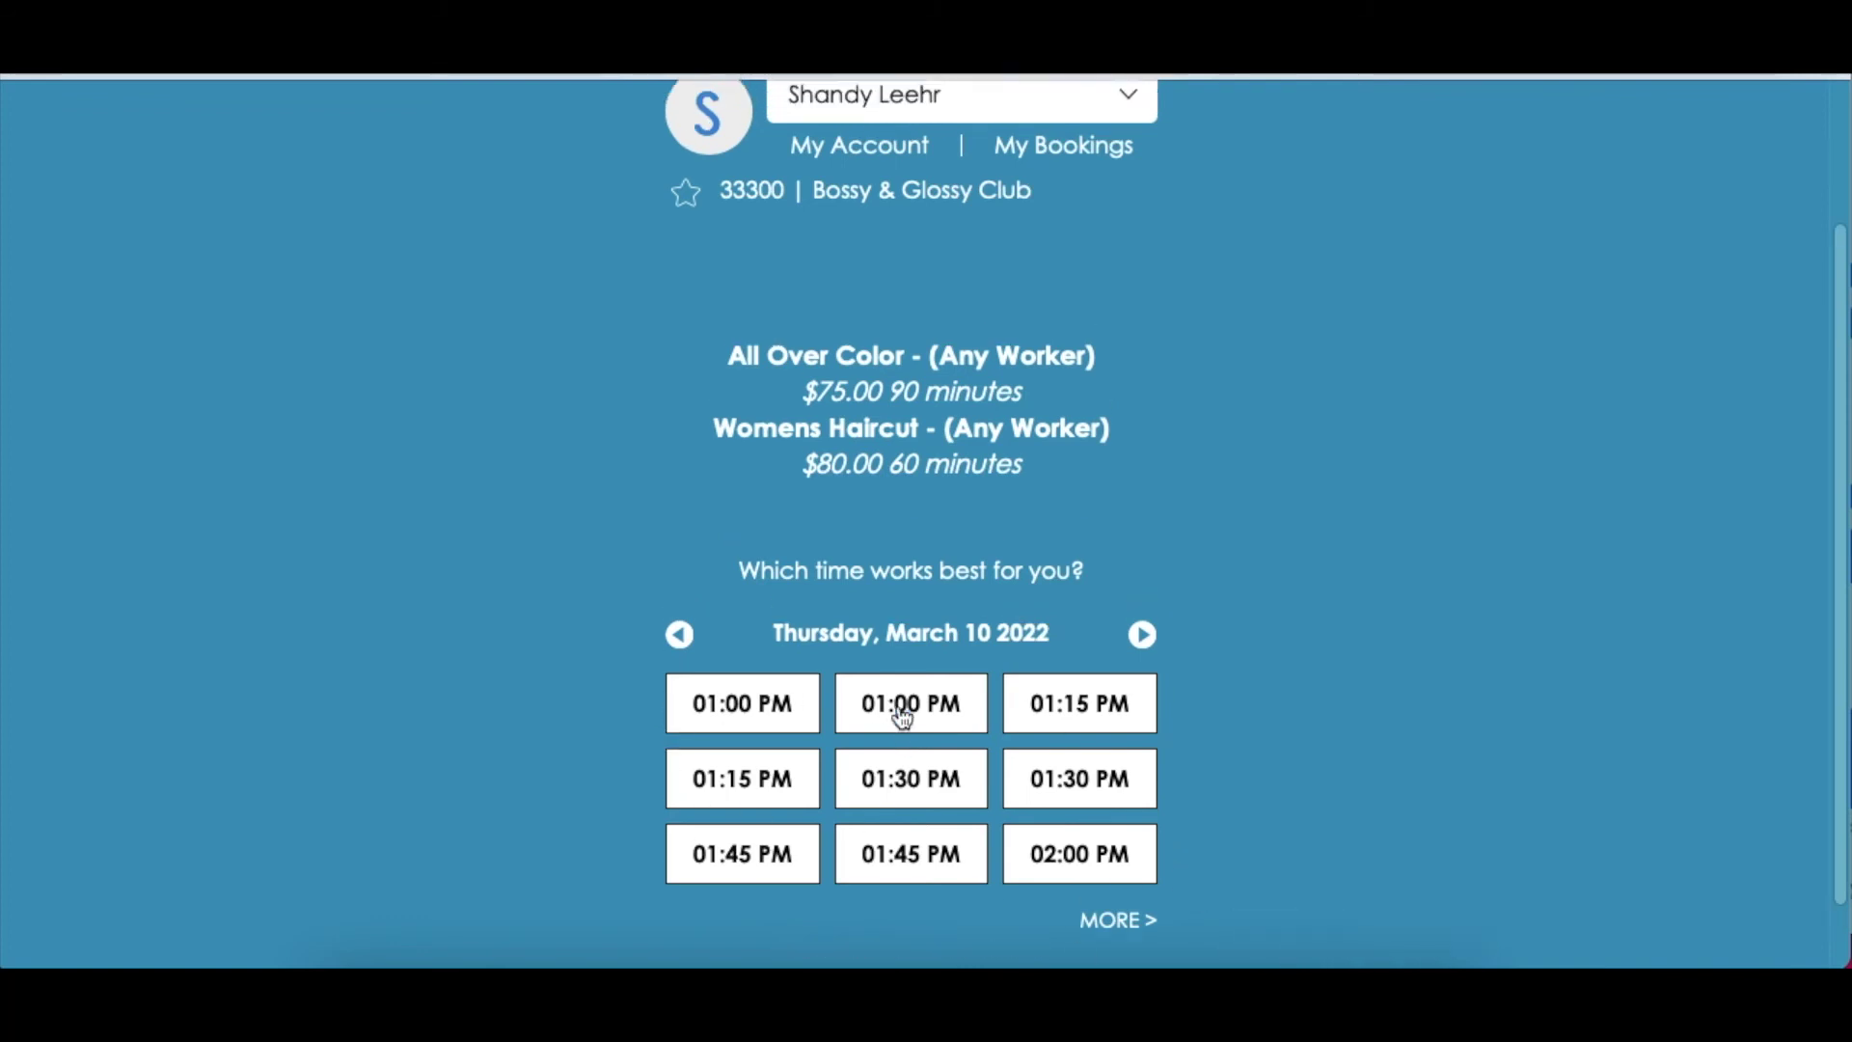
pyautogui.scroll(1, 907, 743)
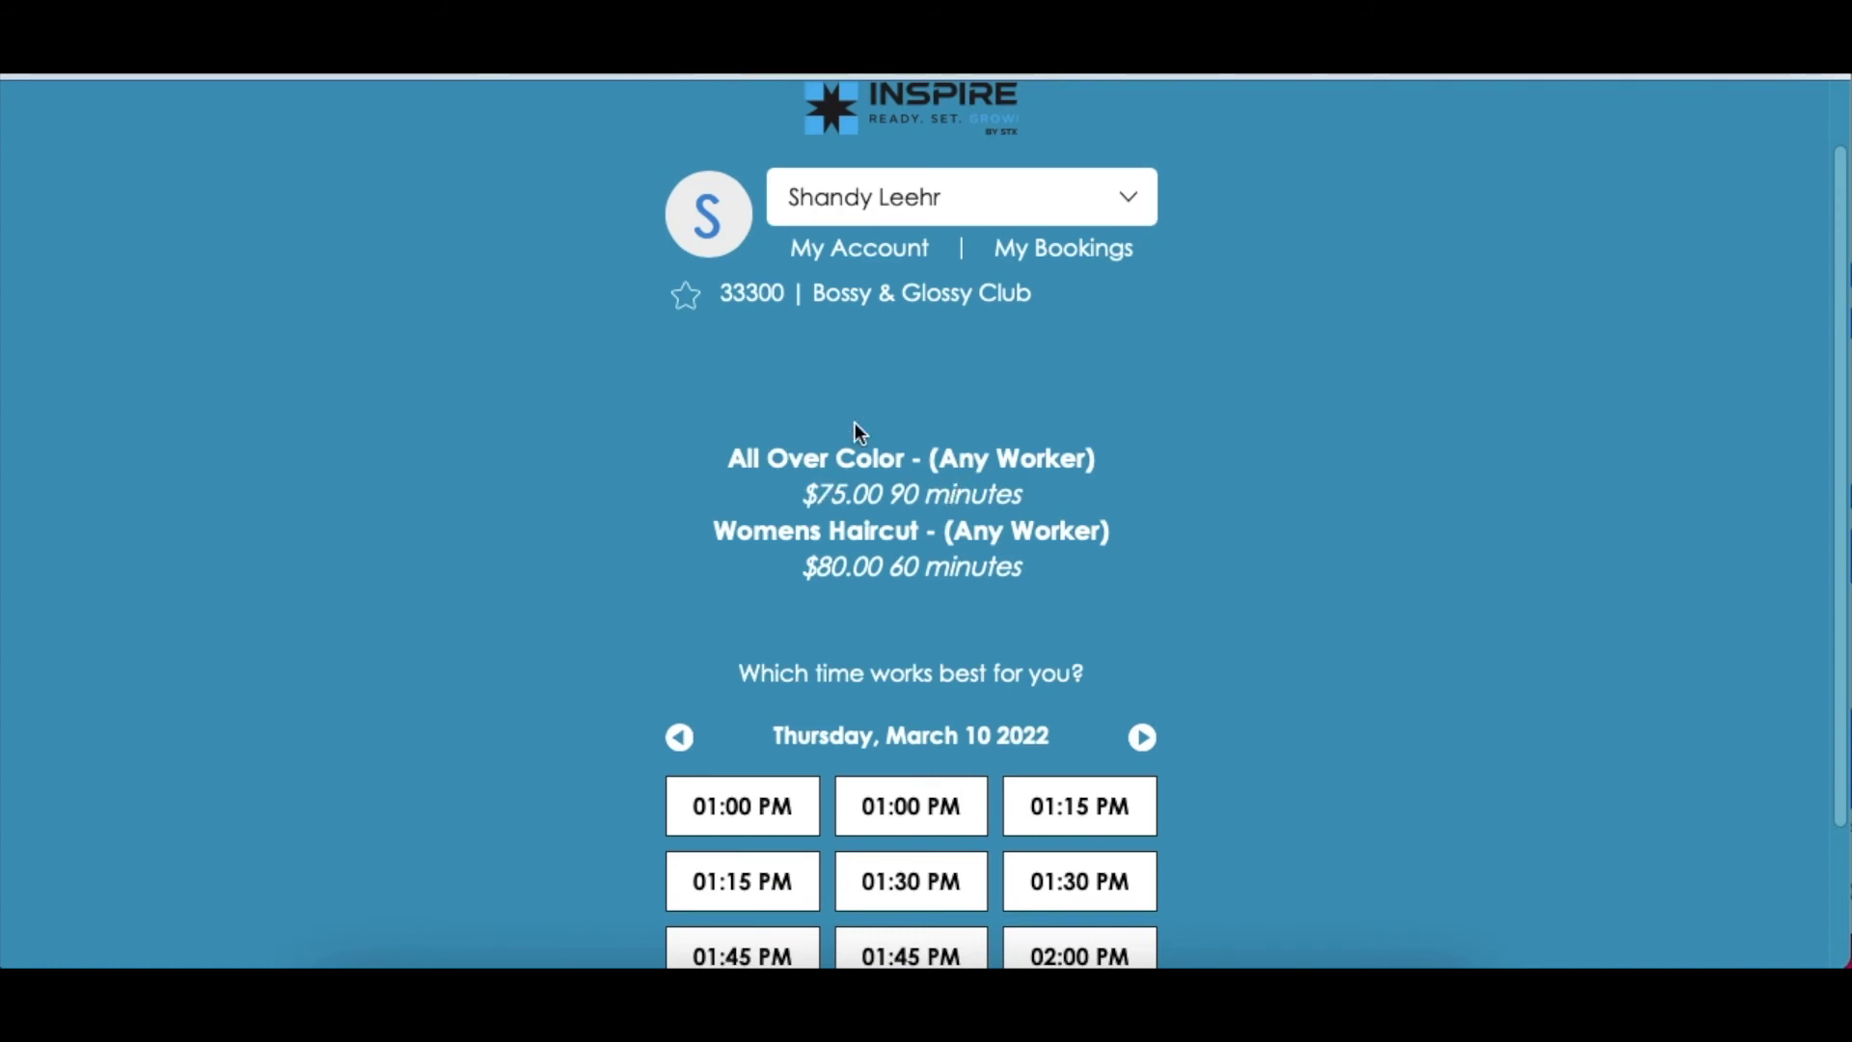
pyautogui.moveTo(723, 292); pyautogui.dragTo(779, 293)
pyautogui.click(781, 293)
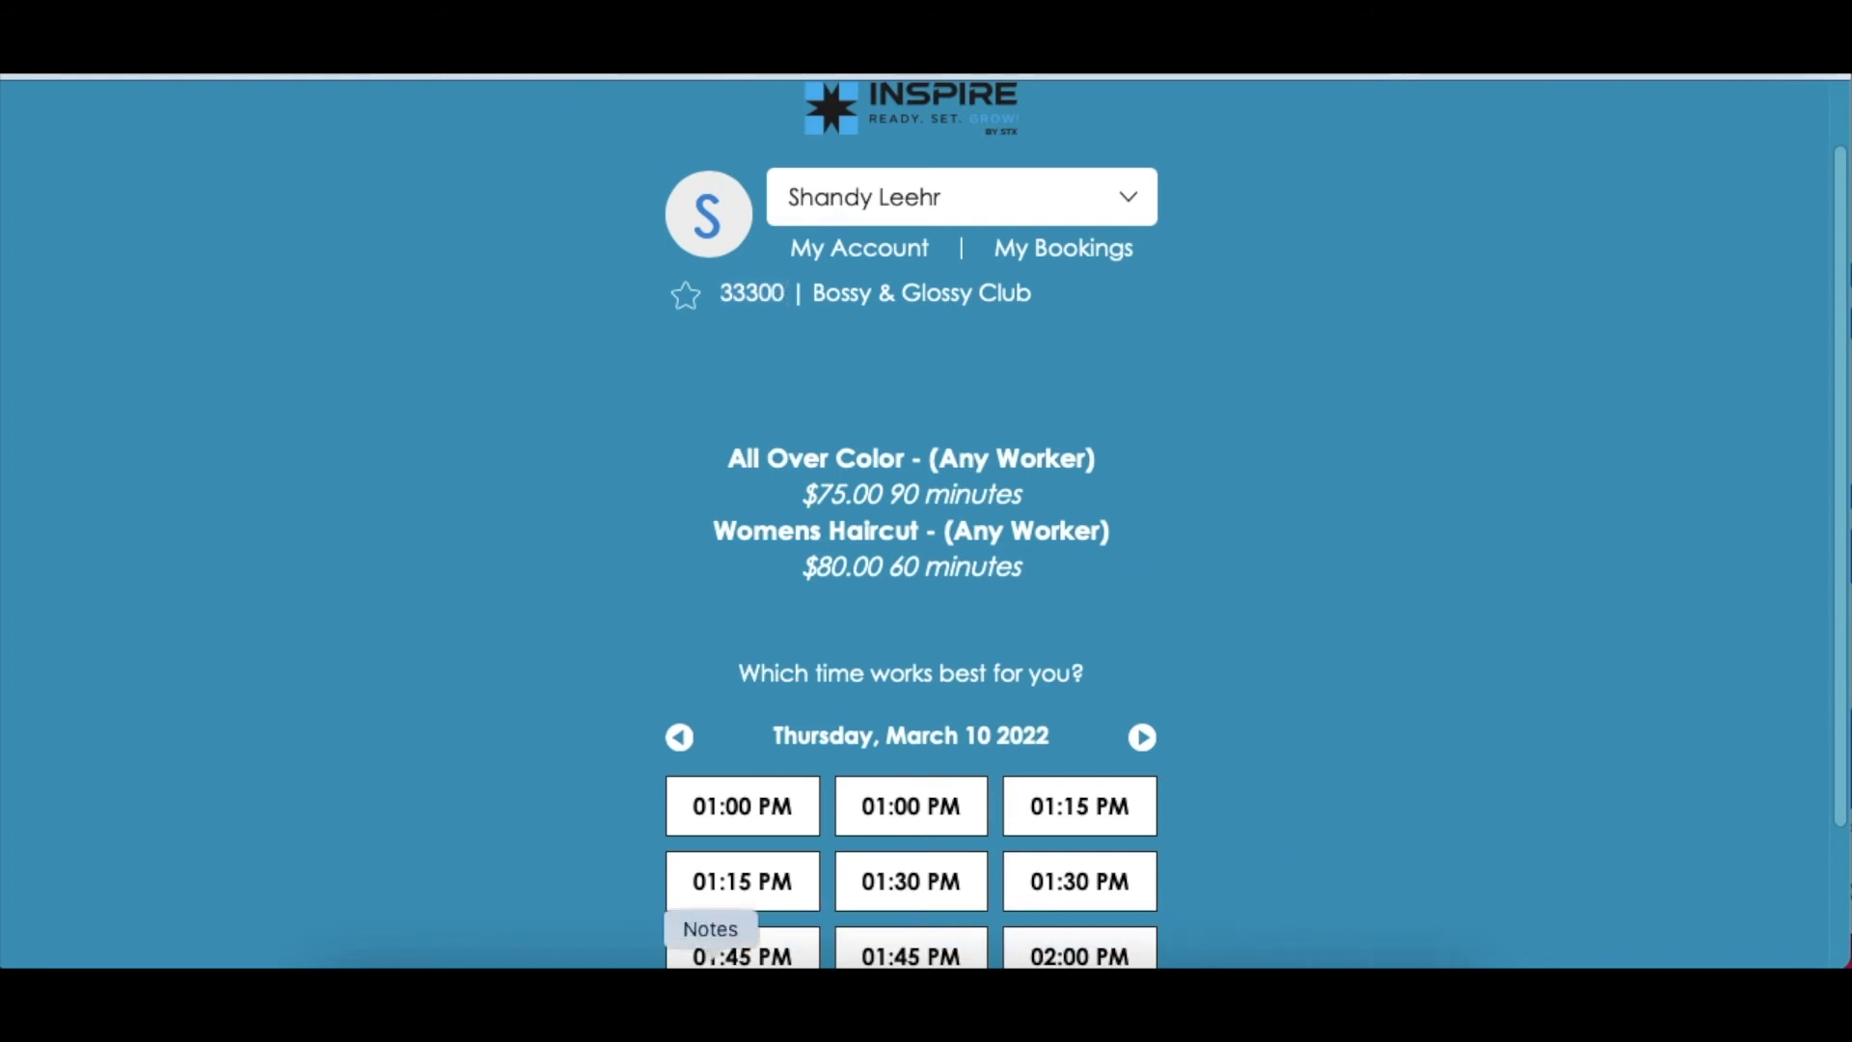
# - Review the Online Booking Login Message section of the settings in Google Chrome and return to the client booking page
pyautogui.click(525, 965)
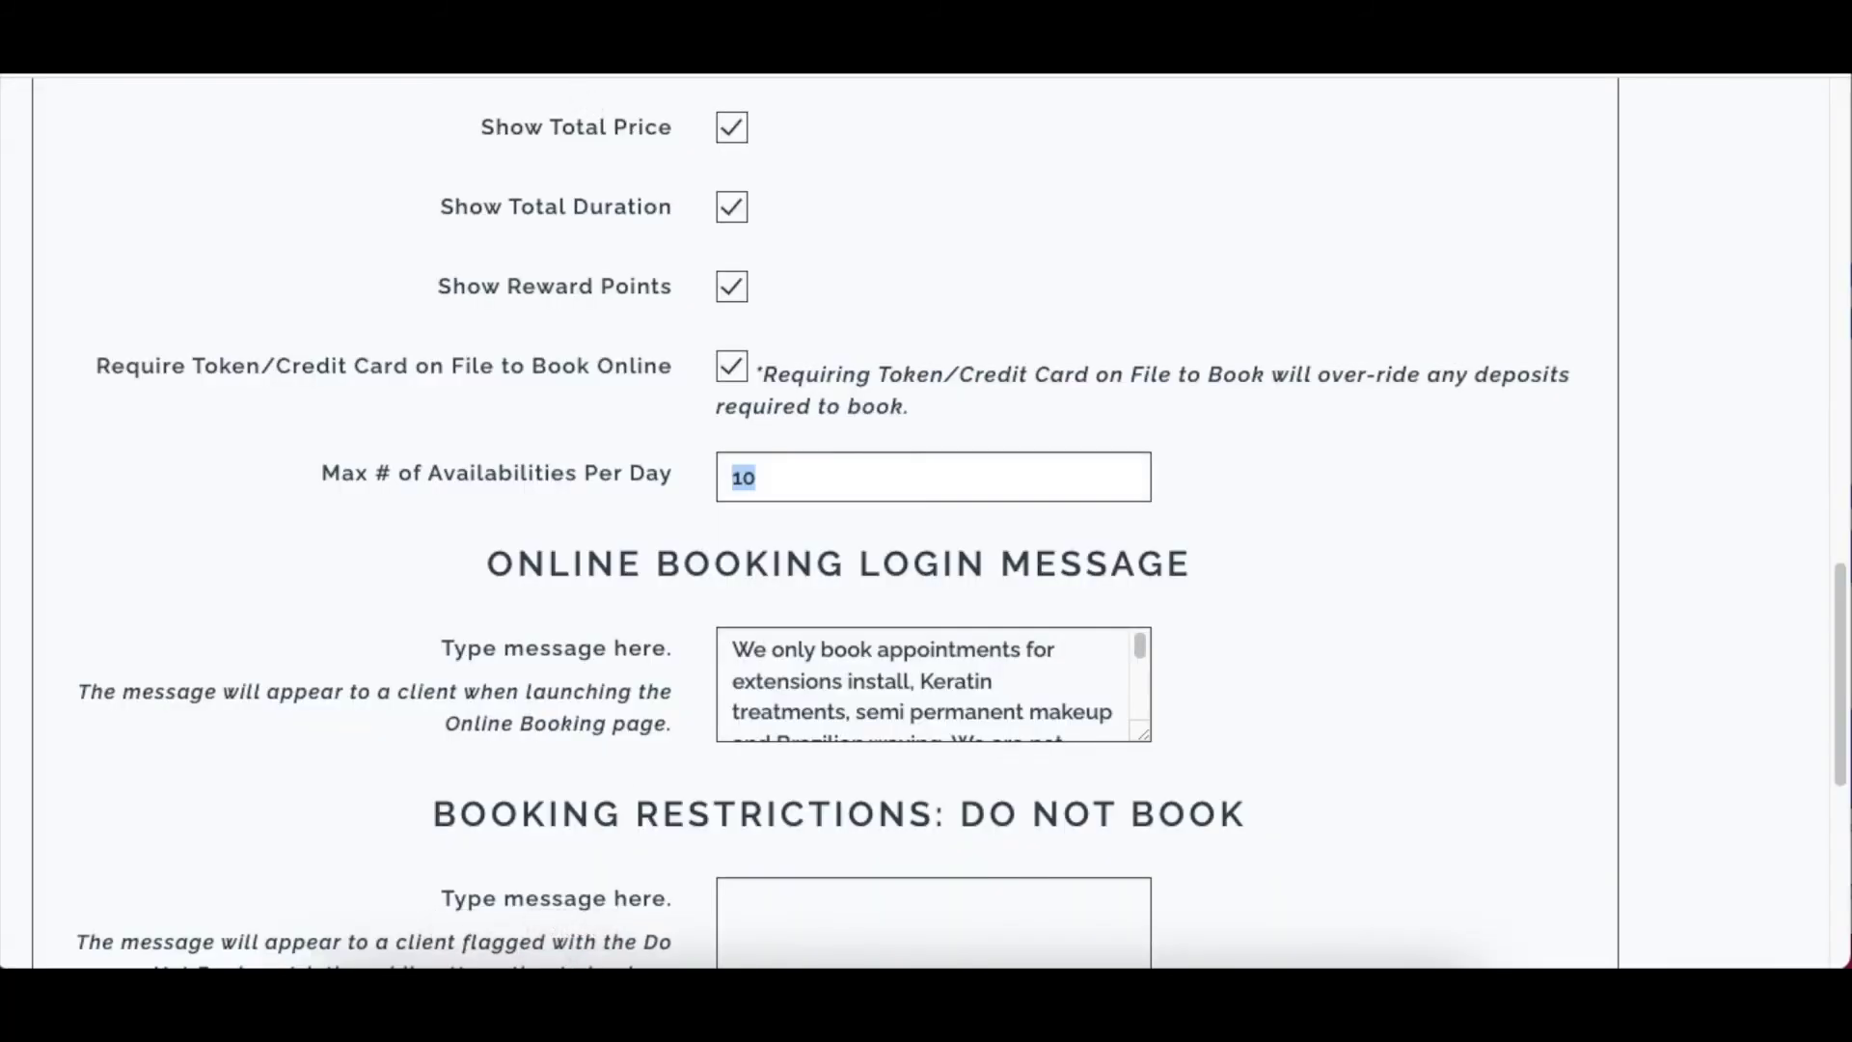
pyautogui.scroll(-4, 865, 434)
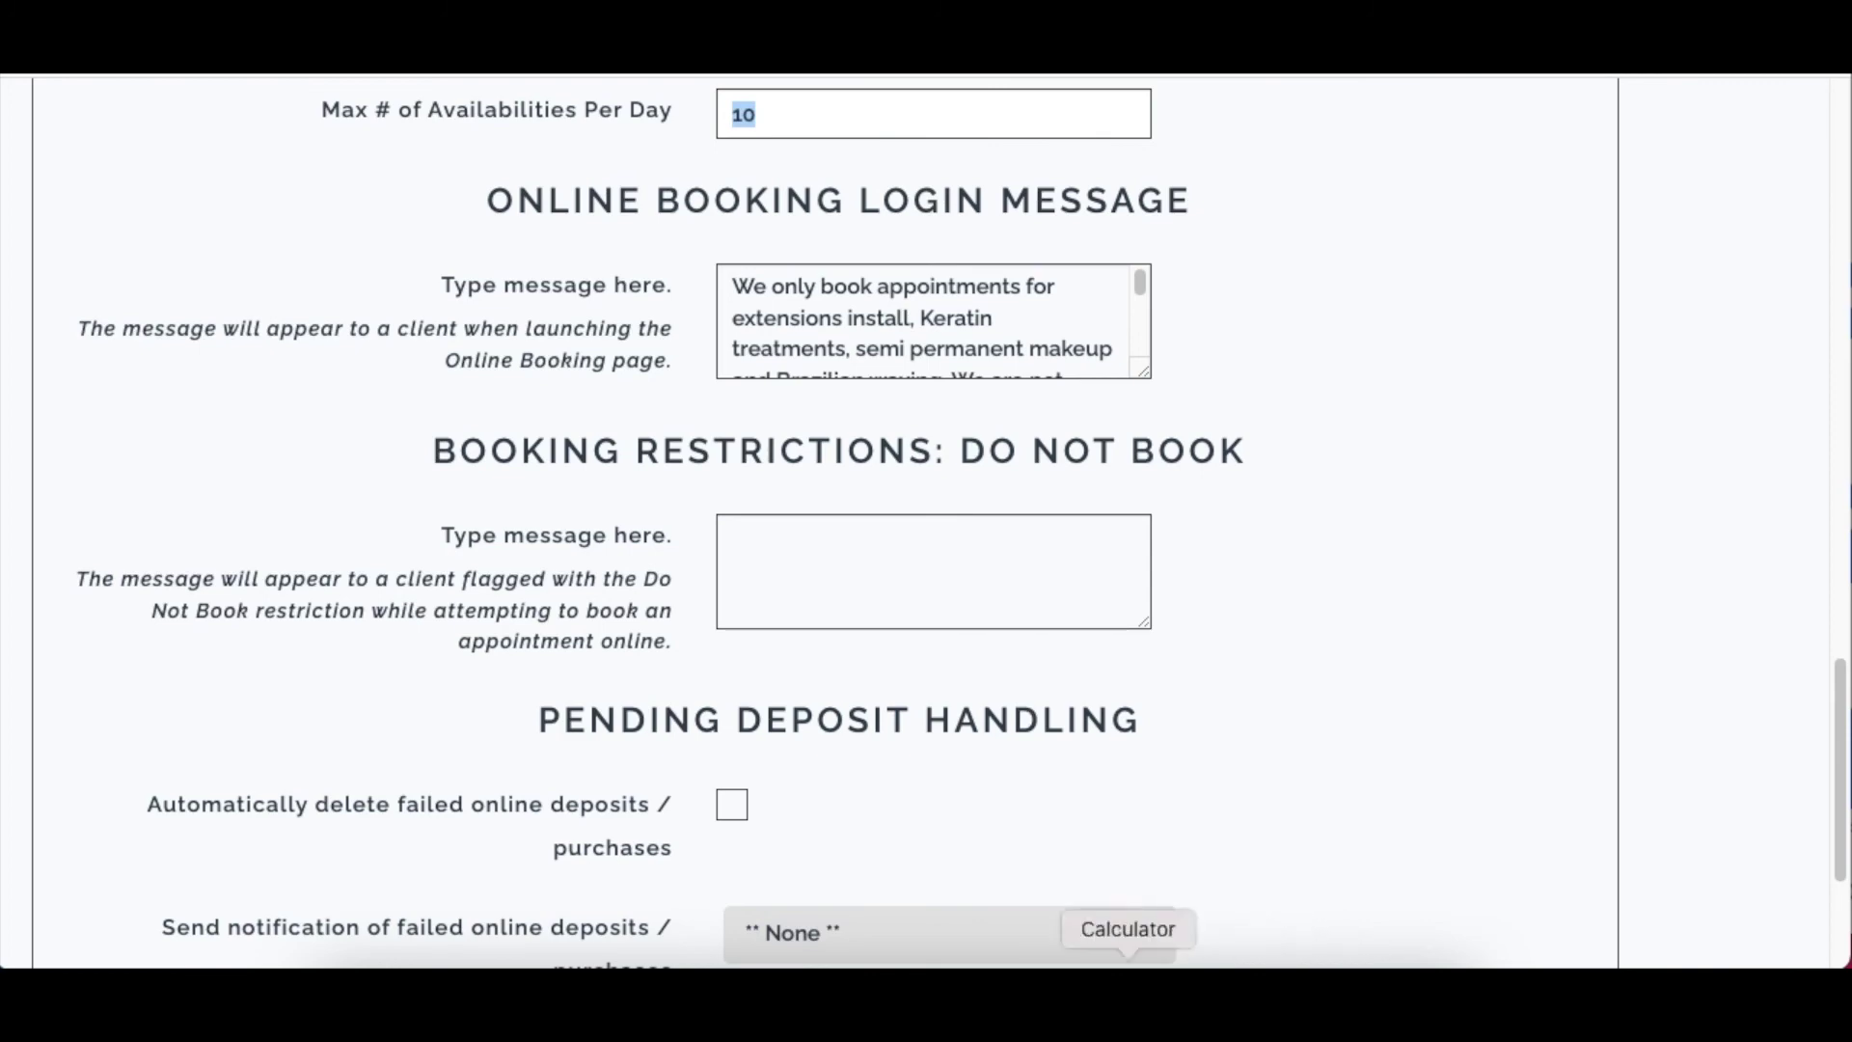
pyautogui.click(1035, 965)
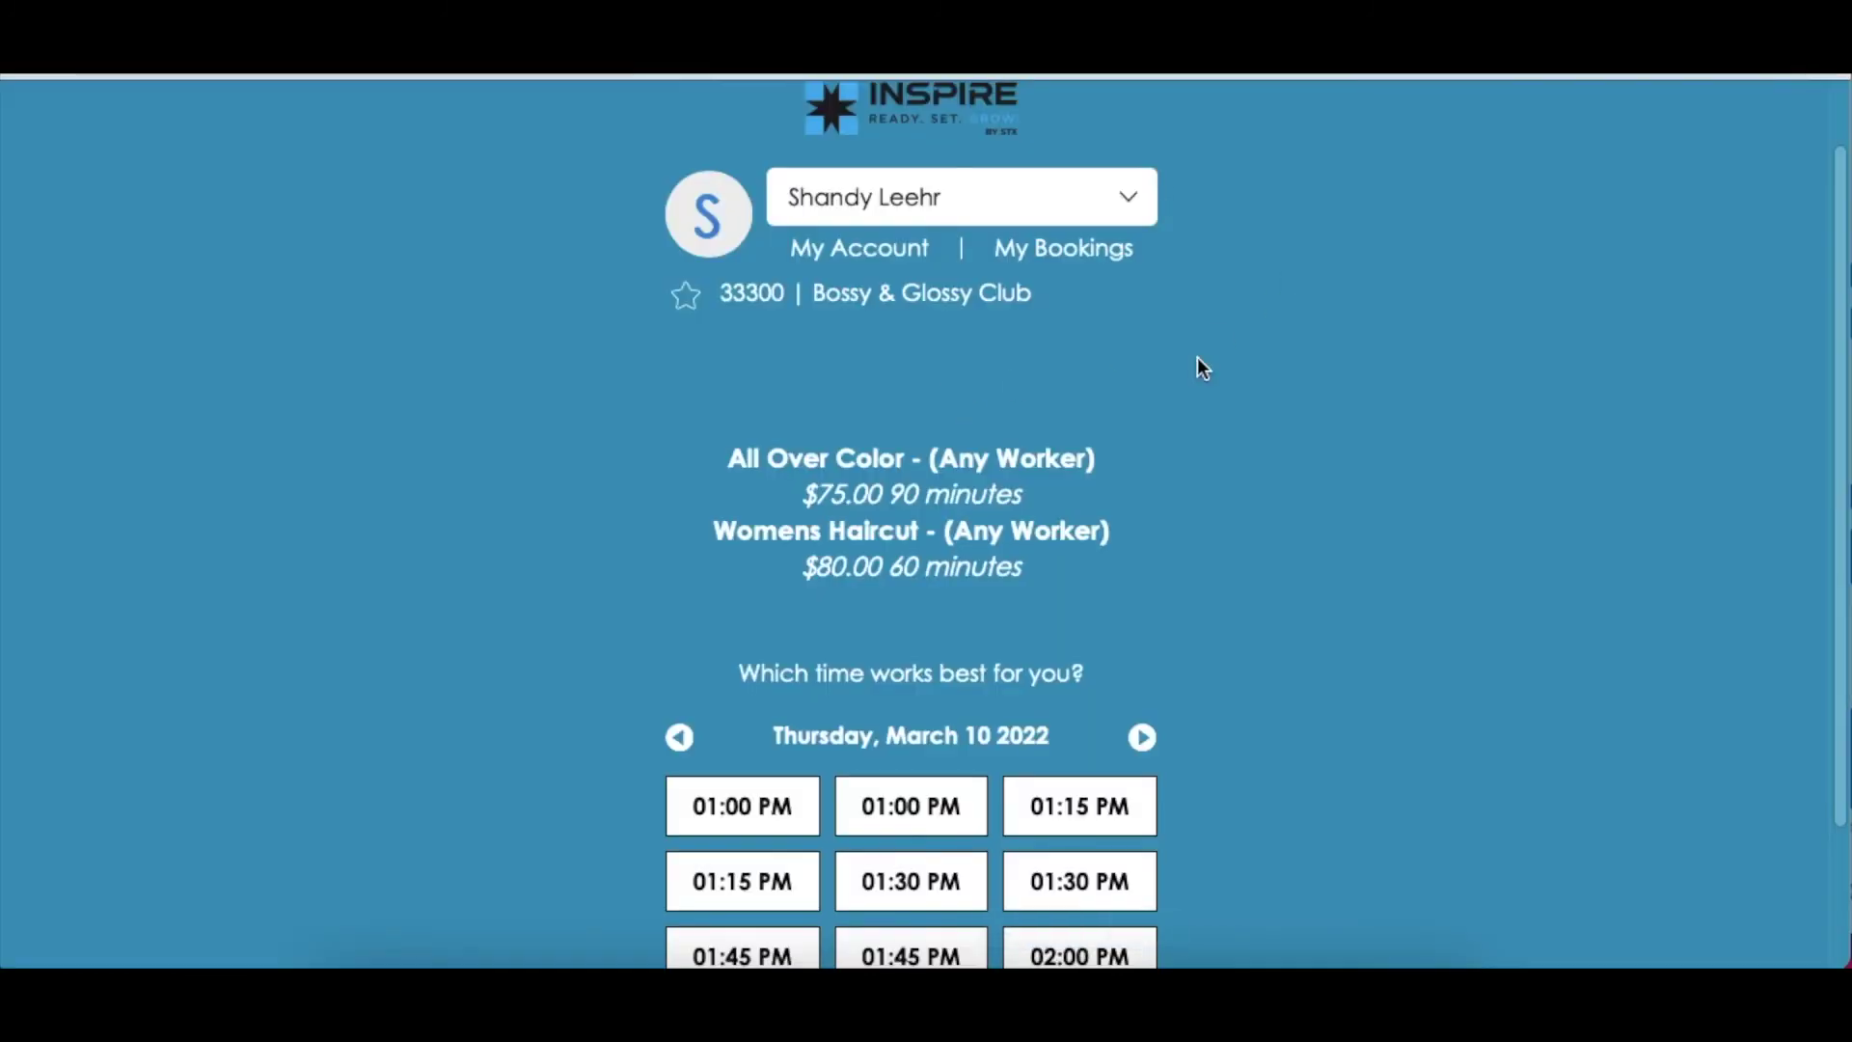
# - Try to leave the appointment times and return to the booking site's home page
pyautogui.scroll(1, 1289, 240)
pyautogui.click(743, 137)
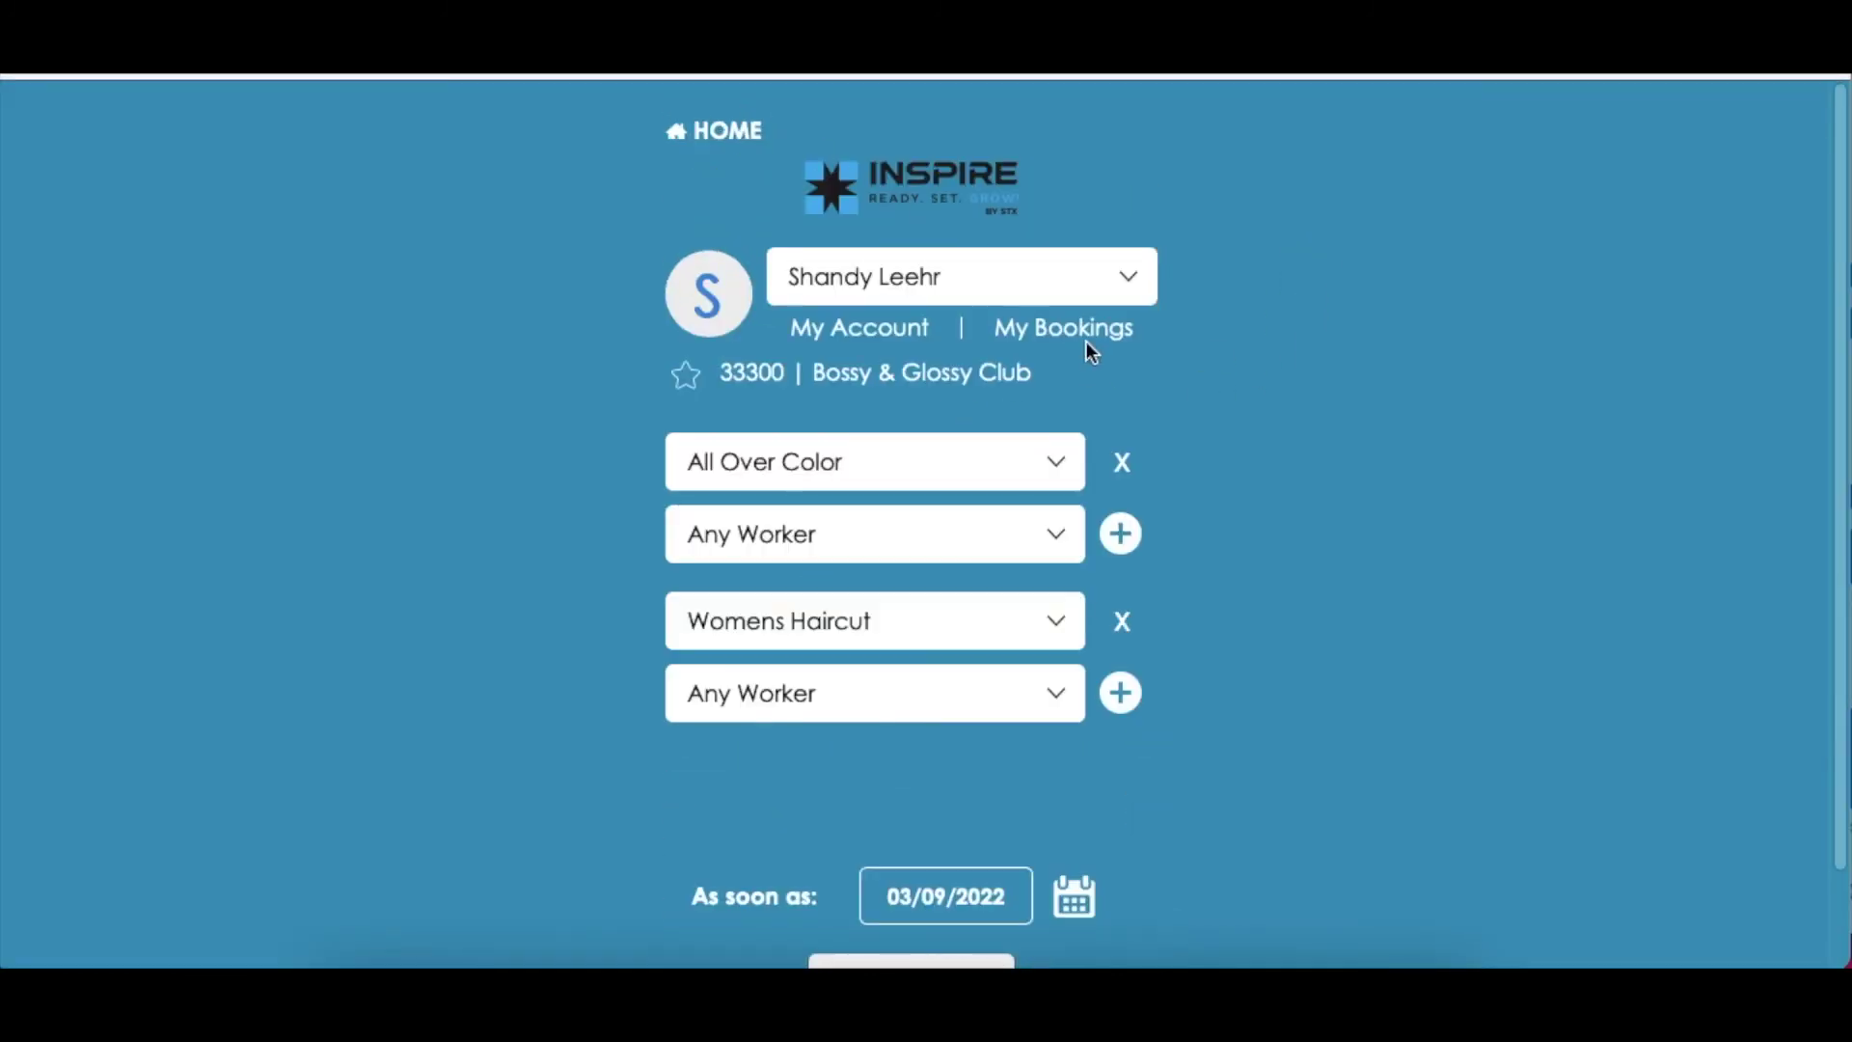
pyautogui.click(743, 132)
pyautogui.scroll(-2, 978, 906)
pyautogui.click(1061, 904)
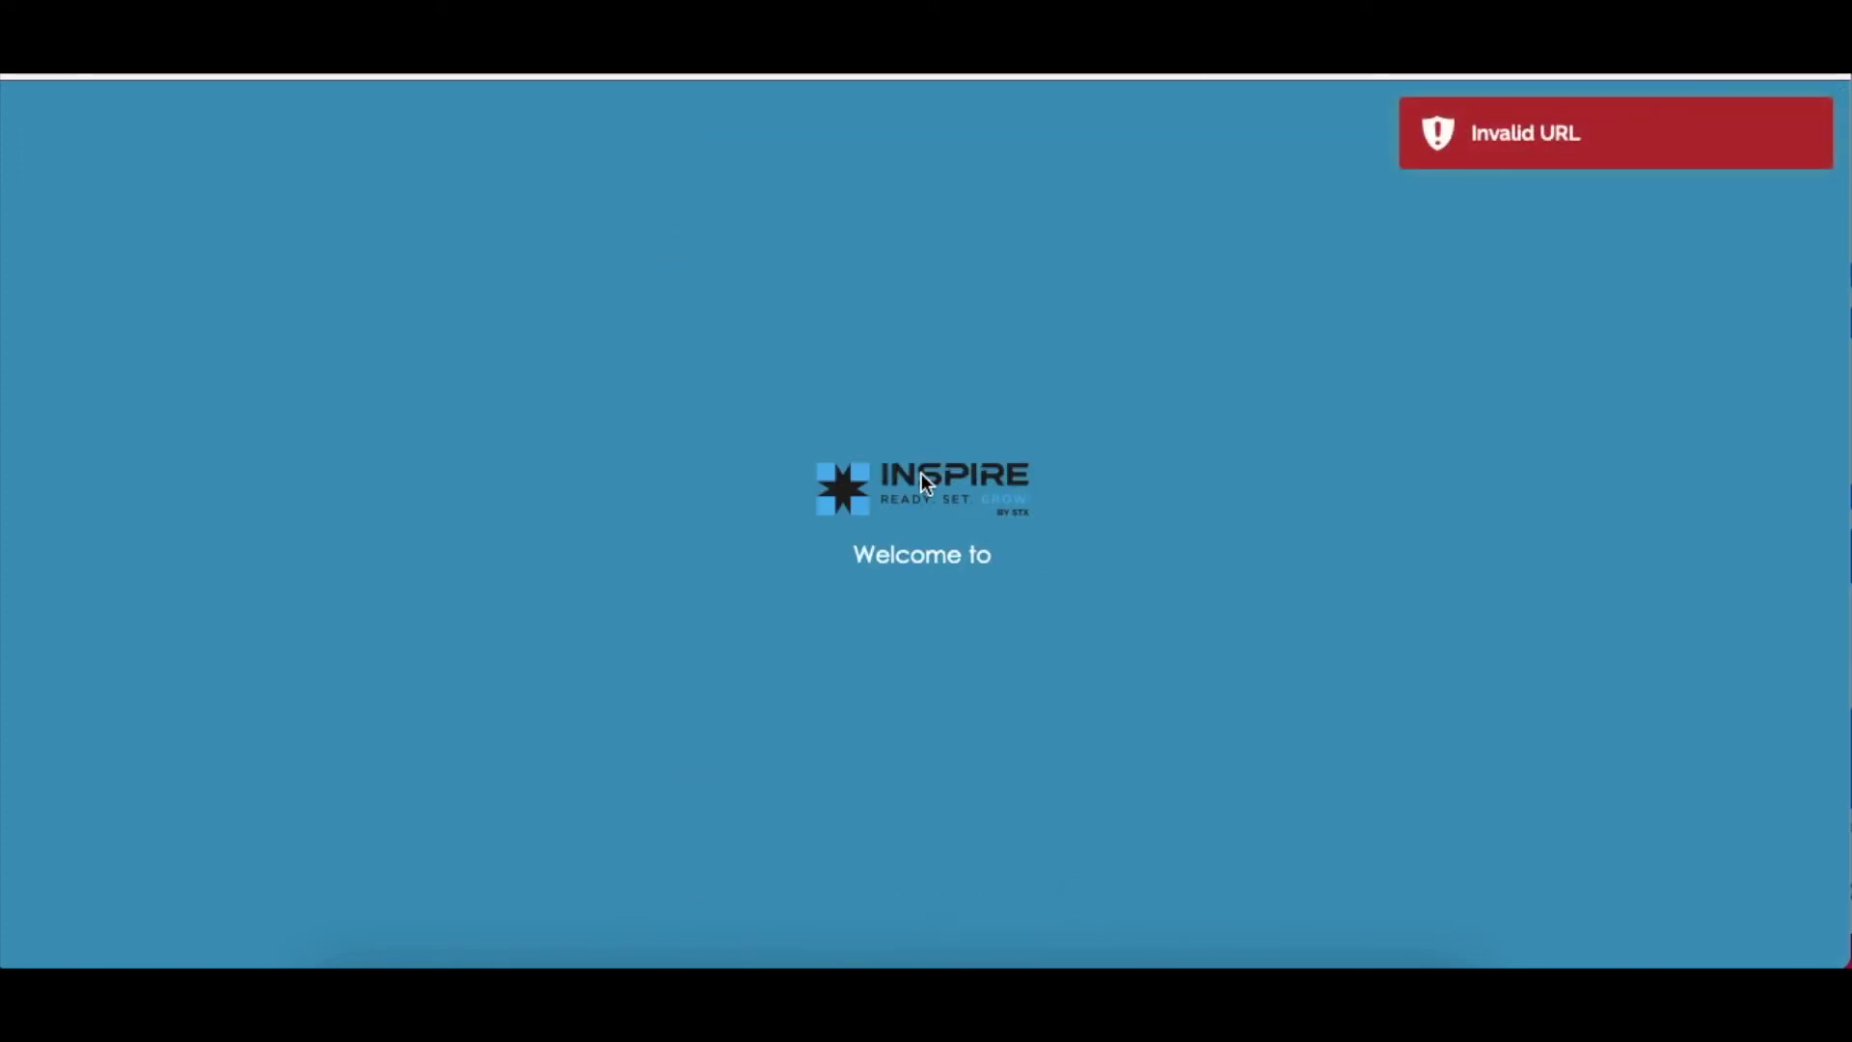
# - Load the eGift page at stxcloud.com/#/onlinegift/stx_trial/any and go from it to the booking home page
pyautogui.press('super+l')
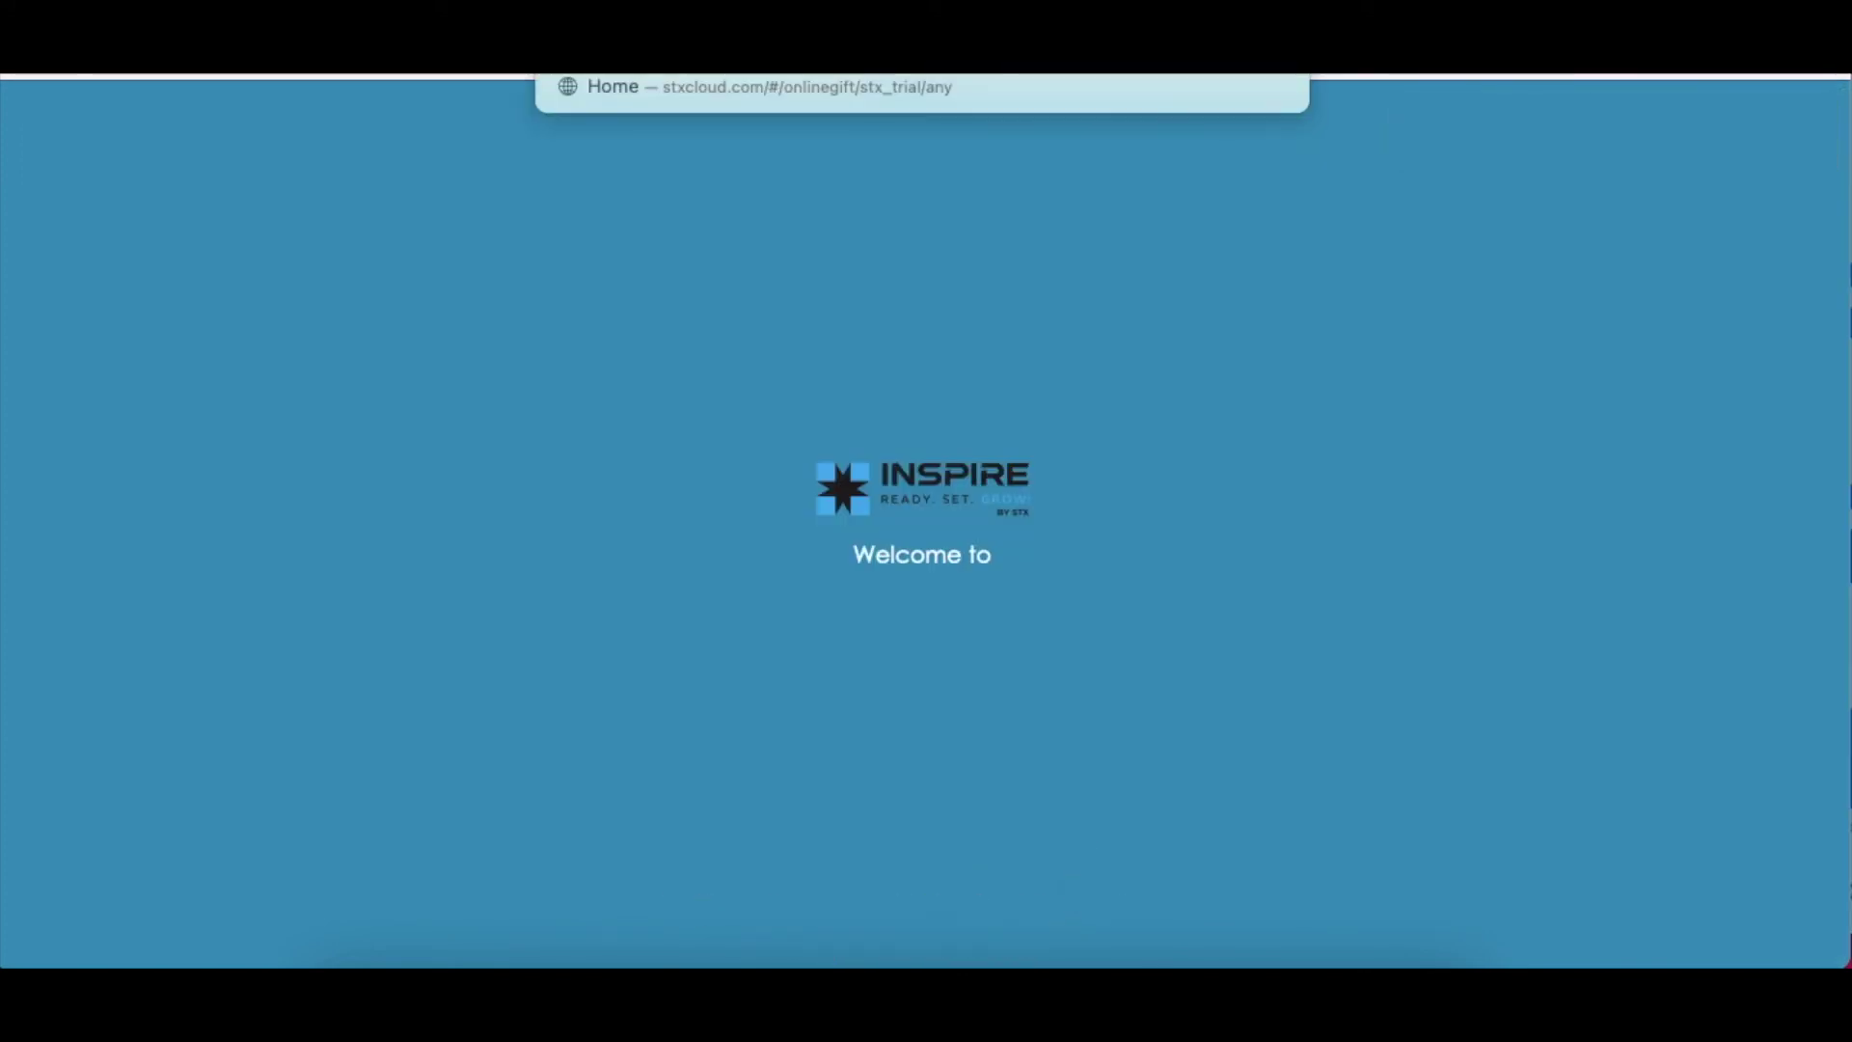
pyautogui.press('Return')
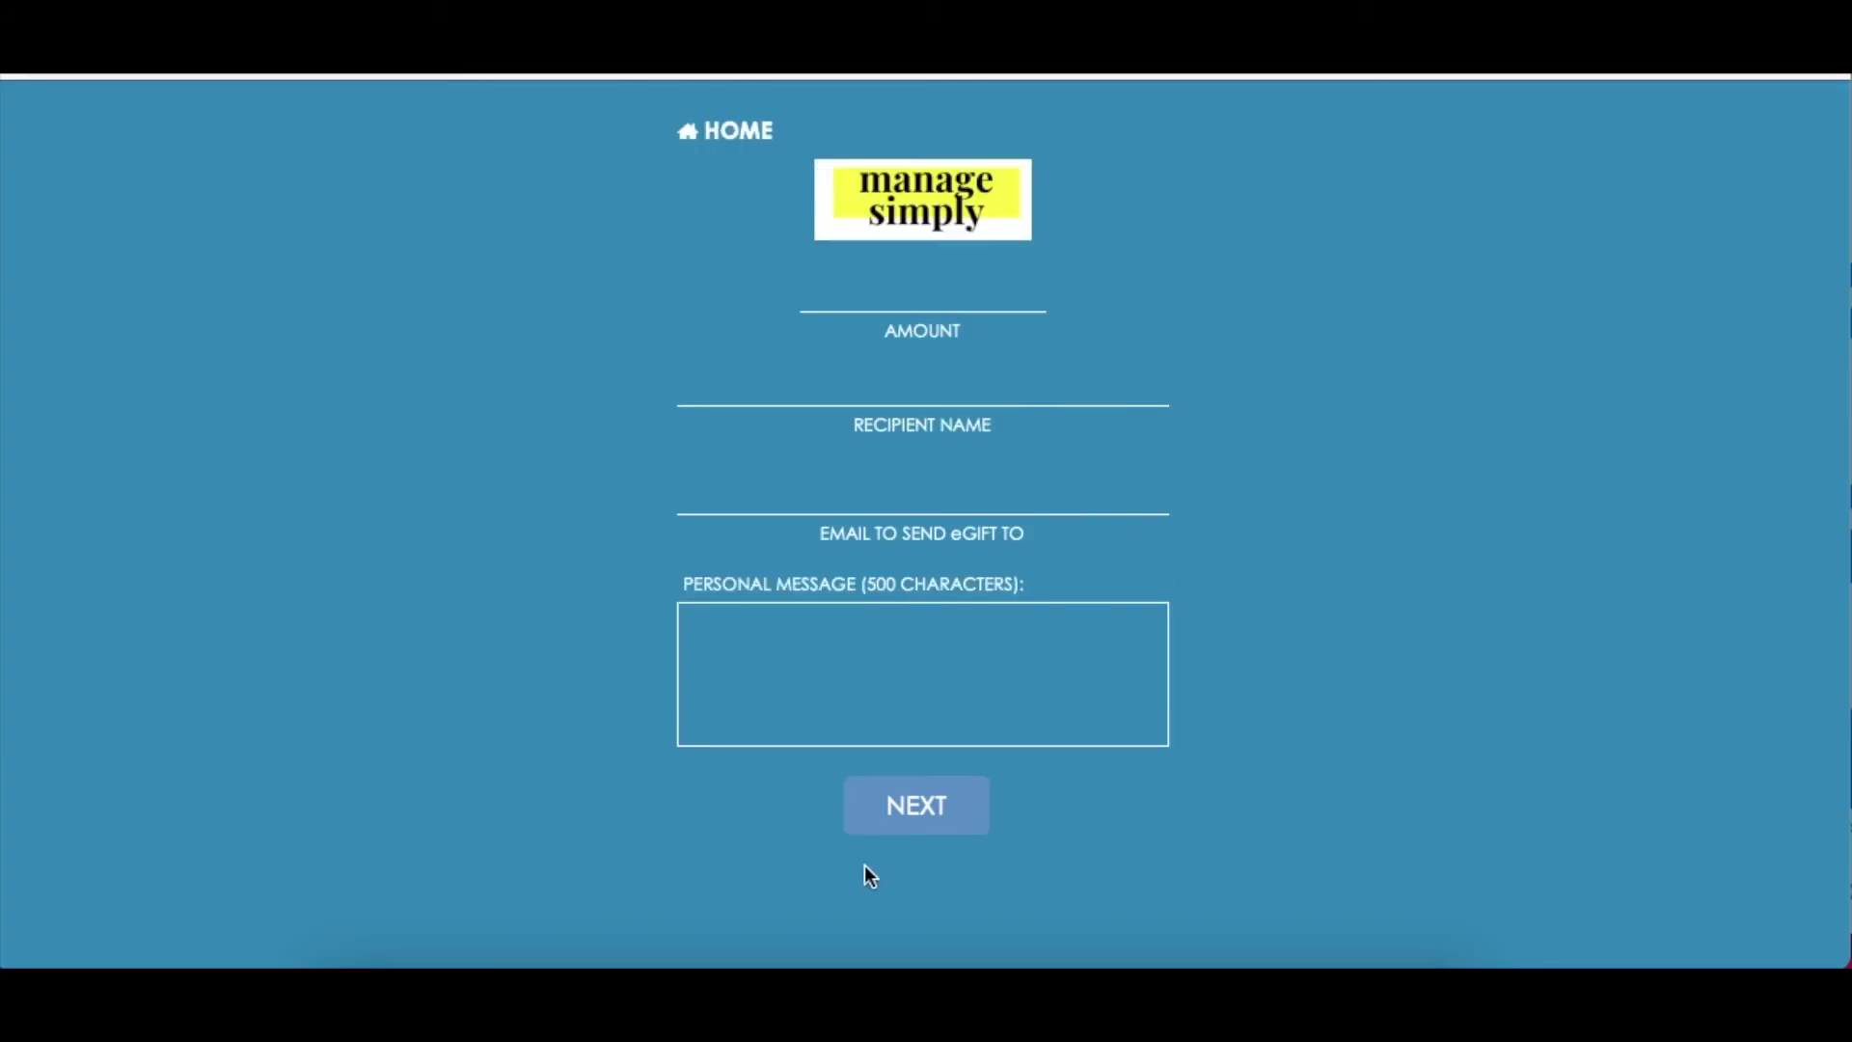
pyautogui.click(739, 130)
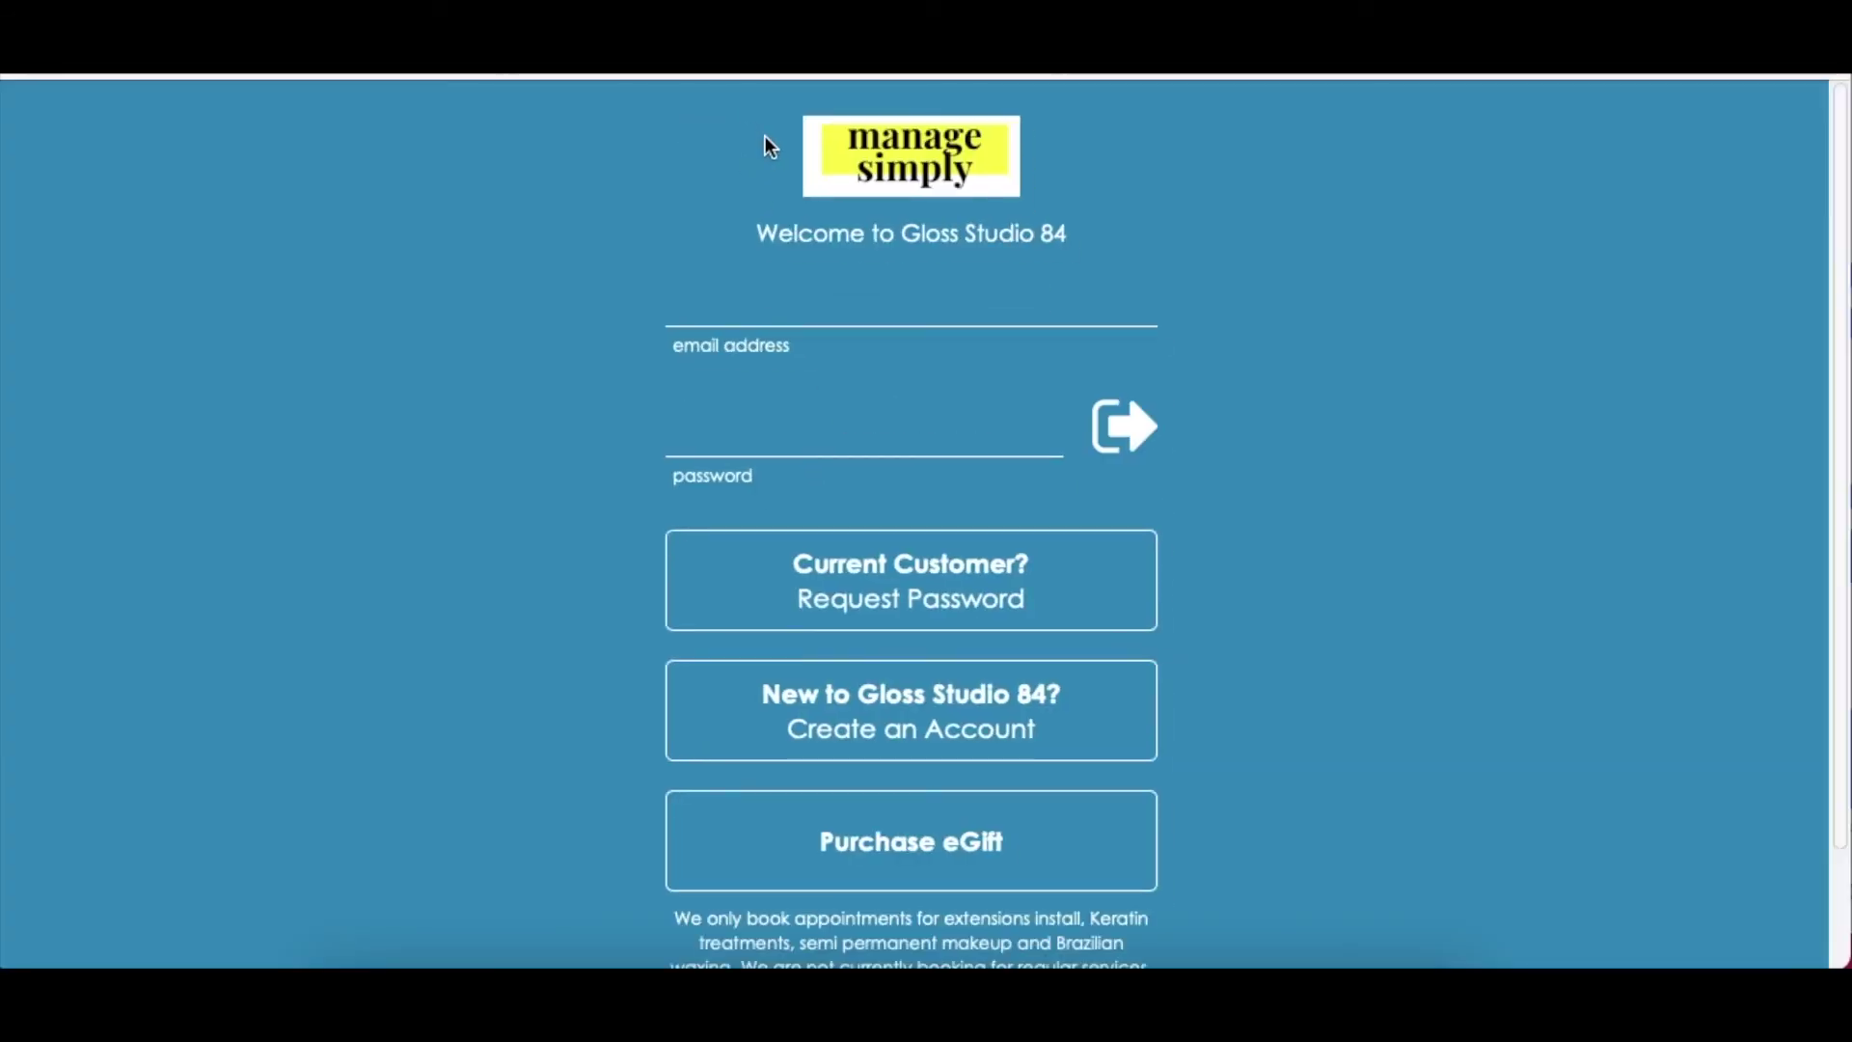
# - Read the salon's login message below the Purchase eGift option on the booking login page
pyautogui.scroll(-3, 996, 614)
pyautogui.moveTo(673, 778); pyautogui.dragTo(1045, 899)
pyautogui.click(1045, 907)
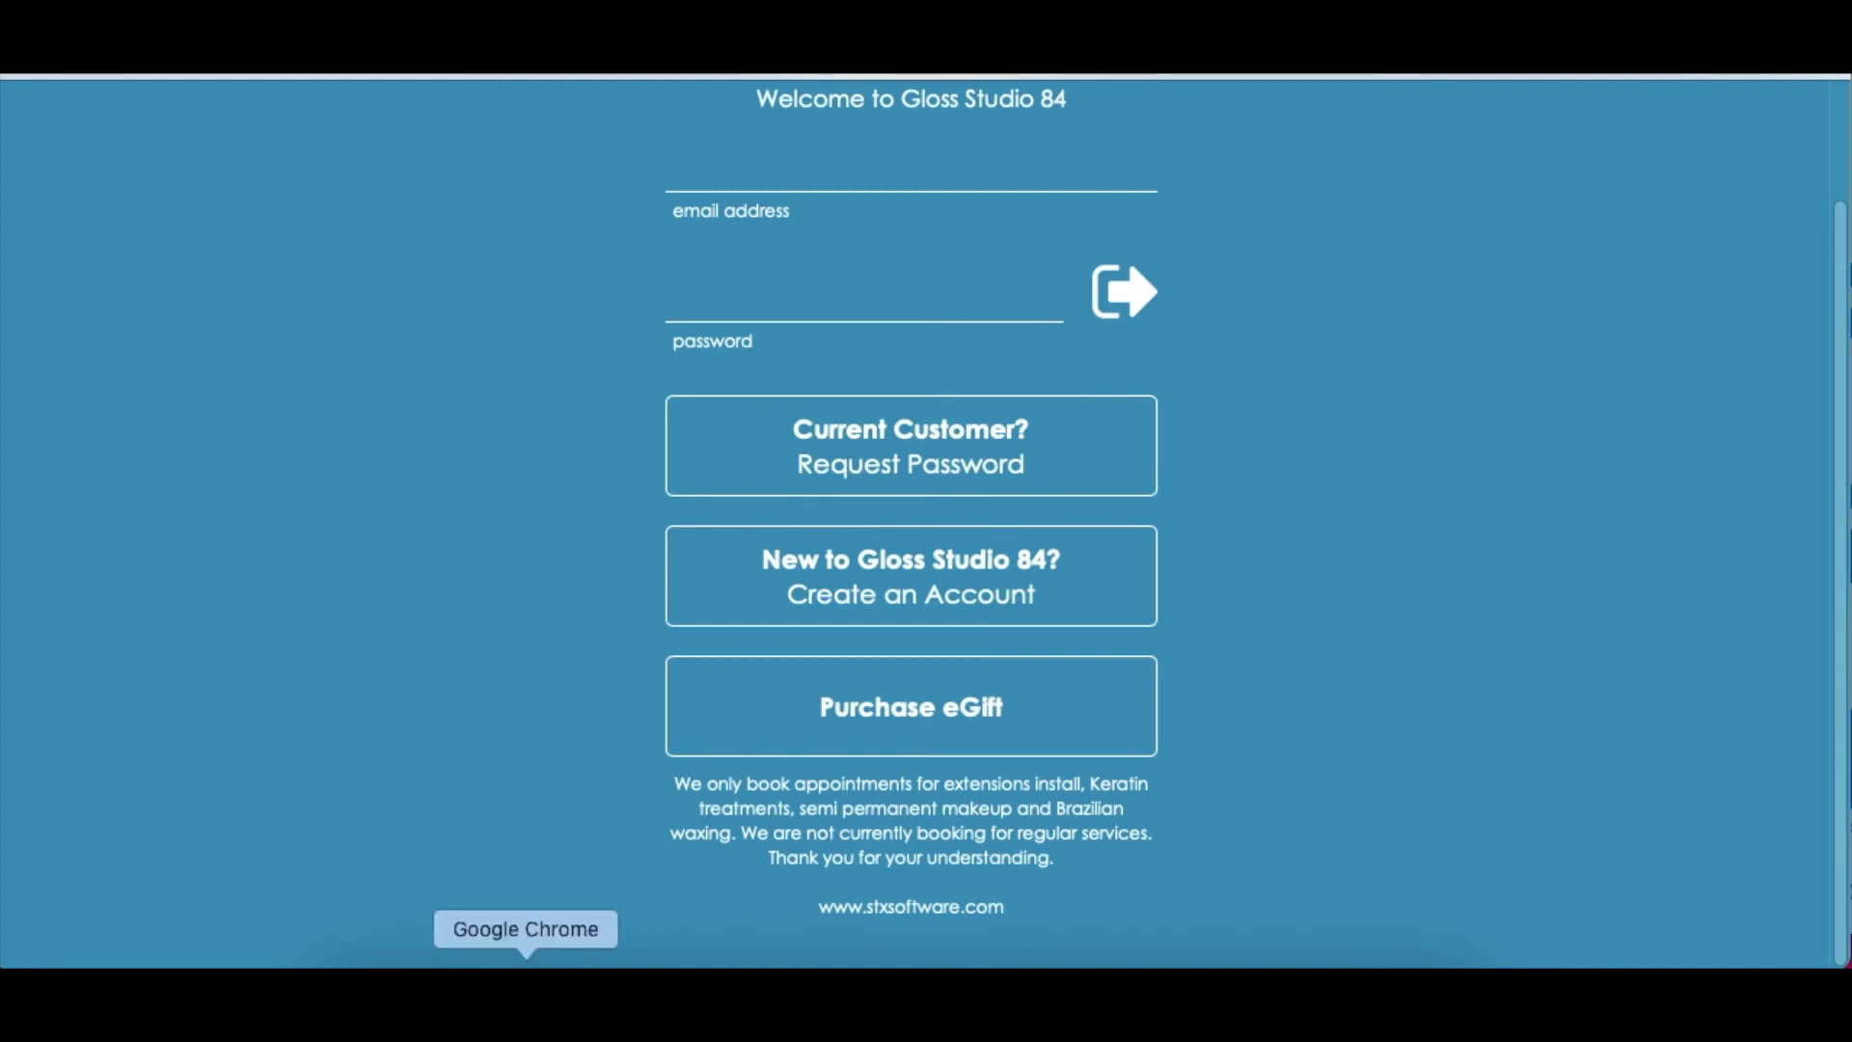
# - Switch to Google Chrome and review the Booking Restrictions: Do Not Book and Pending Deposit Handling settings
pyautogui.click(526, 964)
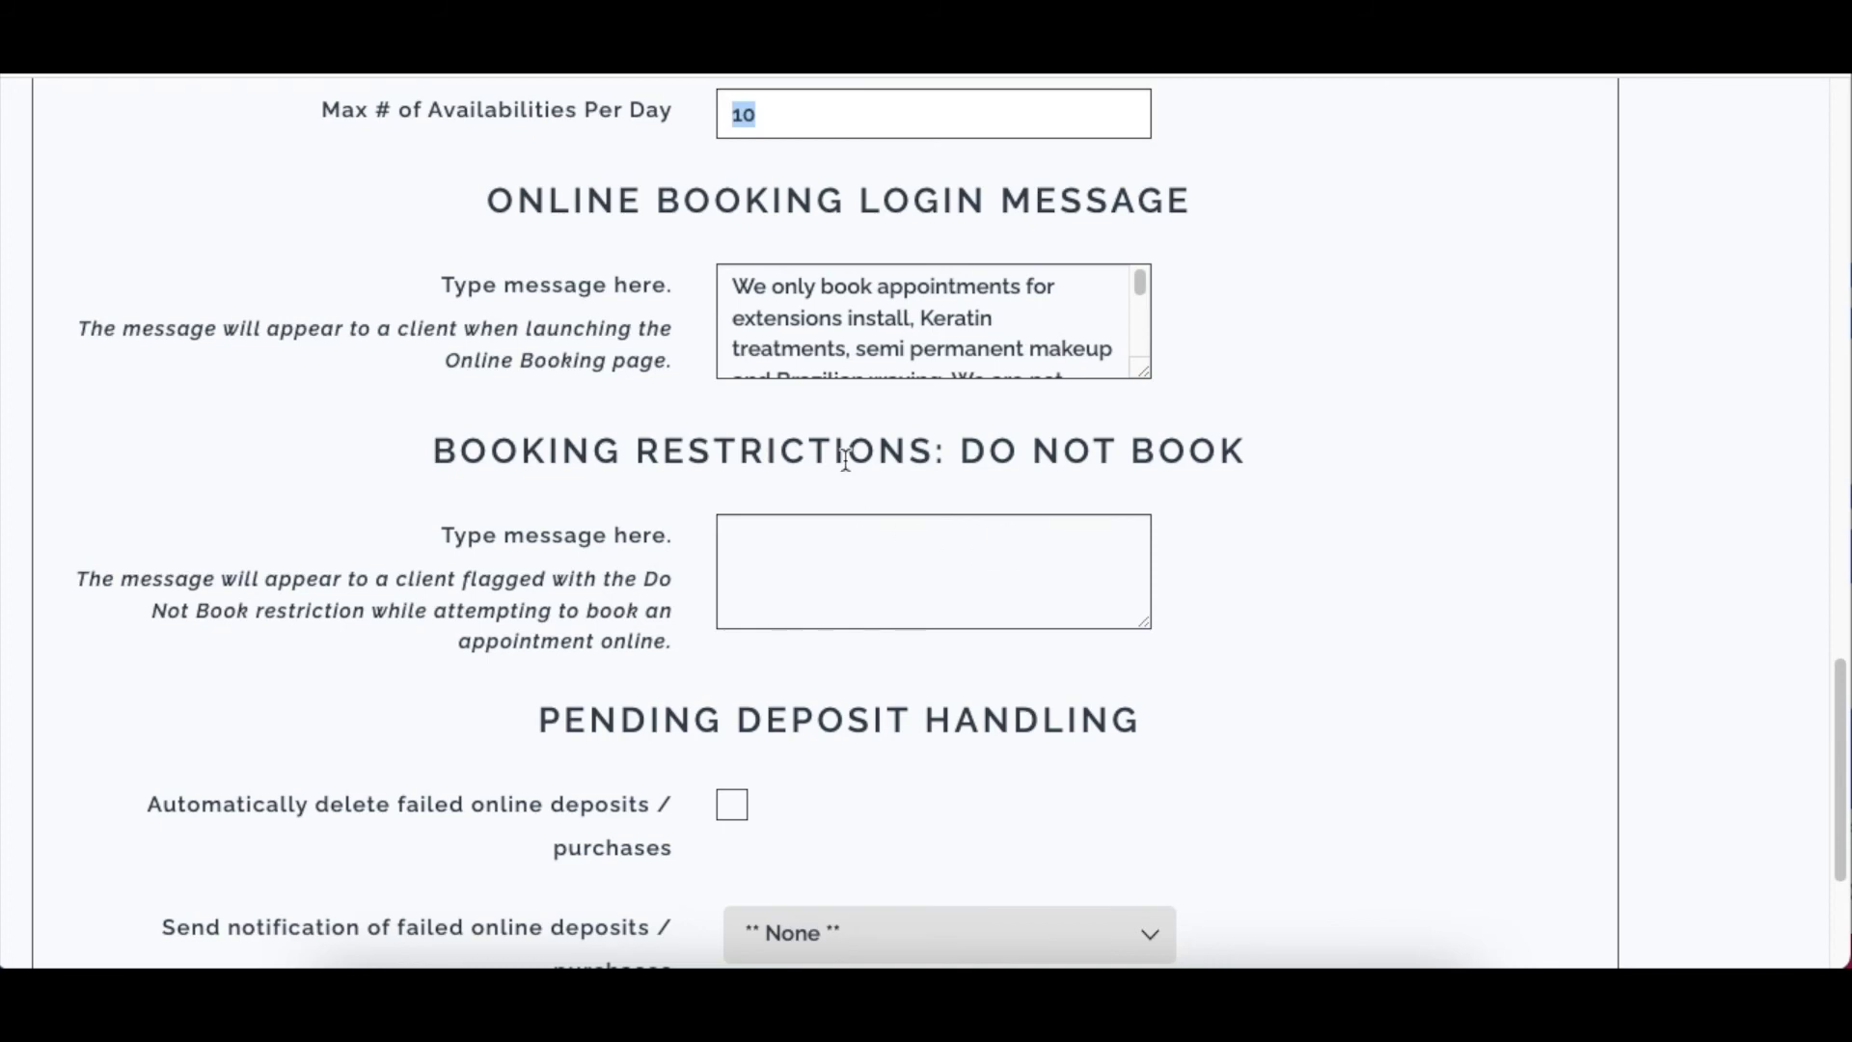
pyautogui.scroll(-1, 712, 457)
pyautogui.scroll(-2, 733, 445)
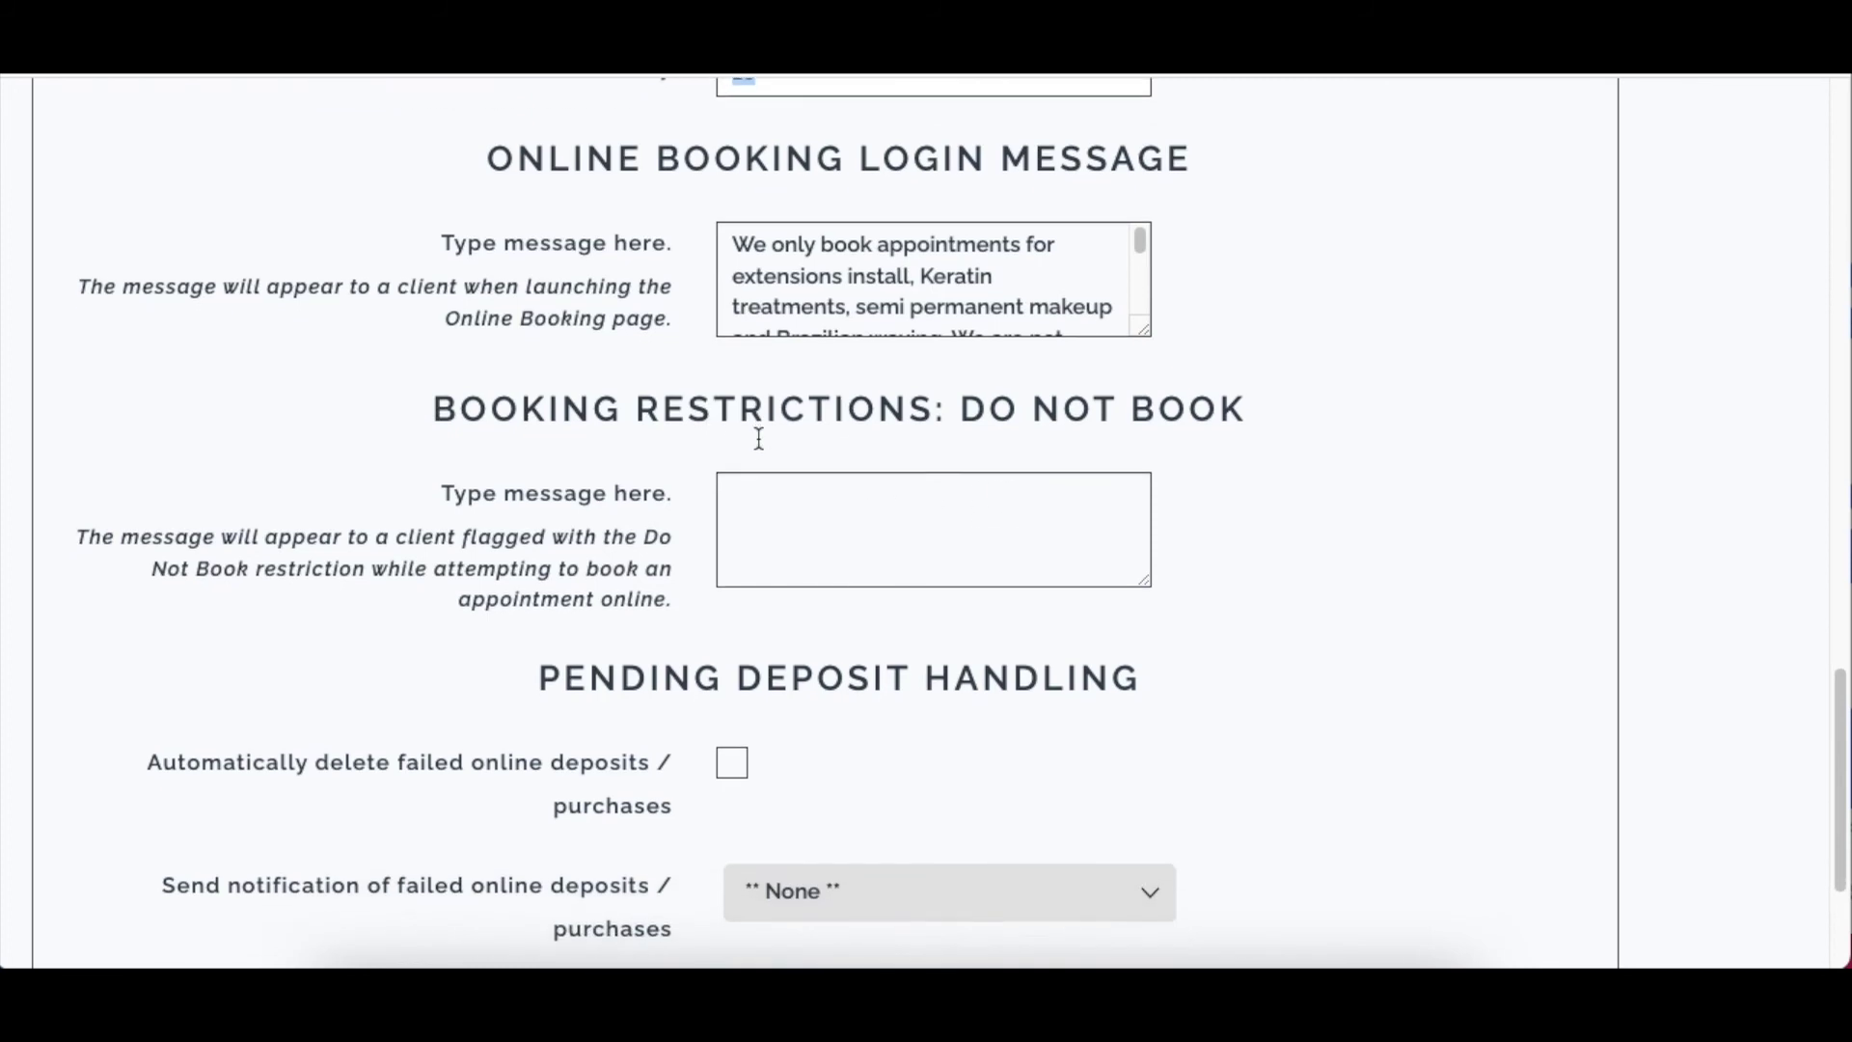
pyautogui.scroll(-2, 488, 436)
pyautogui.scroll(3, 505, 291)
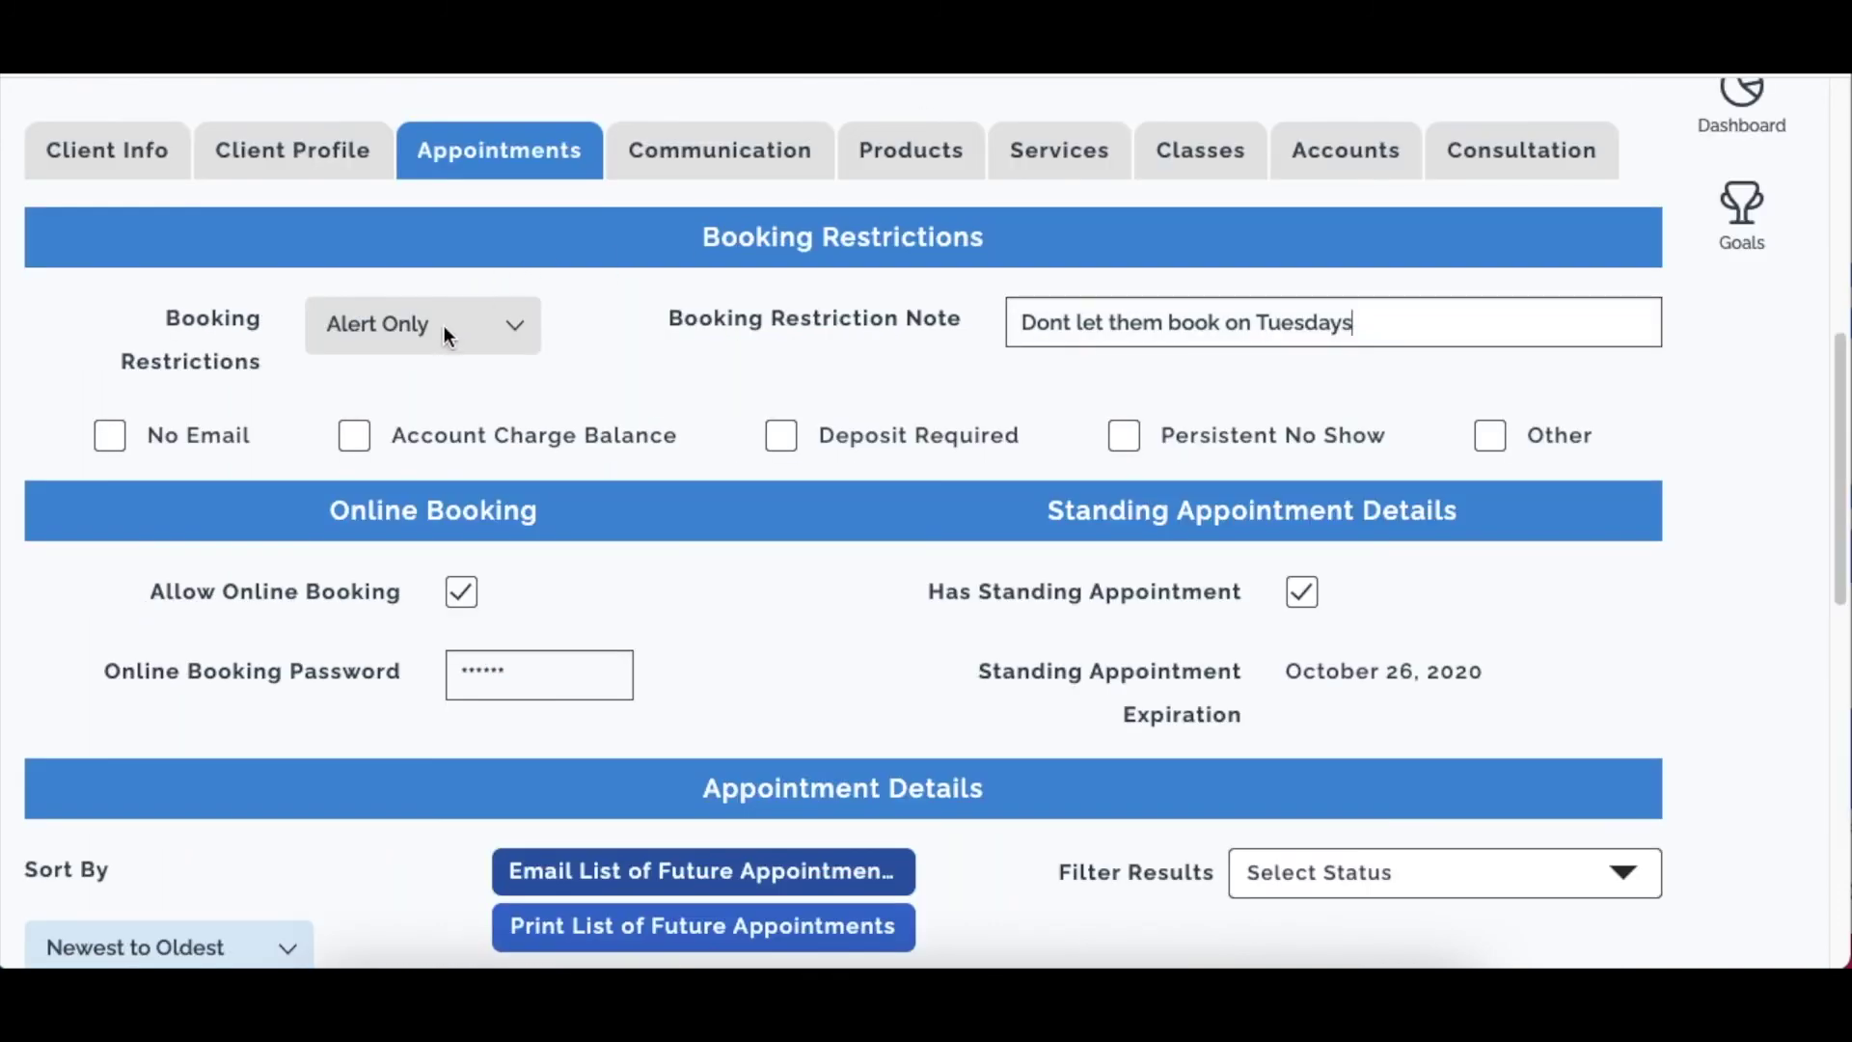
# - Set the client's Booking Restrictions to Do Not Book and clear the Allow Online Booking option
pyautogui.click(374, 330)
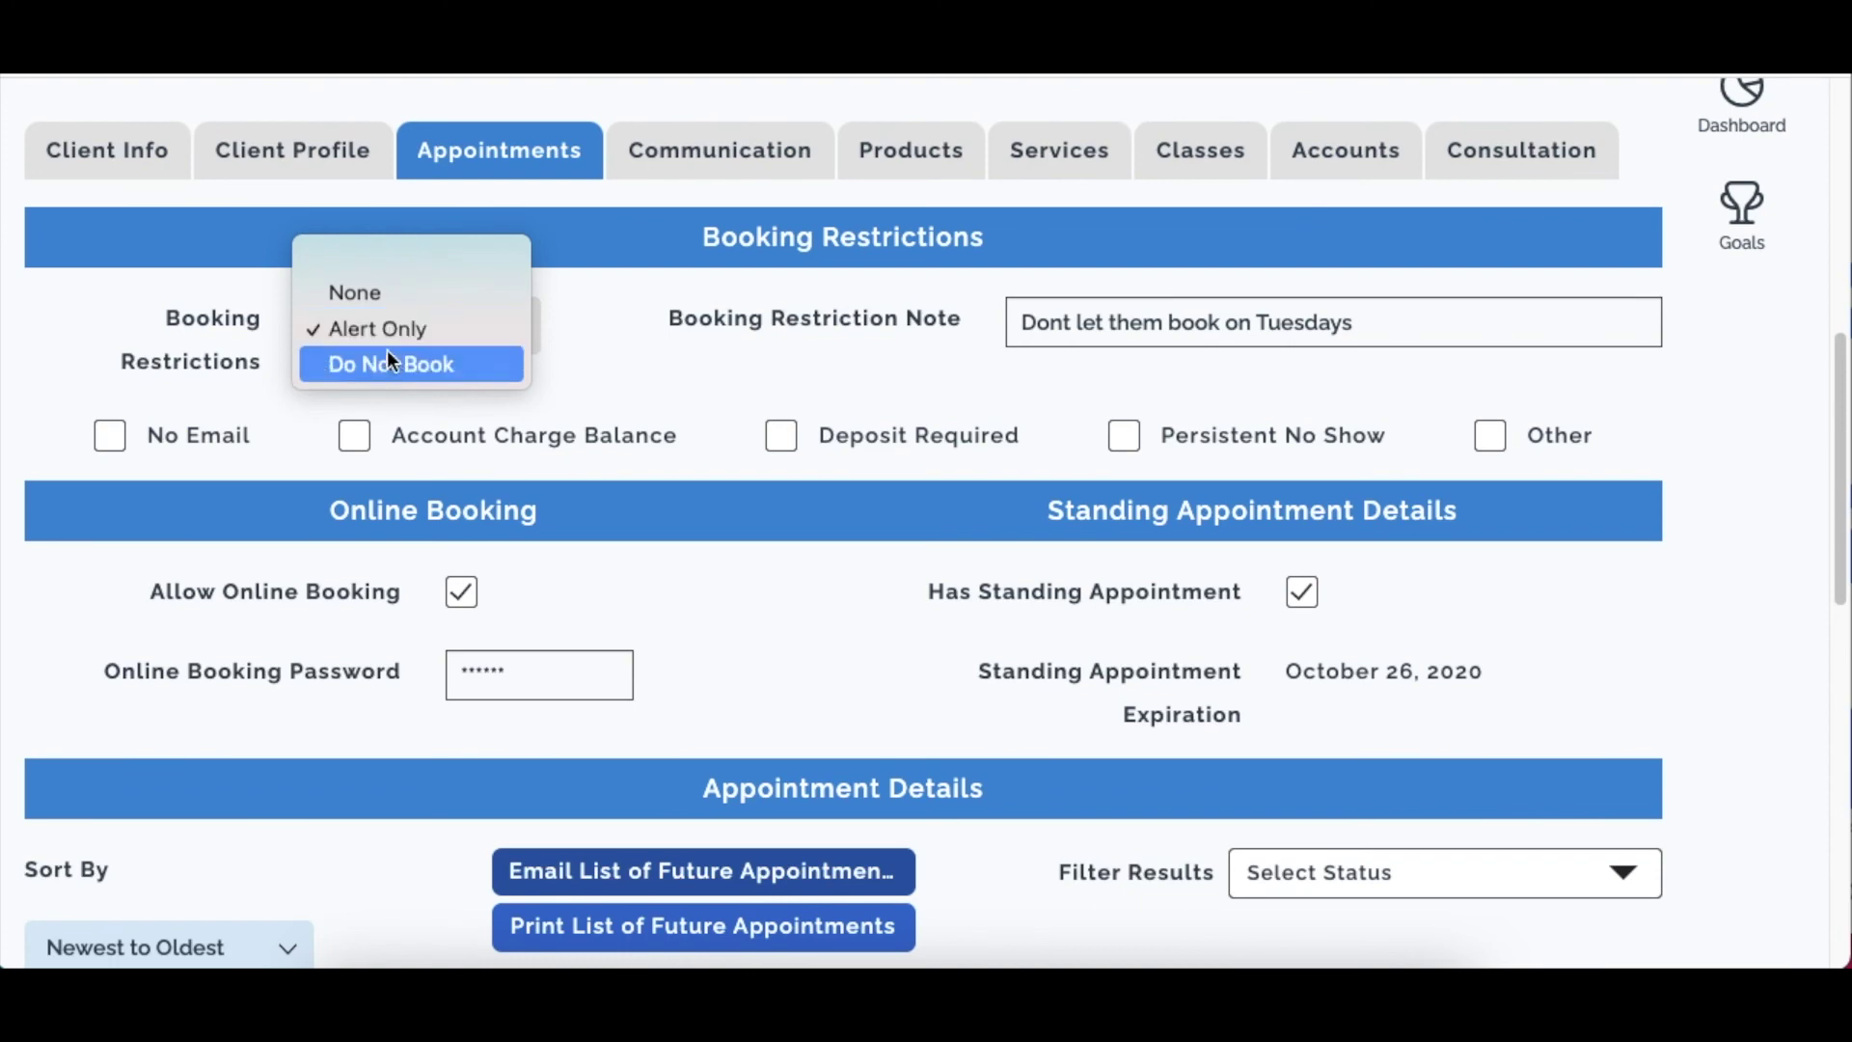
pyautogui.click(370, 372)
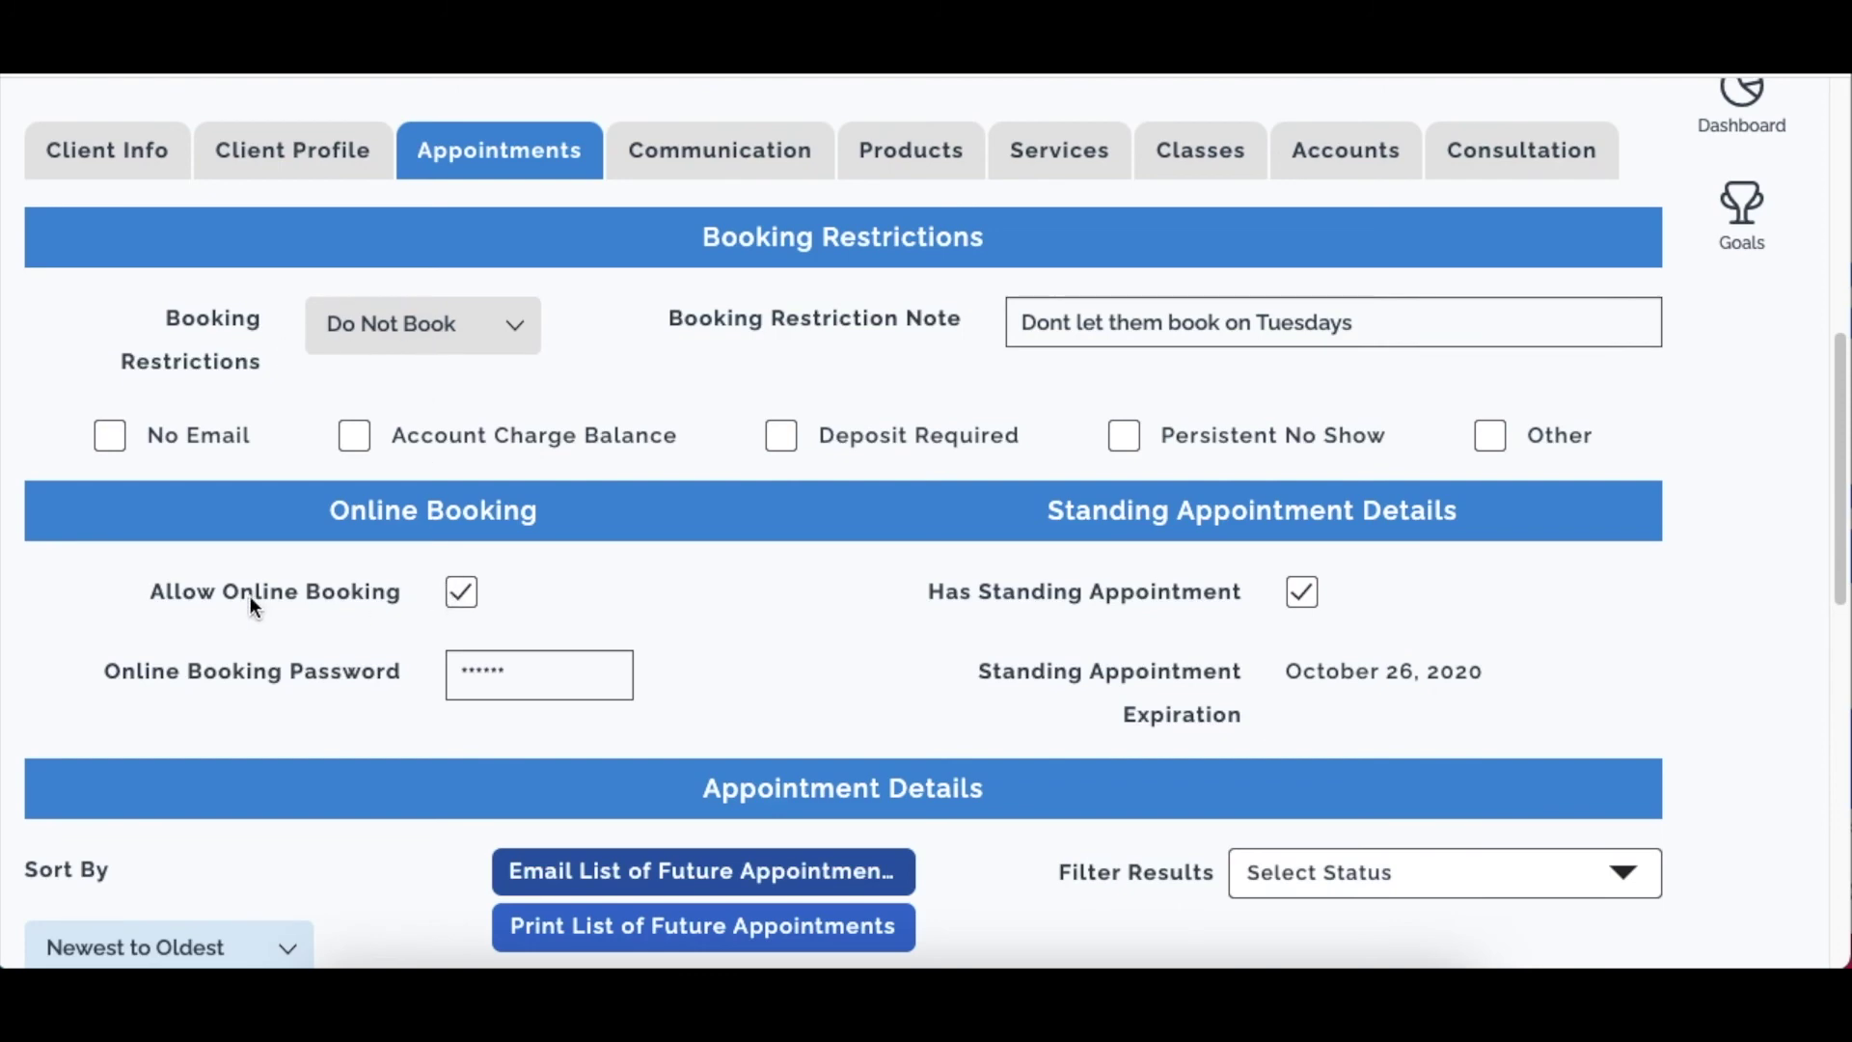
pyautogui.click(472, 600)
# - Enter "Please contact our business to book." as the message for clients flagged Do Not Book in the online booking settings
pyautogui.scroll(1, 479, 177)
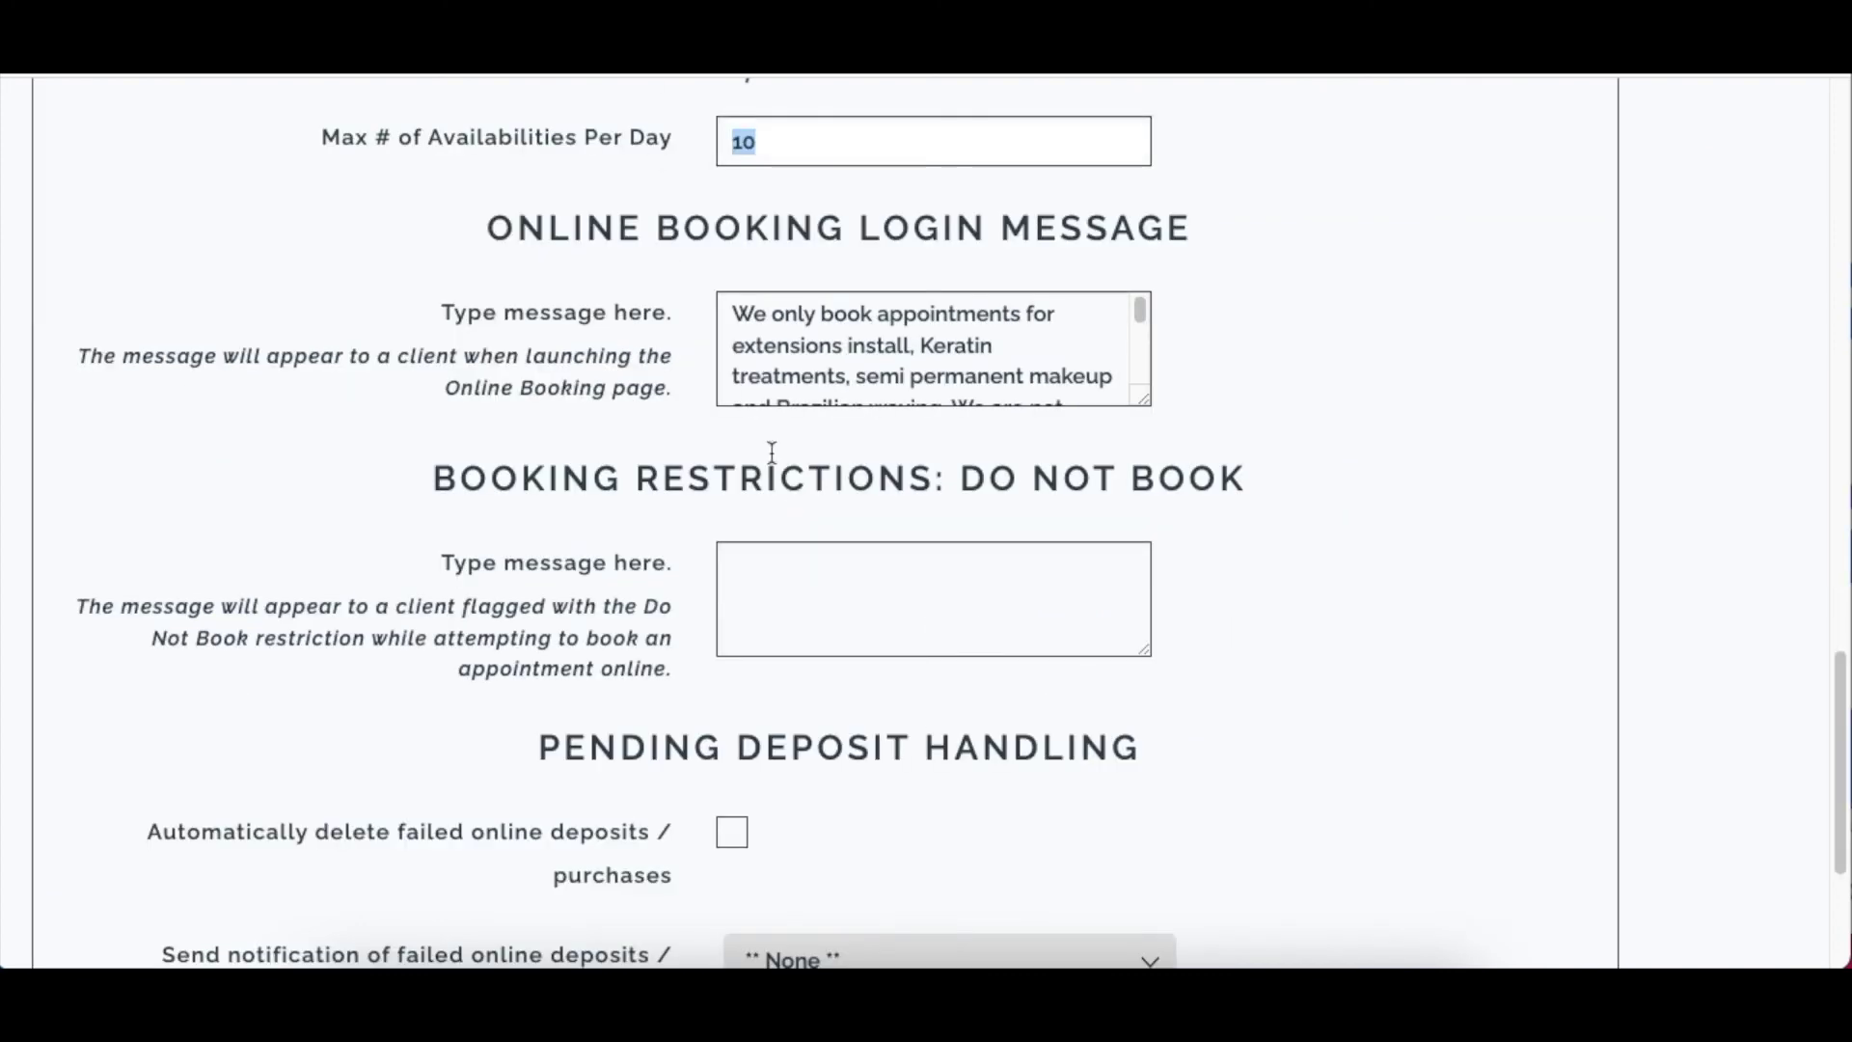
pyautogui.click(816, 596)
pyautogui.write('Please contact ')
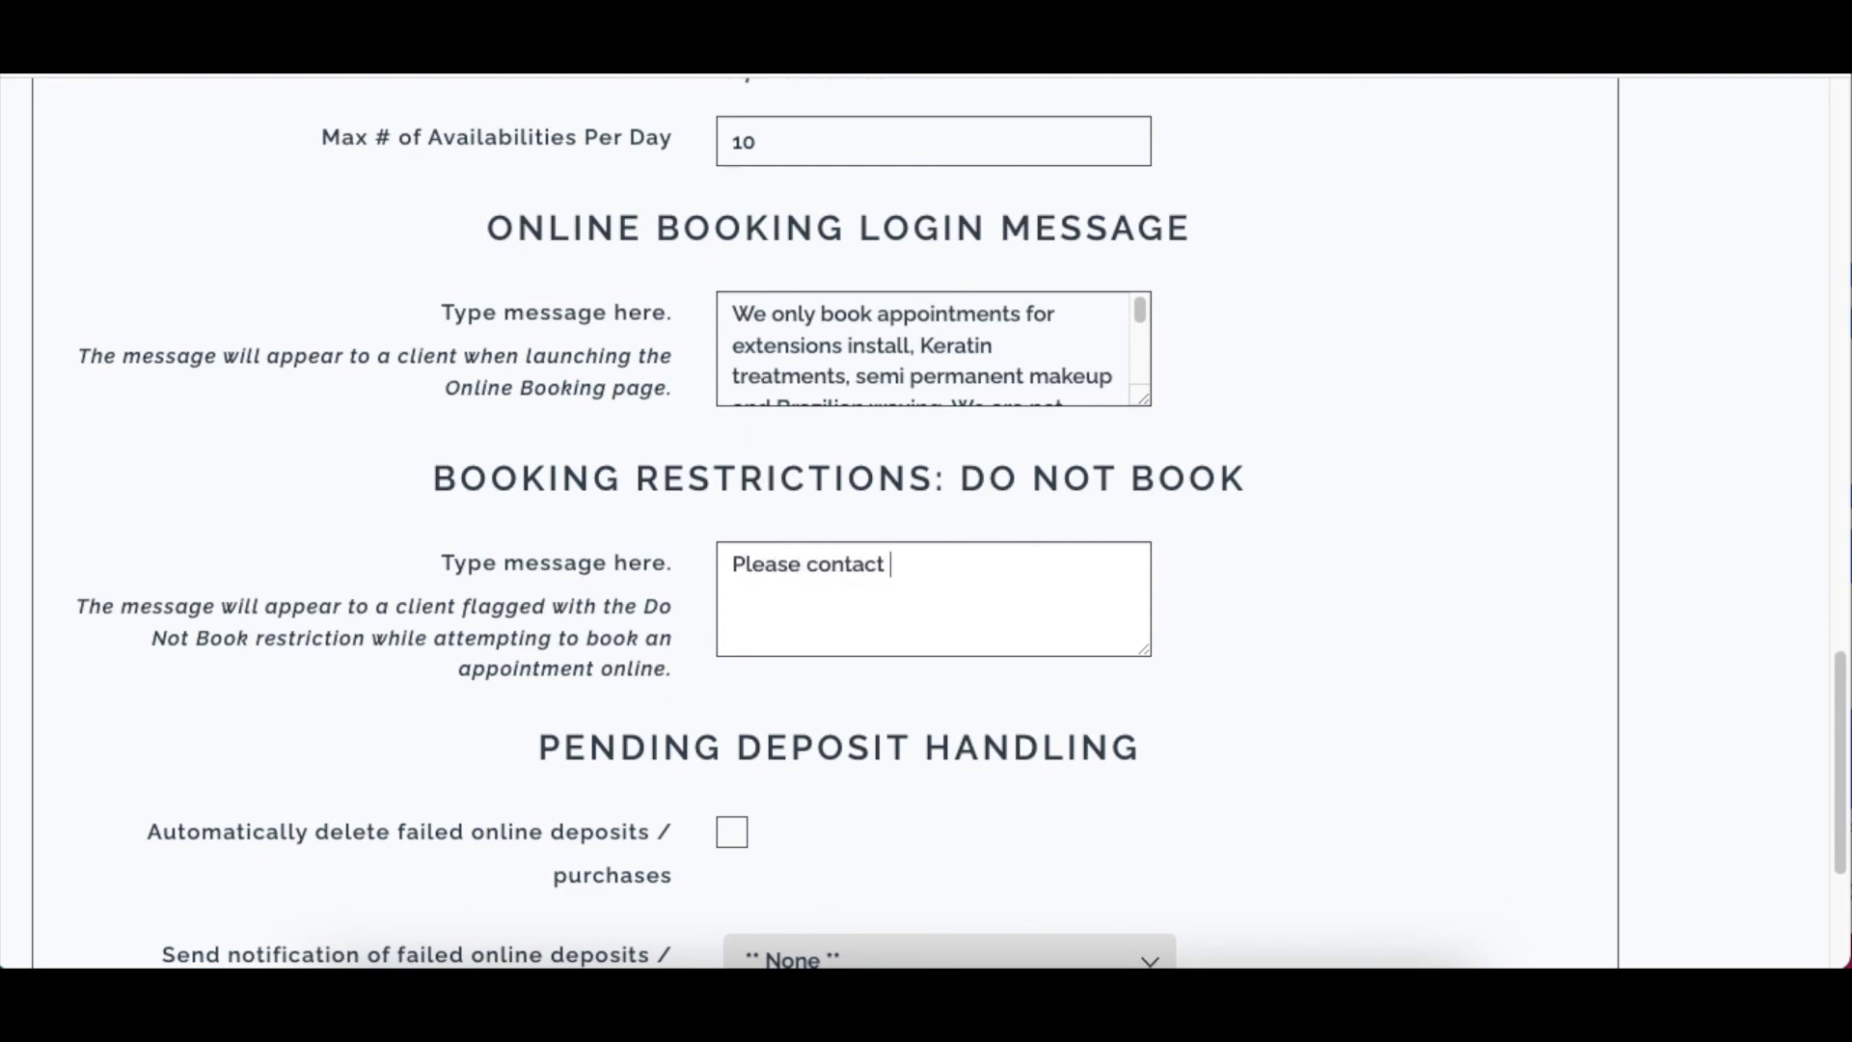
pyautogui.write('our bsuin')
pyautogui.press('BackSpace')
pyautogui.press('BackSpace')
pyautogui.press('BackSpace')
pyautogui.press('BackSpace')
pyautogui.write('inse')
pyautogui.press('BackSpace')
pyautogui.press('BackSpace')
pyautogui.press('BackSpace')
pyautogui.press('BackSpace')
pyautogui.write('usins')
pyautogui.press('BackSpace')
pyautogui.press('BackSpace')
pyautogui.press('BackSpace')
pyautogui.write('iness to book.')
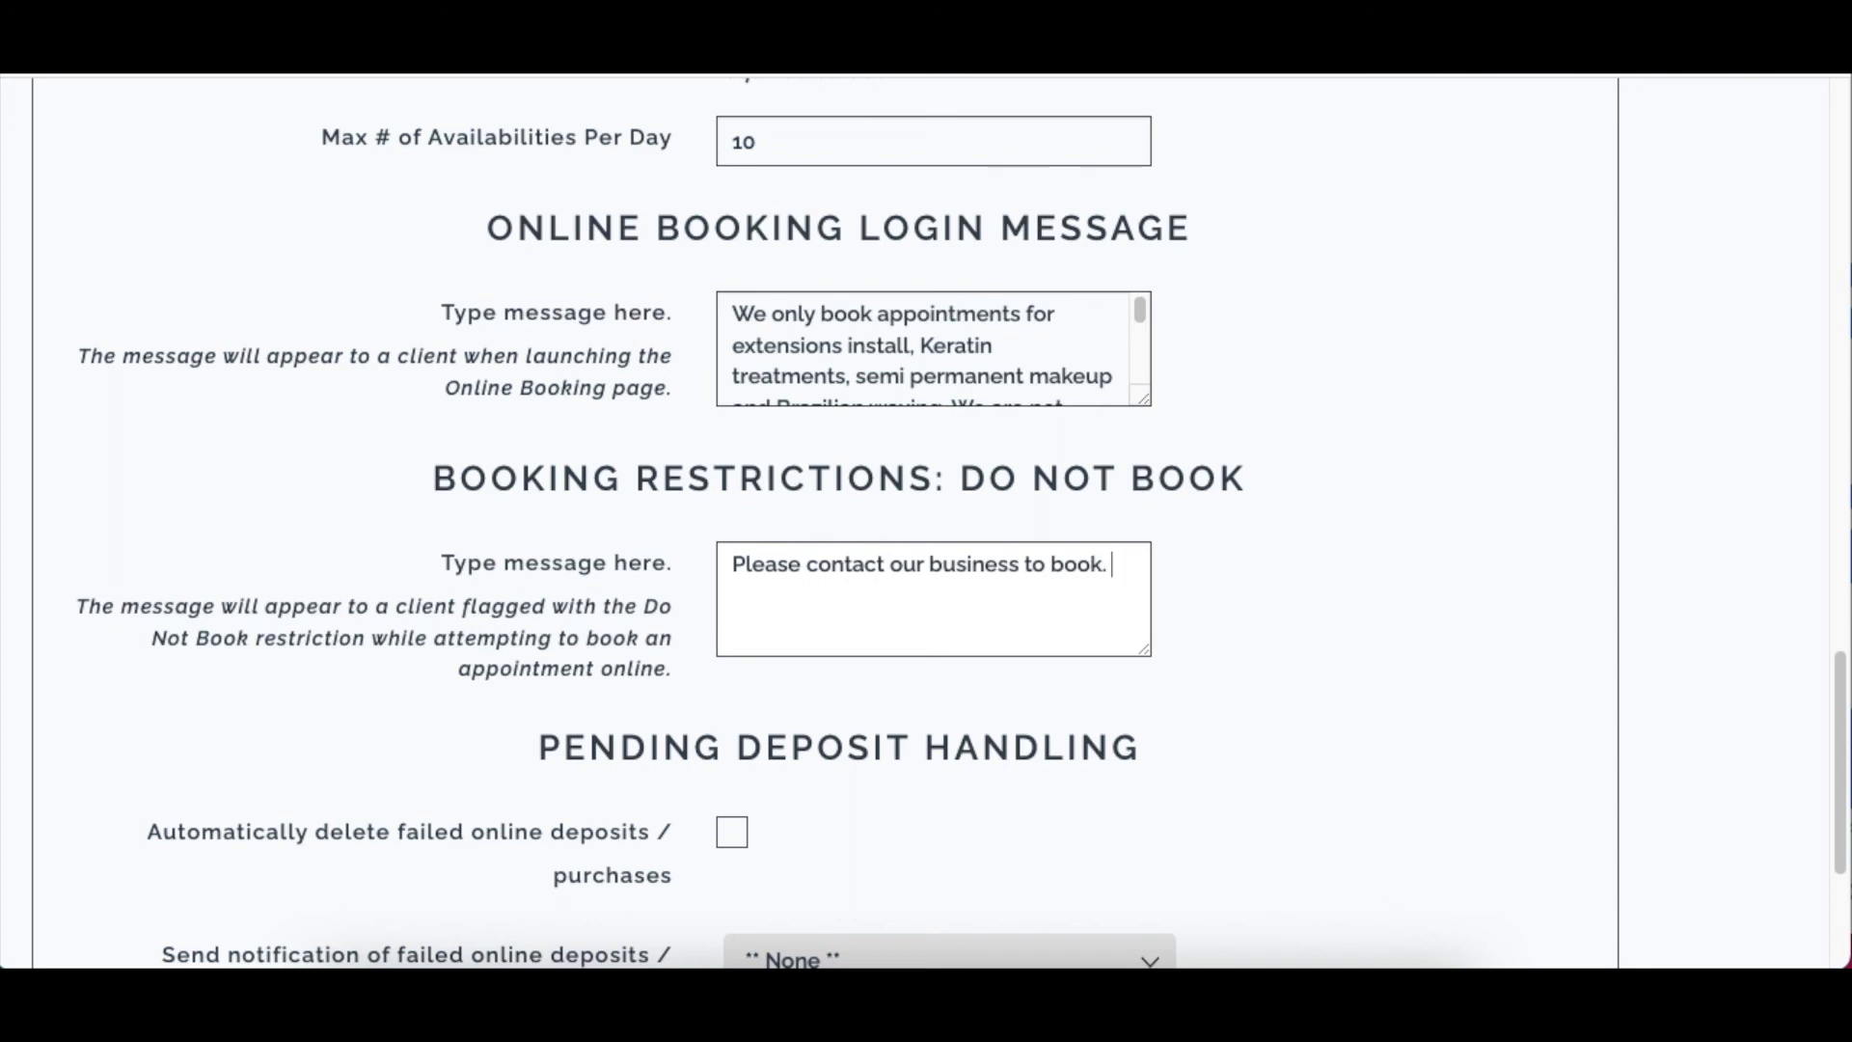
# - Enable automatic deletion of failed online deposits / purchases and send failure notifications to the third employee listed
pyautogui.scroll(-2, 1289, 547)
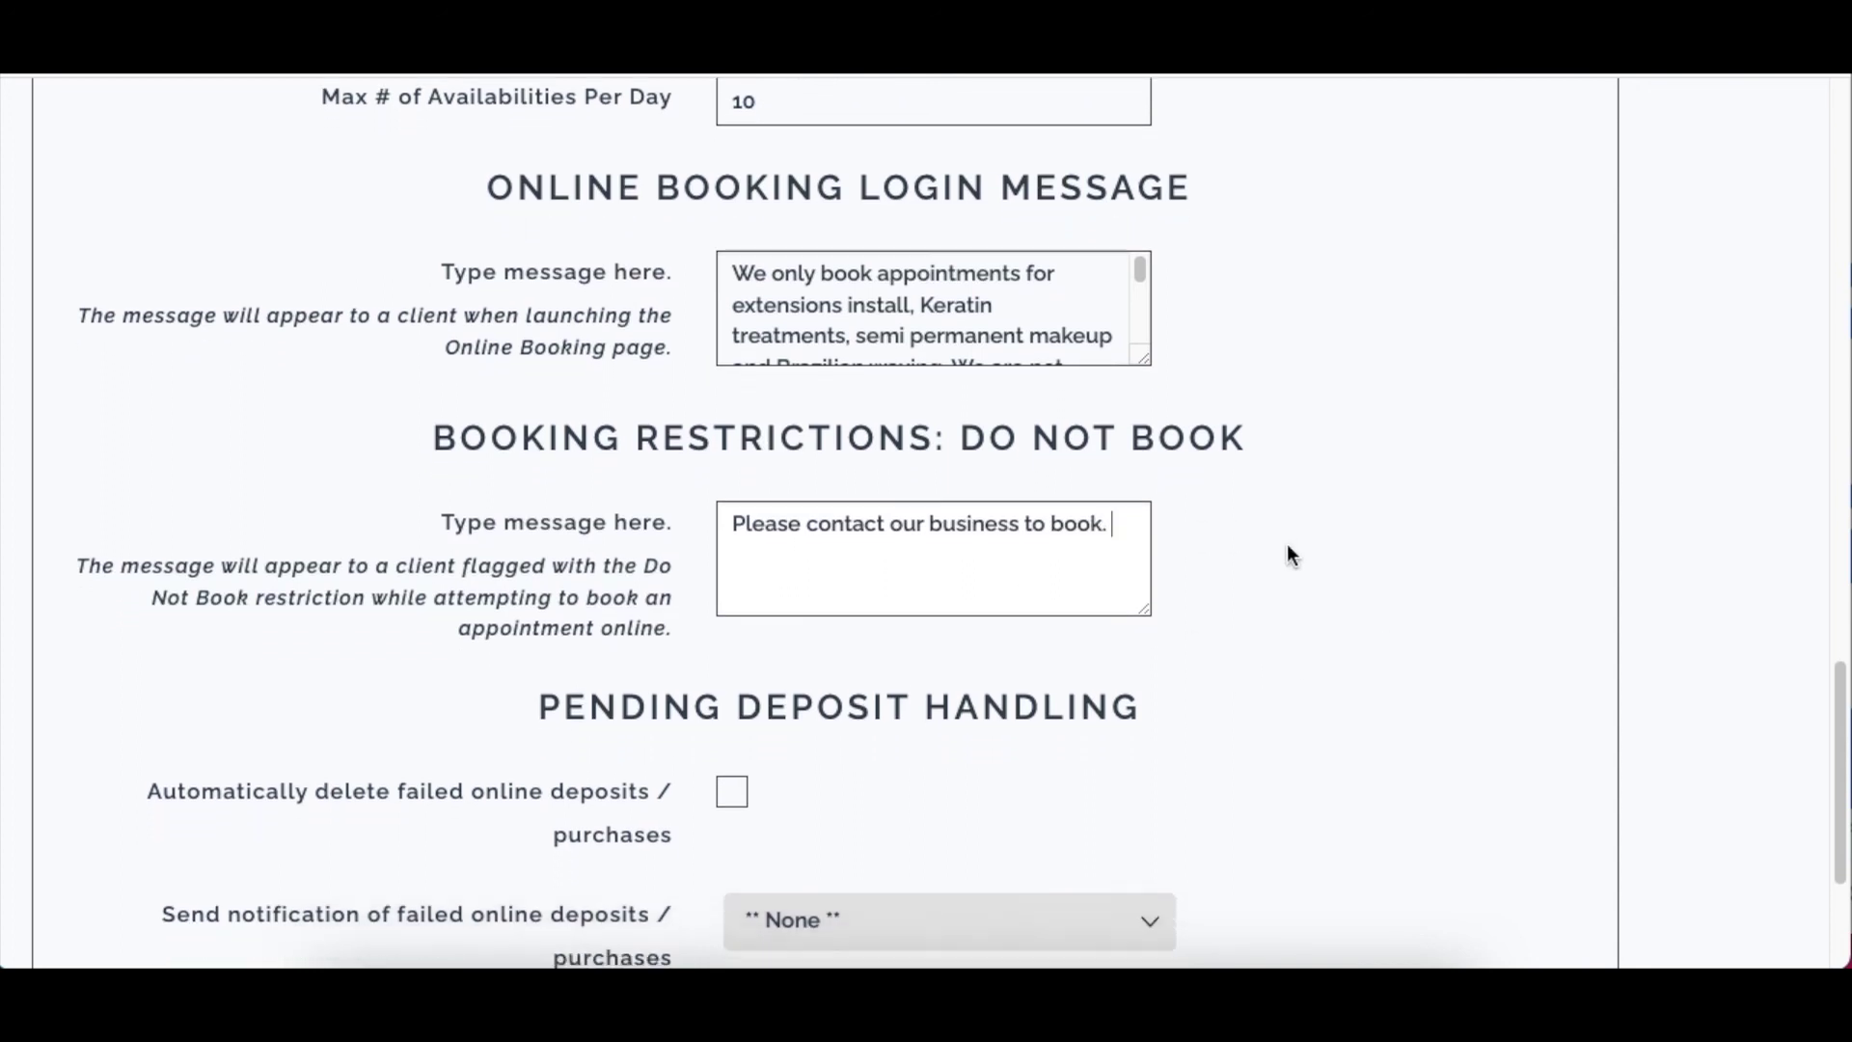
pyautogui.scroll(-3, 1290, 554)
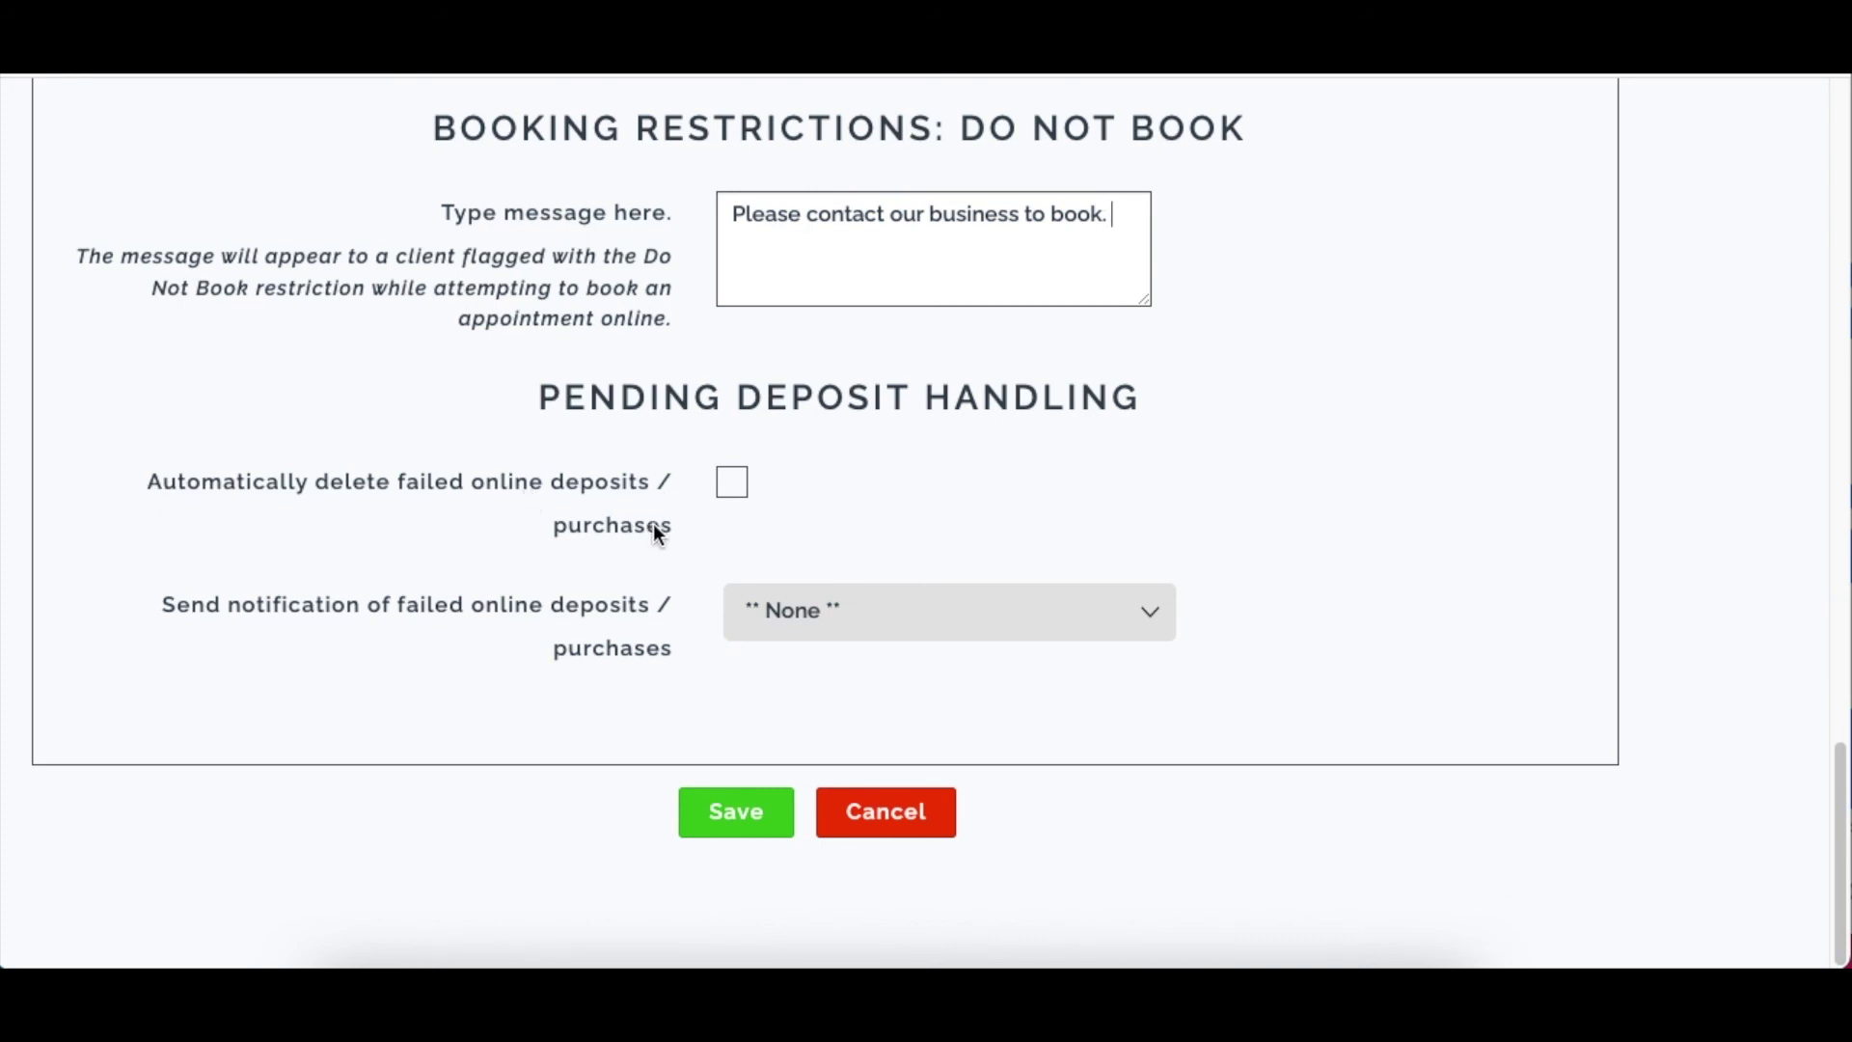
pyautogui.click(732, 482)
pyautogui.click(837, 612)
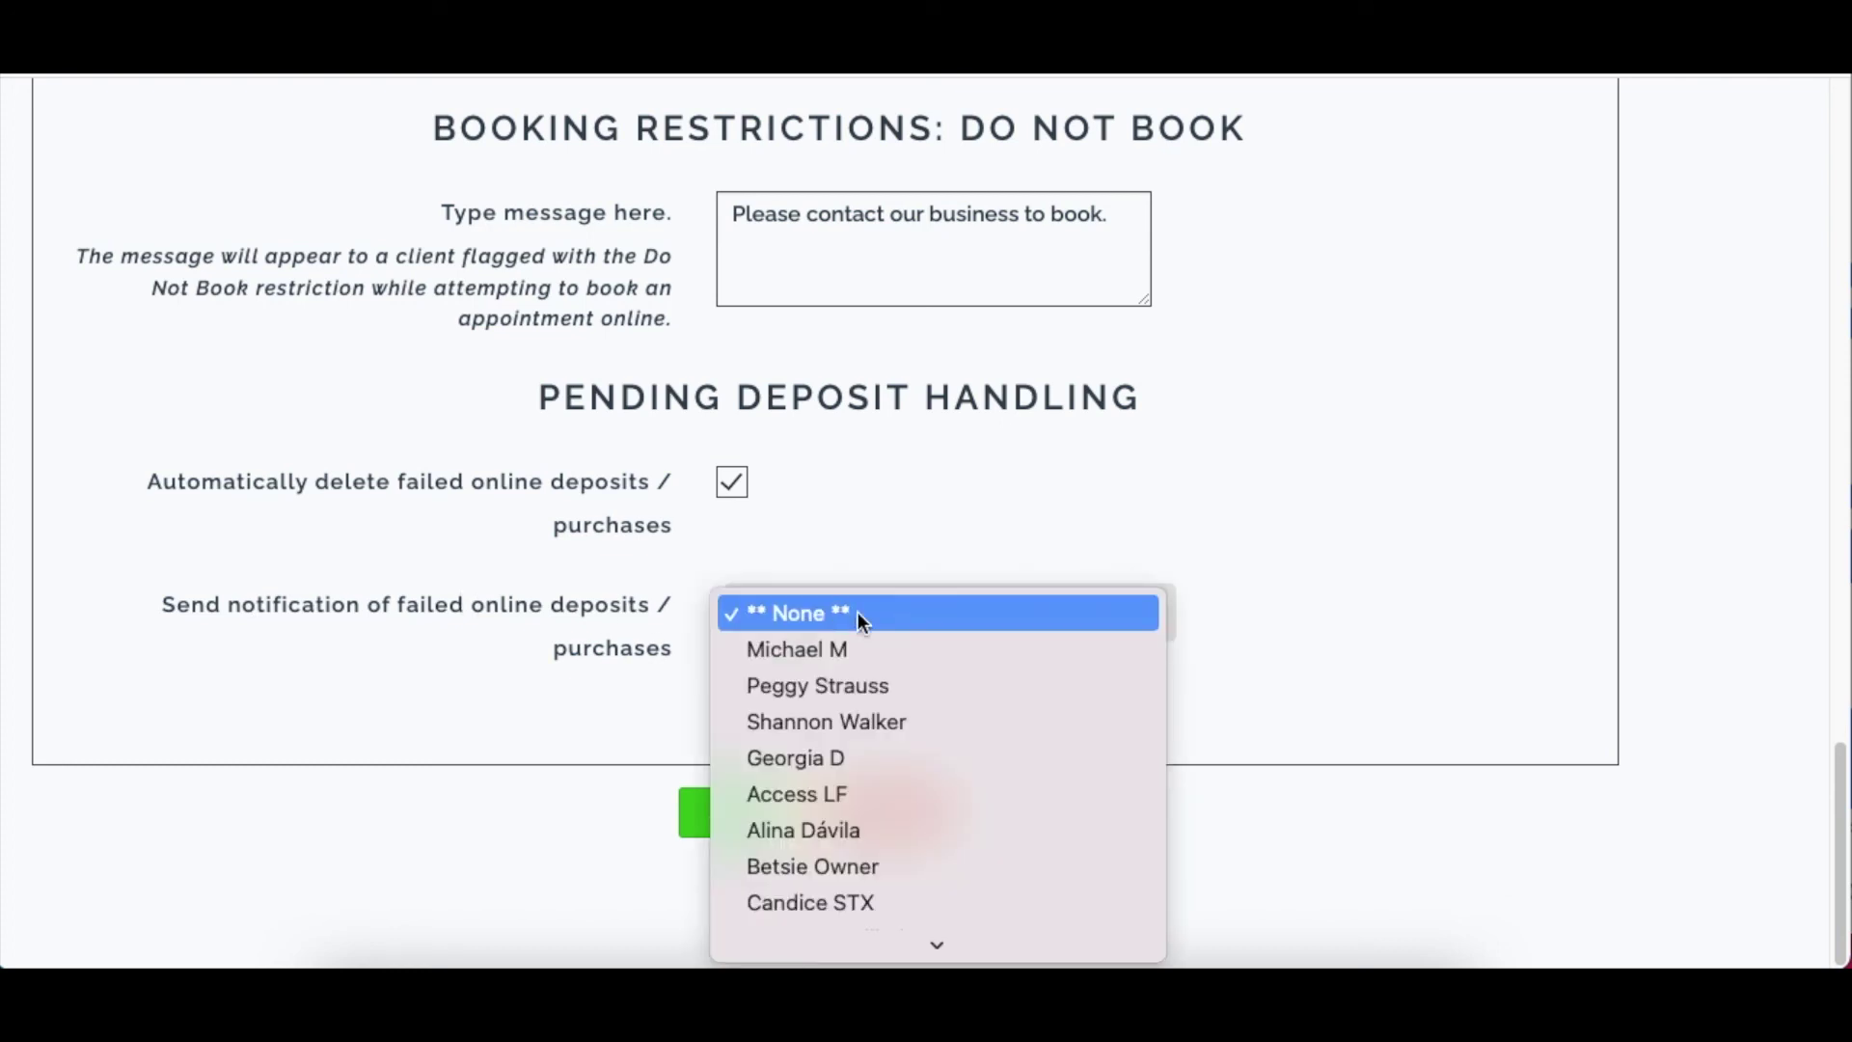
pyautogui.click(934, 725)
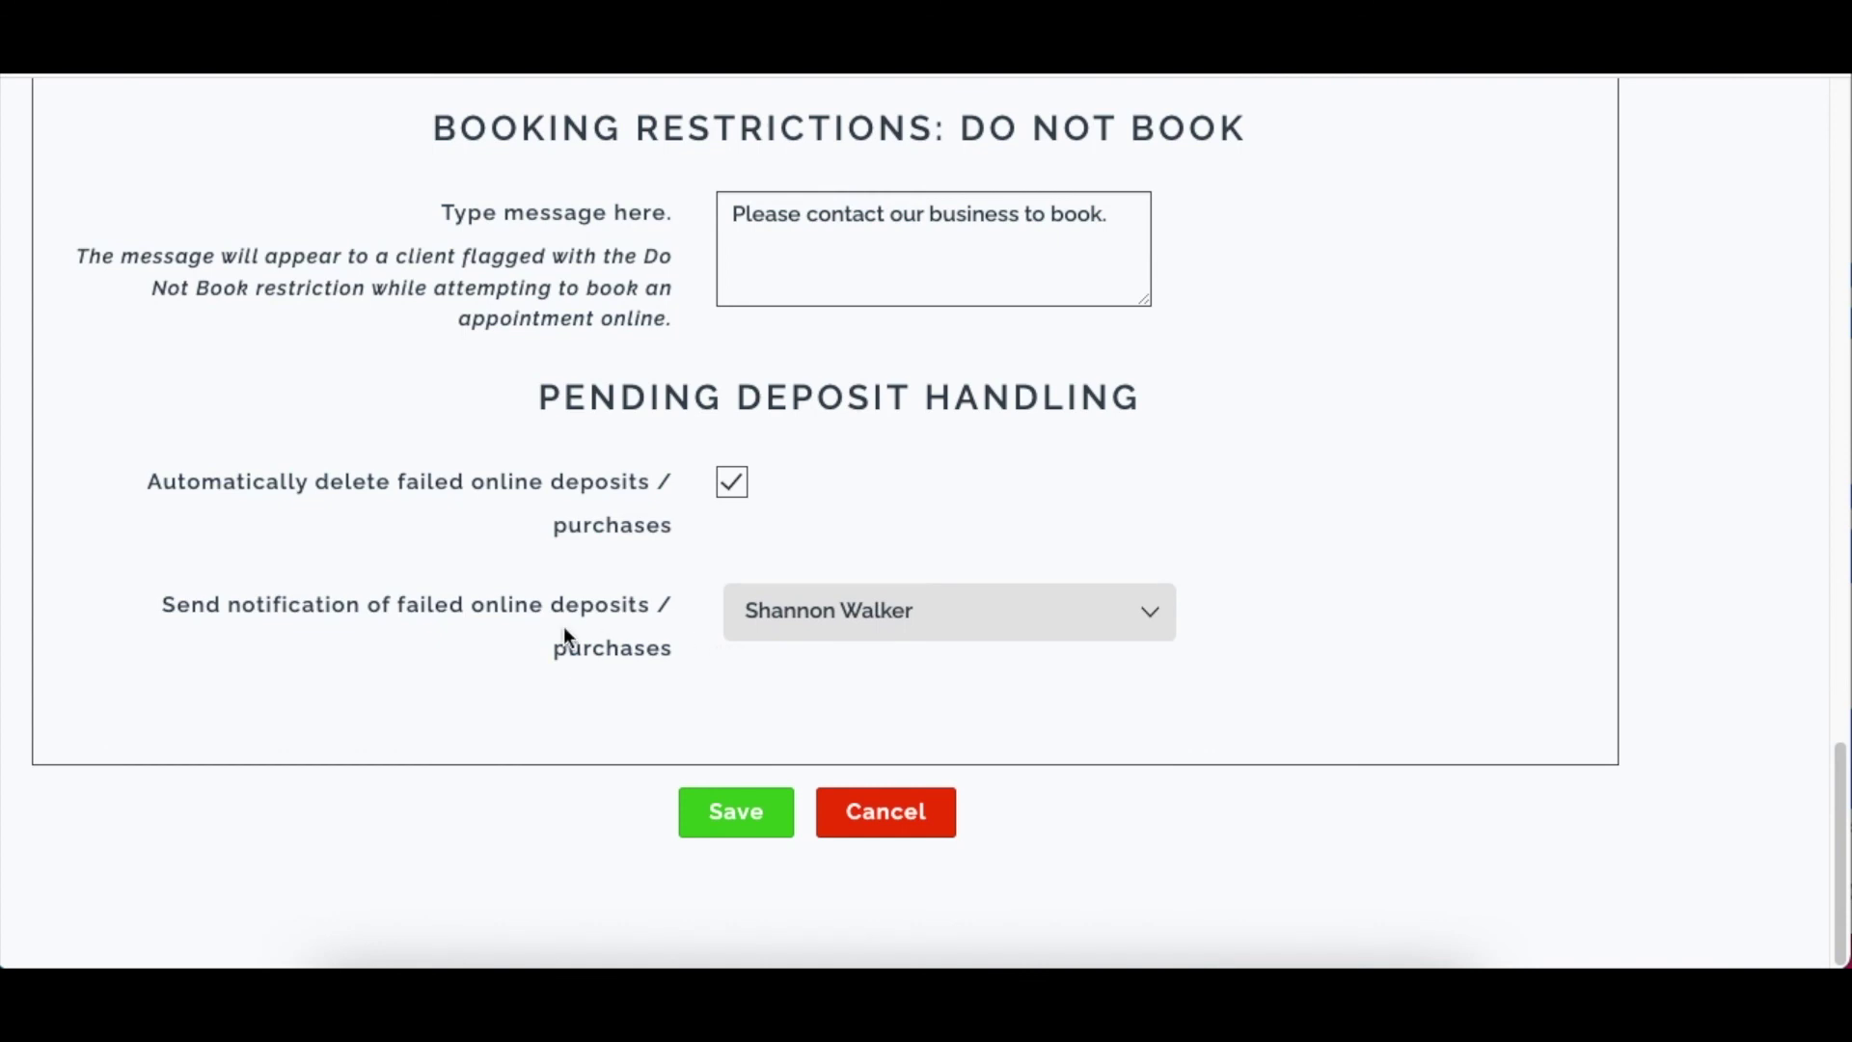